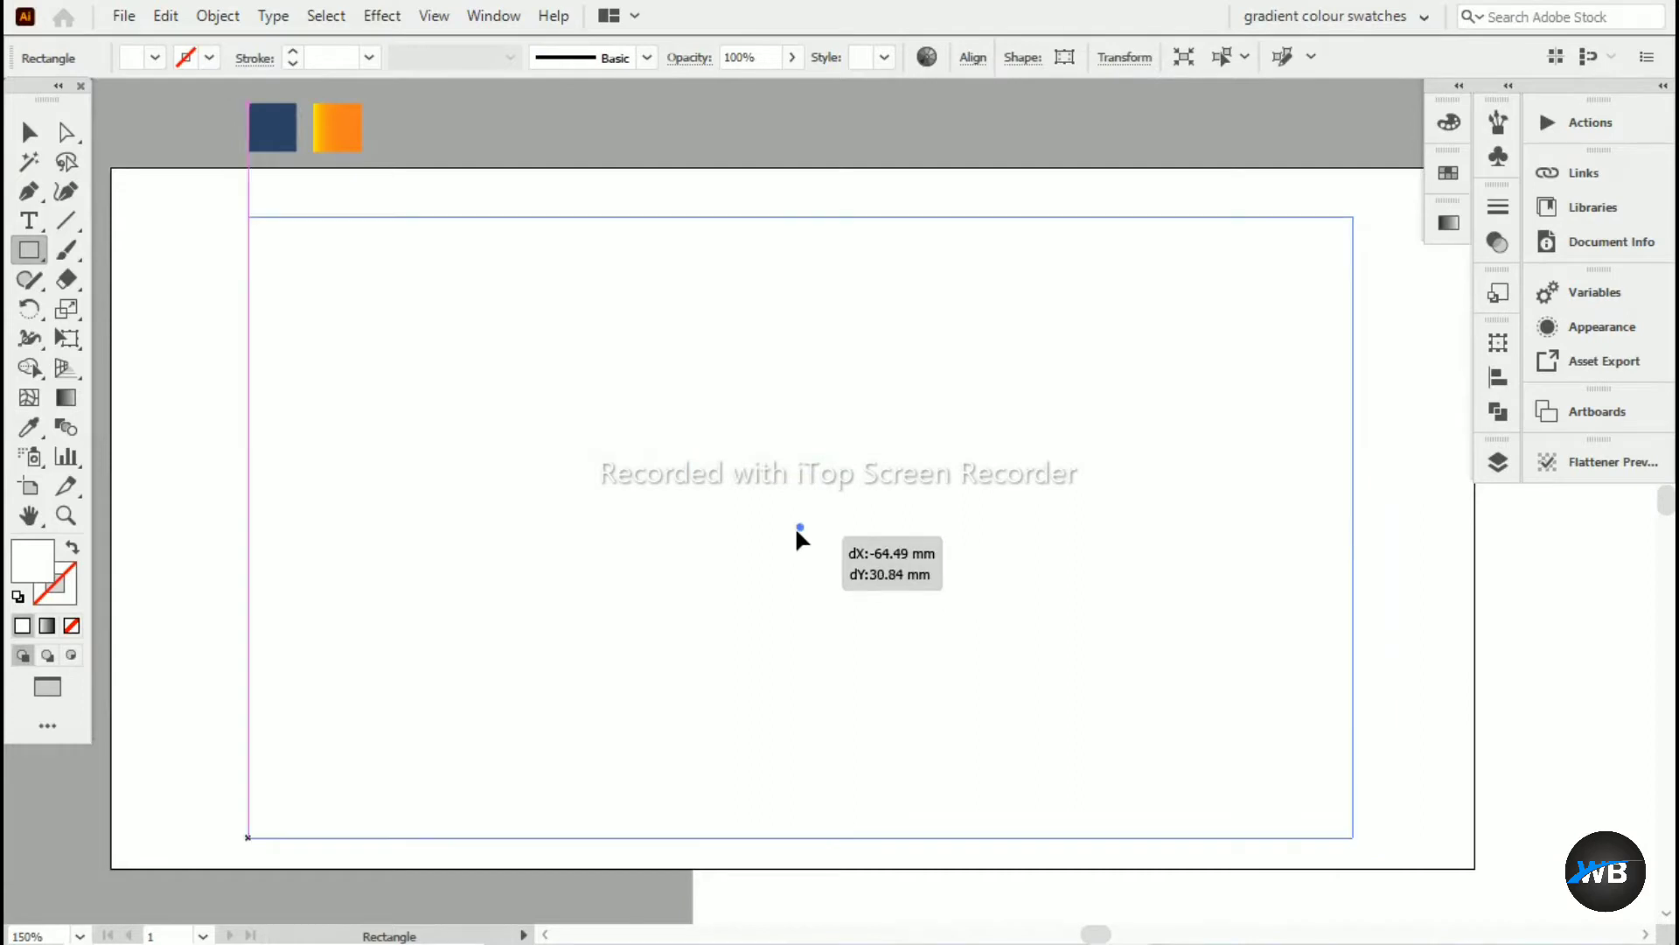
Give the large white rectangle a black stroke
{"action": "double_click", "coordinate": [72, 584]}
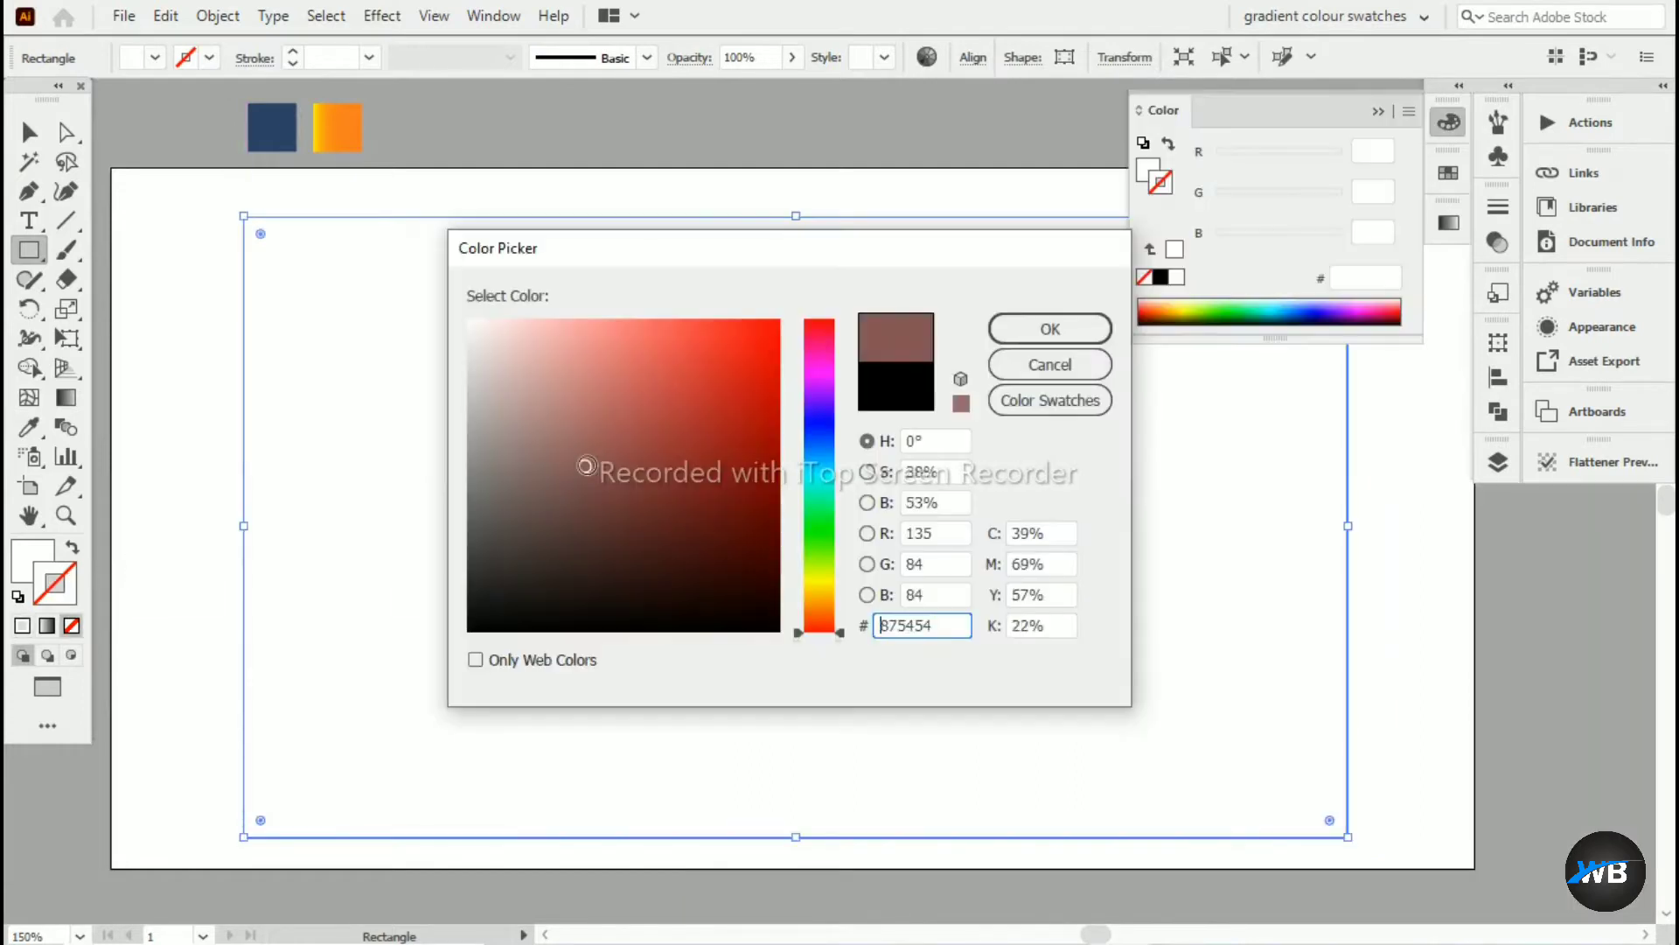
{"action": "left_click", "coordinate": [560, 608]}
{"action": "left_click", "coordinate": [1049, 326]}
{"action": "left_click", "coordinate": [1384, 112]}
{"action": "key", "text": "v"}
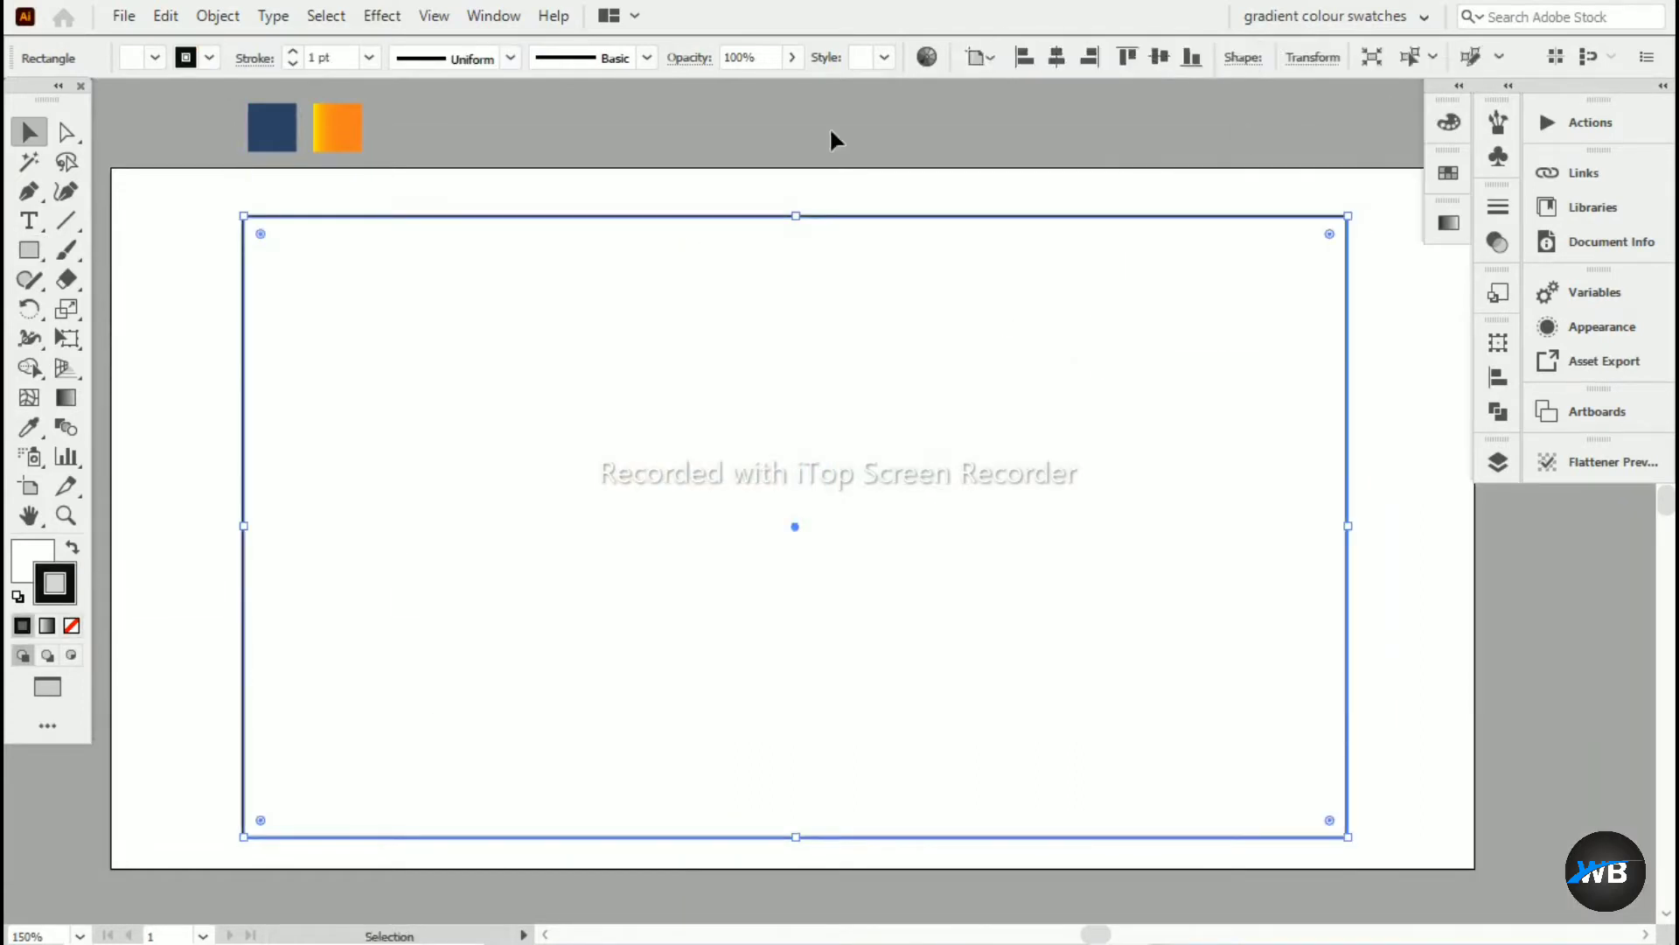
{"action": "left_click", "coordinate": [829, 131]}
Draw a small hexagon about 3.5 mm wide on the blank margin outside the rectangle's upper-left corner
{"action": "left_click_drag", "start_coordinate": [938, 293], "coordinate": [1576, 360]}
{"action": "scroll", "coordinate": [807, 247], "scroll_direction": "up", "scroll_amount": 4}
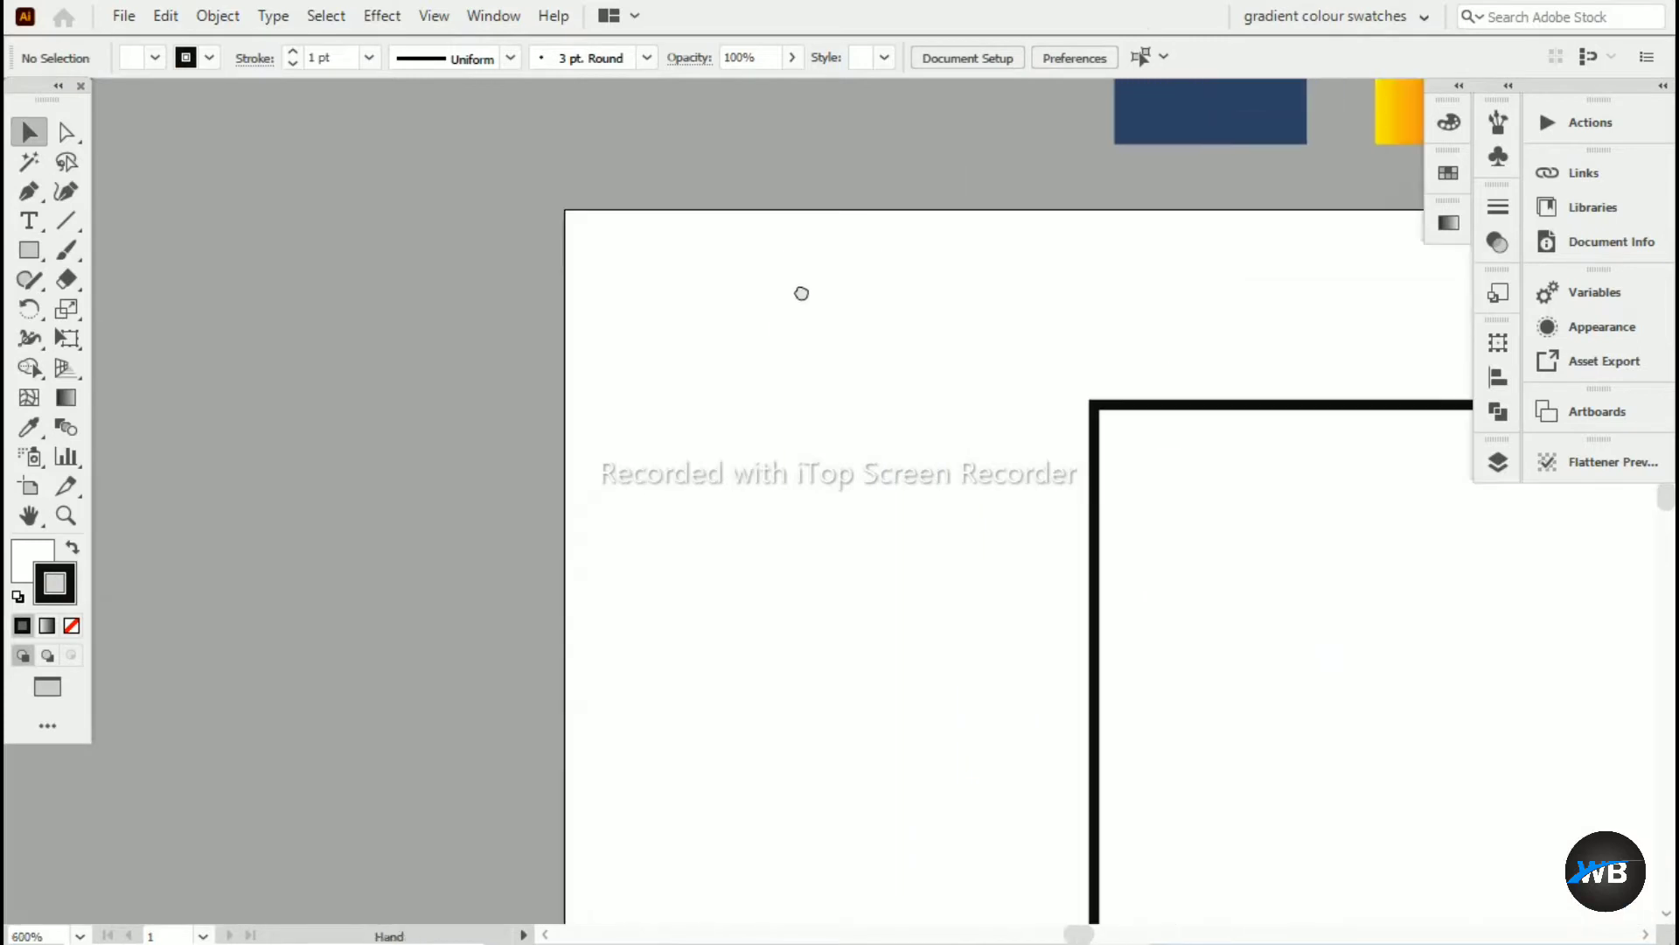
{"action": "scroll", "coordinate": [792, 441], "scroll_direction": "up", "scroll_amount": 2}
{"action": "left_click_drag", "start_coordinate": [1008, 344], "coordinate": [600, 388]}
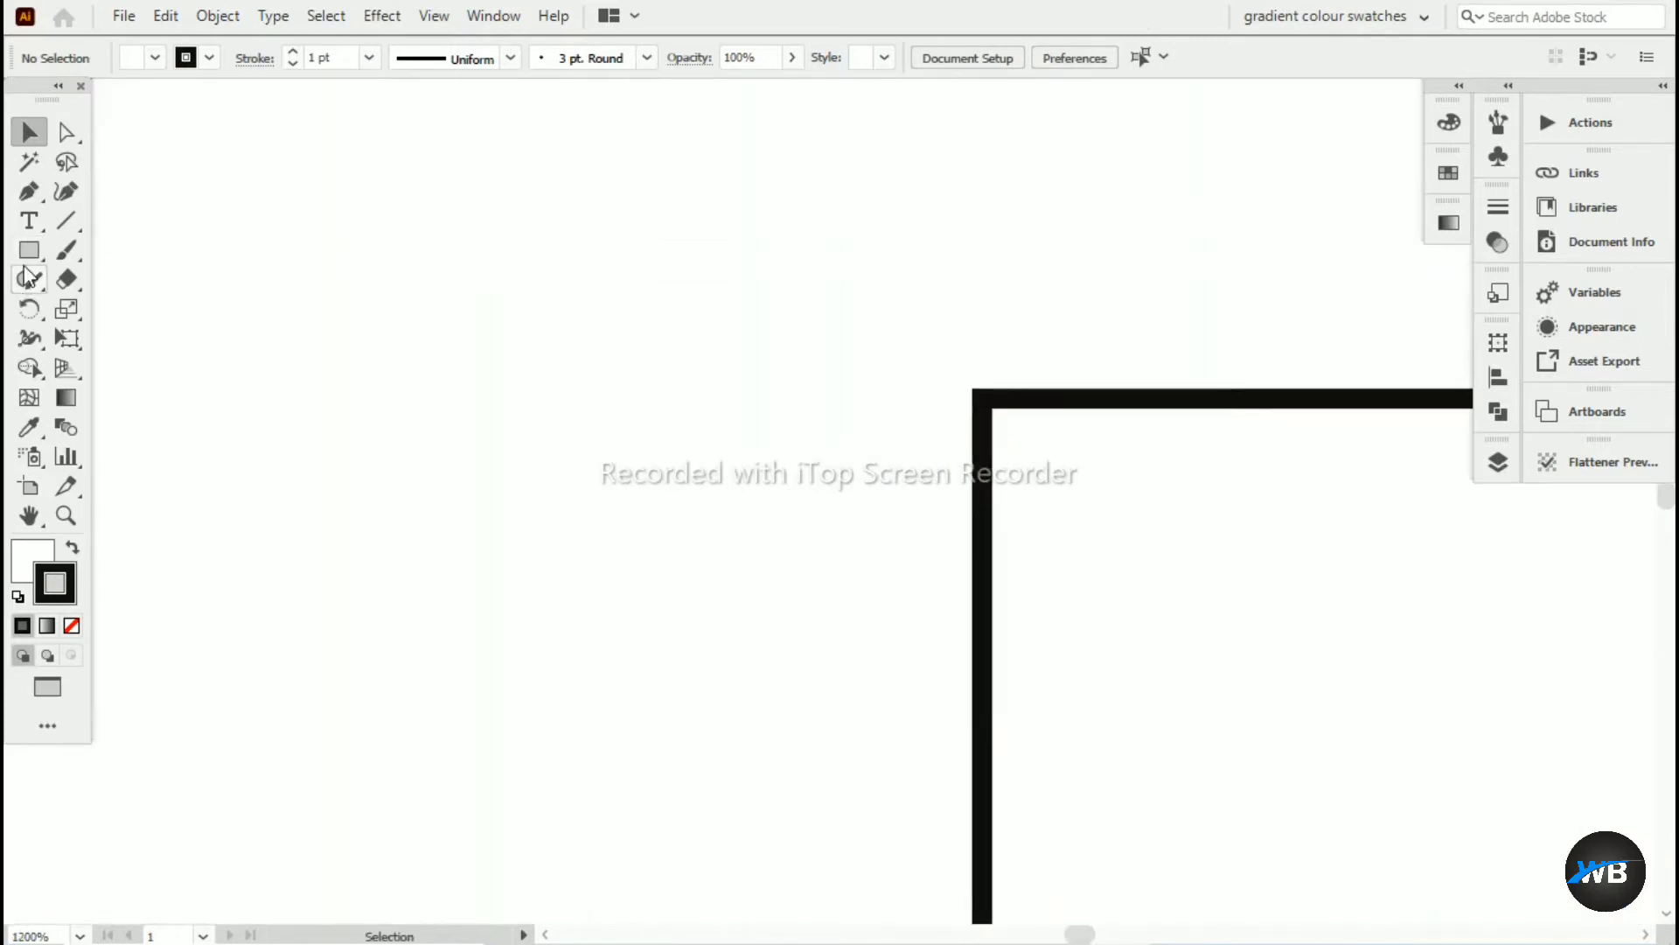
{"action": "left_click_drag", "start_coordinate": [29, 250], "coordinate": [150, 338]}
{"action": "left_click_drag", "start_coordinate": [692, 212], "coordinate": [757, 258]}
{"action": "scroll", "coordinate": [758, 258], "scroll_direction": "down", "scroll_amount": 3}
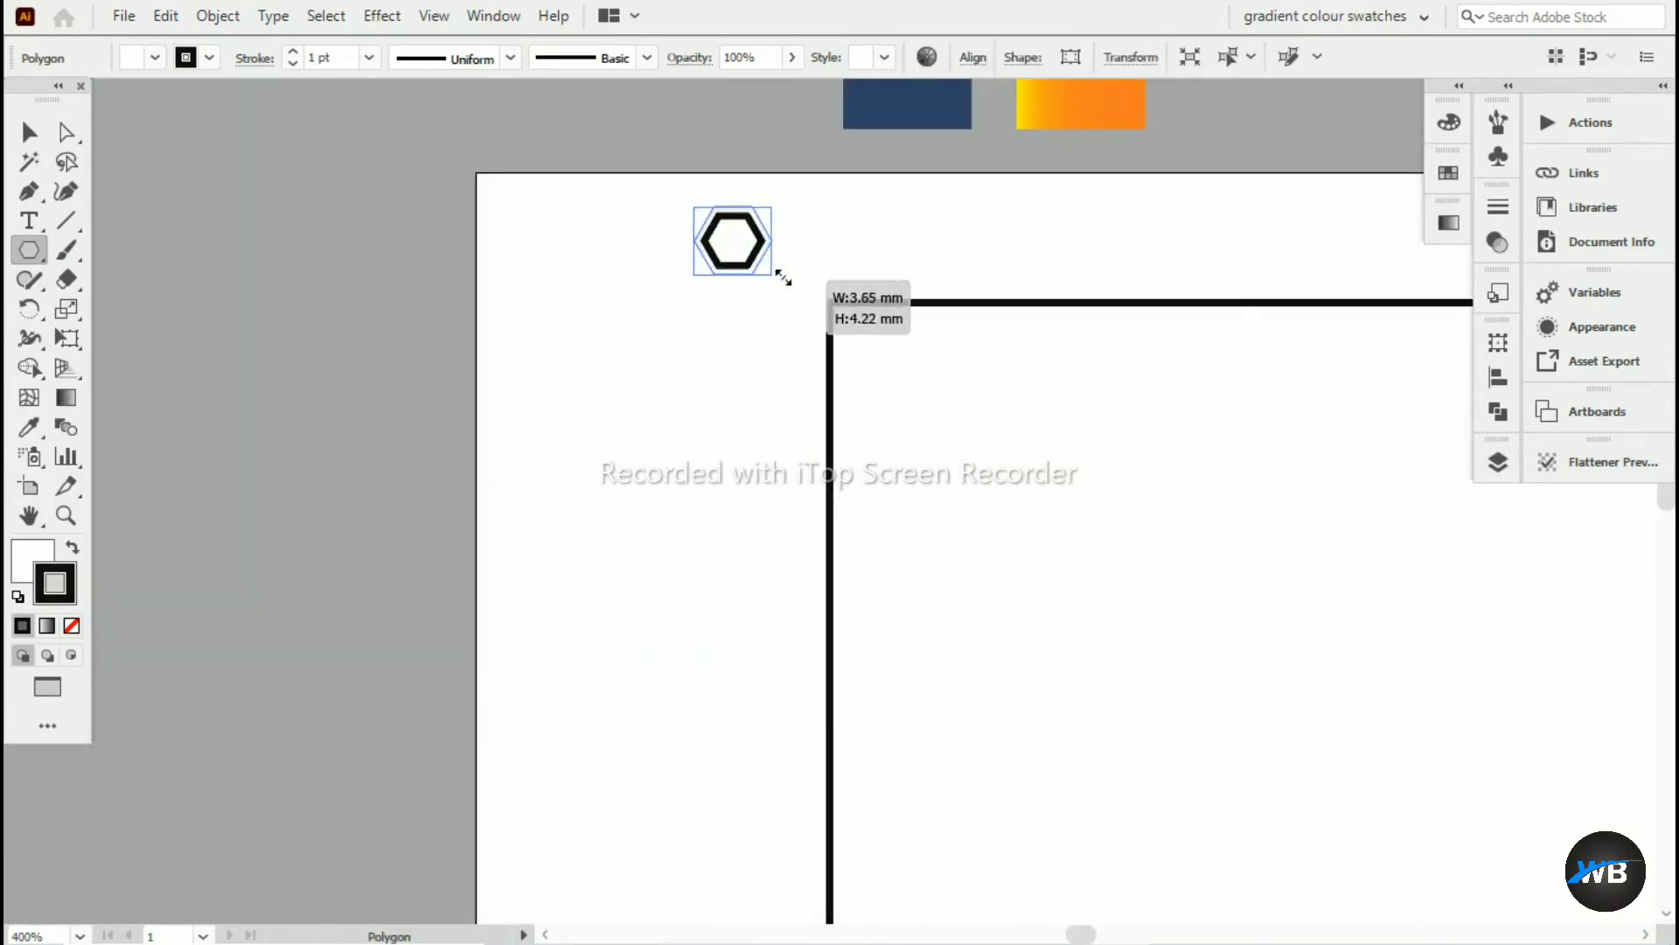
{"action": "scroll", "coordinate": [798, 243], "scroll_direction": "down", "scroll_amount": 1}
{"action": "scroll", "coordinate": [754, 258], "scroll_direction": "up", "scroll_amount": 3}
{"action": "left_click_drag", "start_coordinate": [754, 258], "coordinate": [640, 473]}
Fill the hexagon with the dark blue sampled from the reference square above the artboard
{"action": "double_click", "coordinate": [41, 550]}
{"action": "left_click", "coordinate": [1033, 368]}
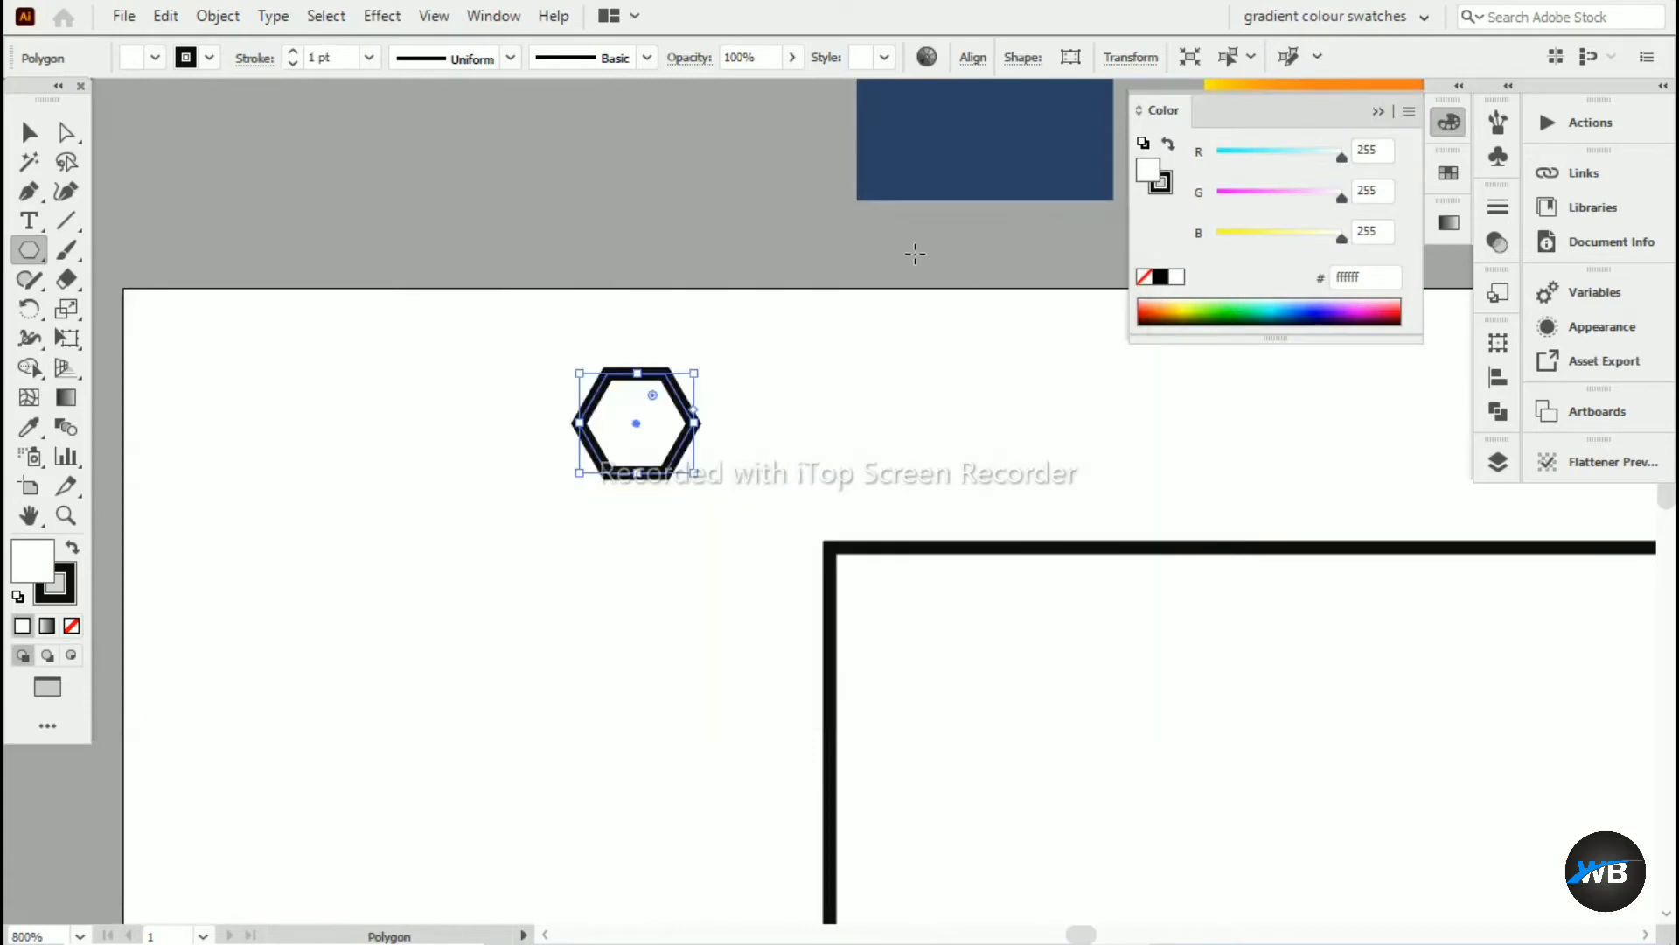
{"action": "left_click", "coordinate": [29, 427]}
{"action": "left_click", "coordinate": [997, 175]}
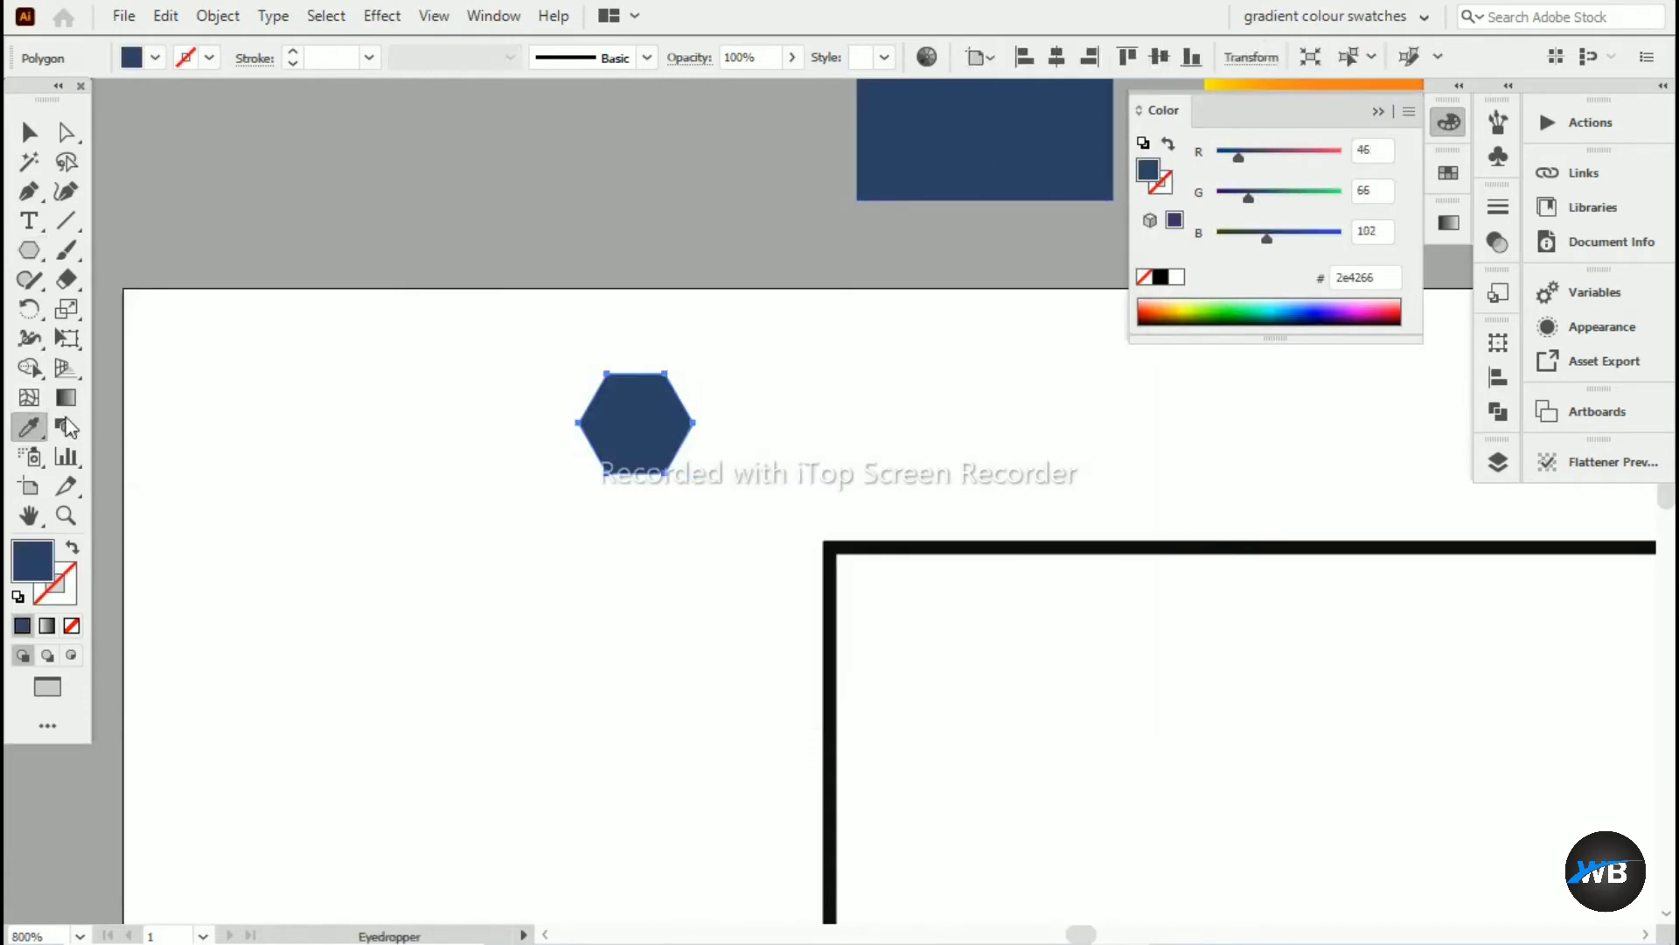
Give the hexagon a dark grey #565656 stroke
{"action": "left_click", "coordinate": [64, 584]}
{"action": "double_click", "coordinate": [70, 592]}
{"action": "left_click", "coordinate": [469, 495]}
{"action": "left_click", "coordinate": [468, 521]}
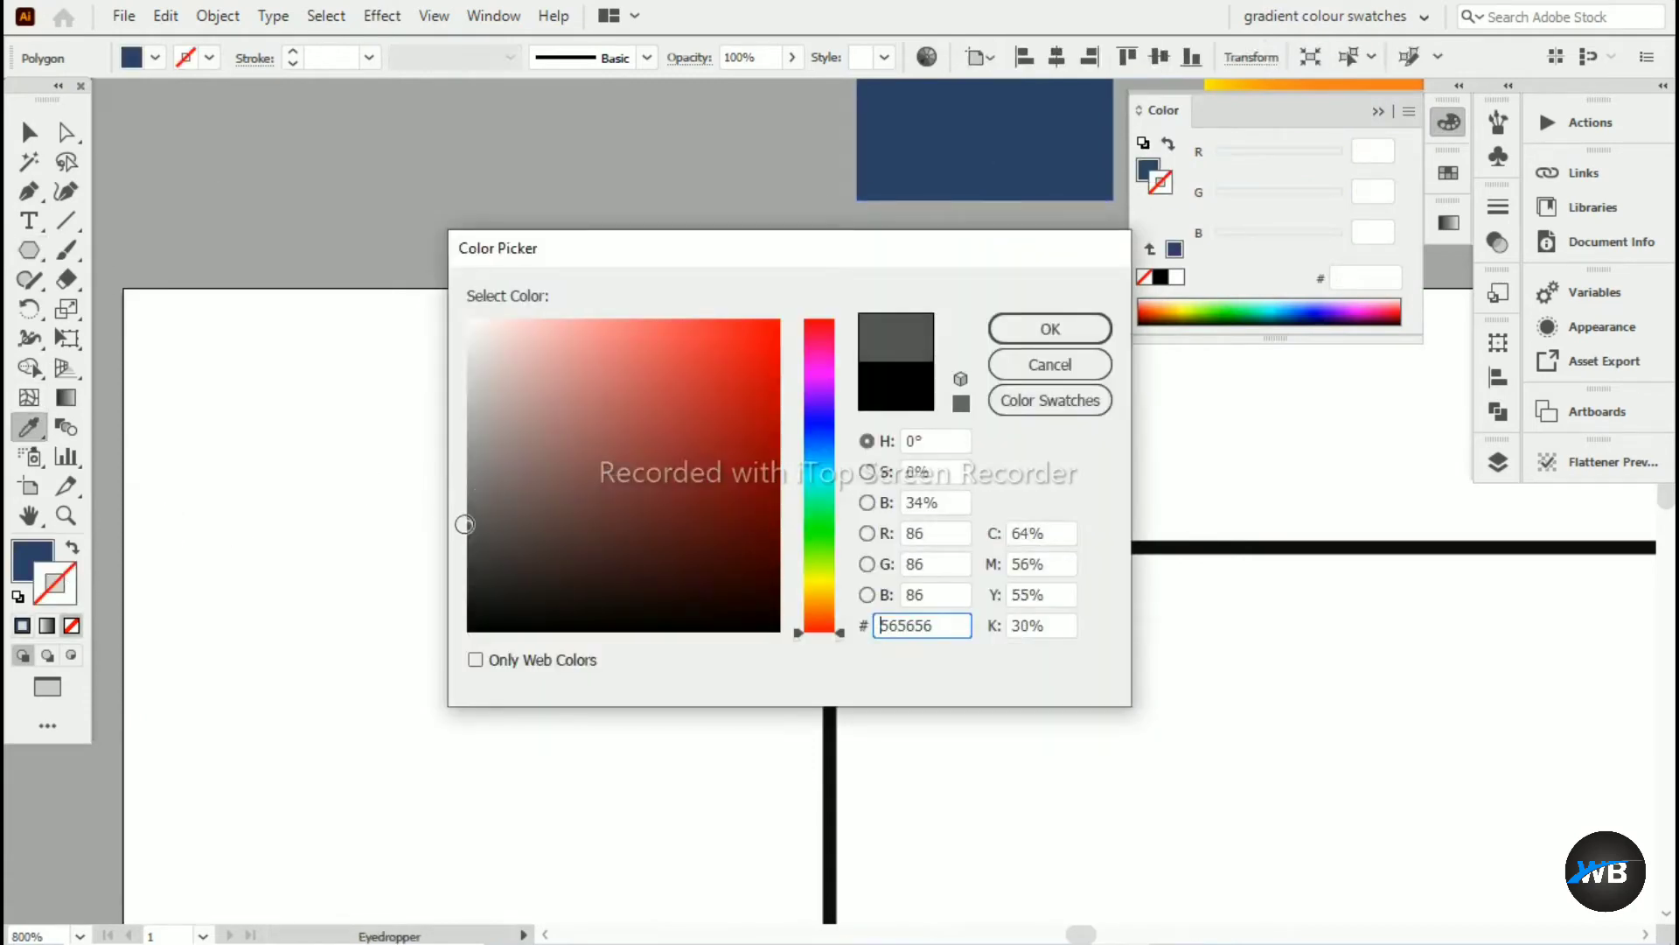
{"action": "left_click", "coordinate": [1002, 326]}
{"action": "key", "text": "v"}
{"action": "left_click", "coordinate": [731, 370]}
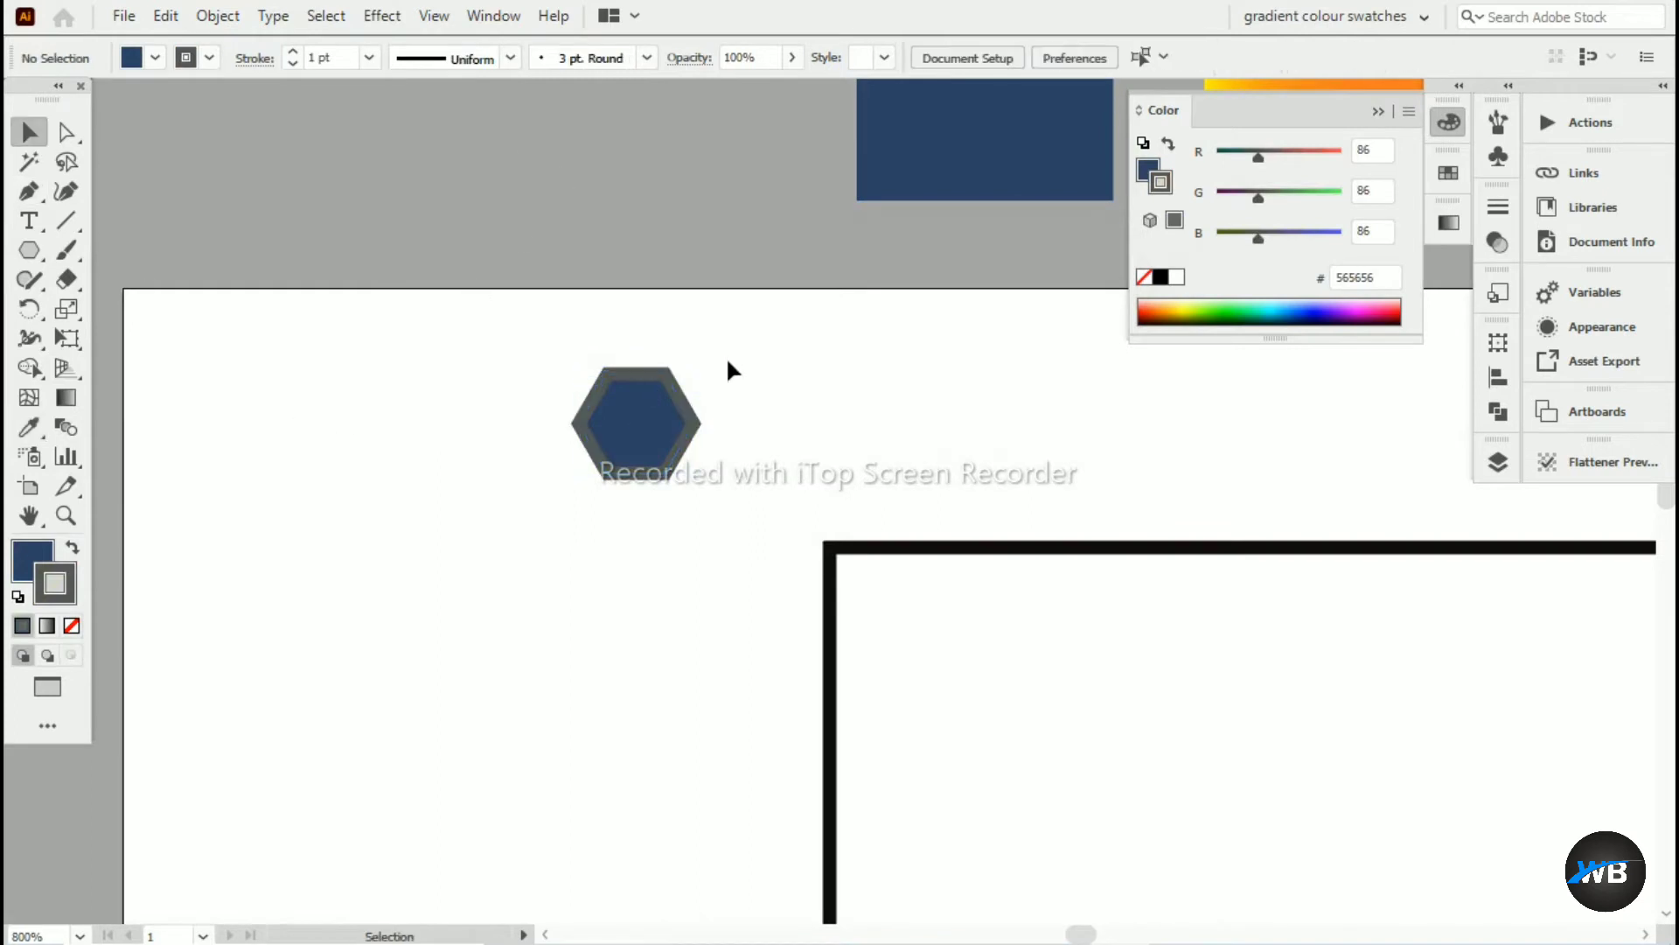
Try a 2 pt stroke weight on the hexagon
{"action": "left_click", "coordinate": [682, 401]}
{"action": "left_click", "coordinate": [340, 54]}
{"action": "type", "text": "2"}
{"action": "key", "text": "Return"}
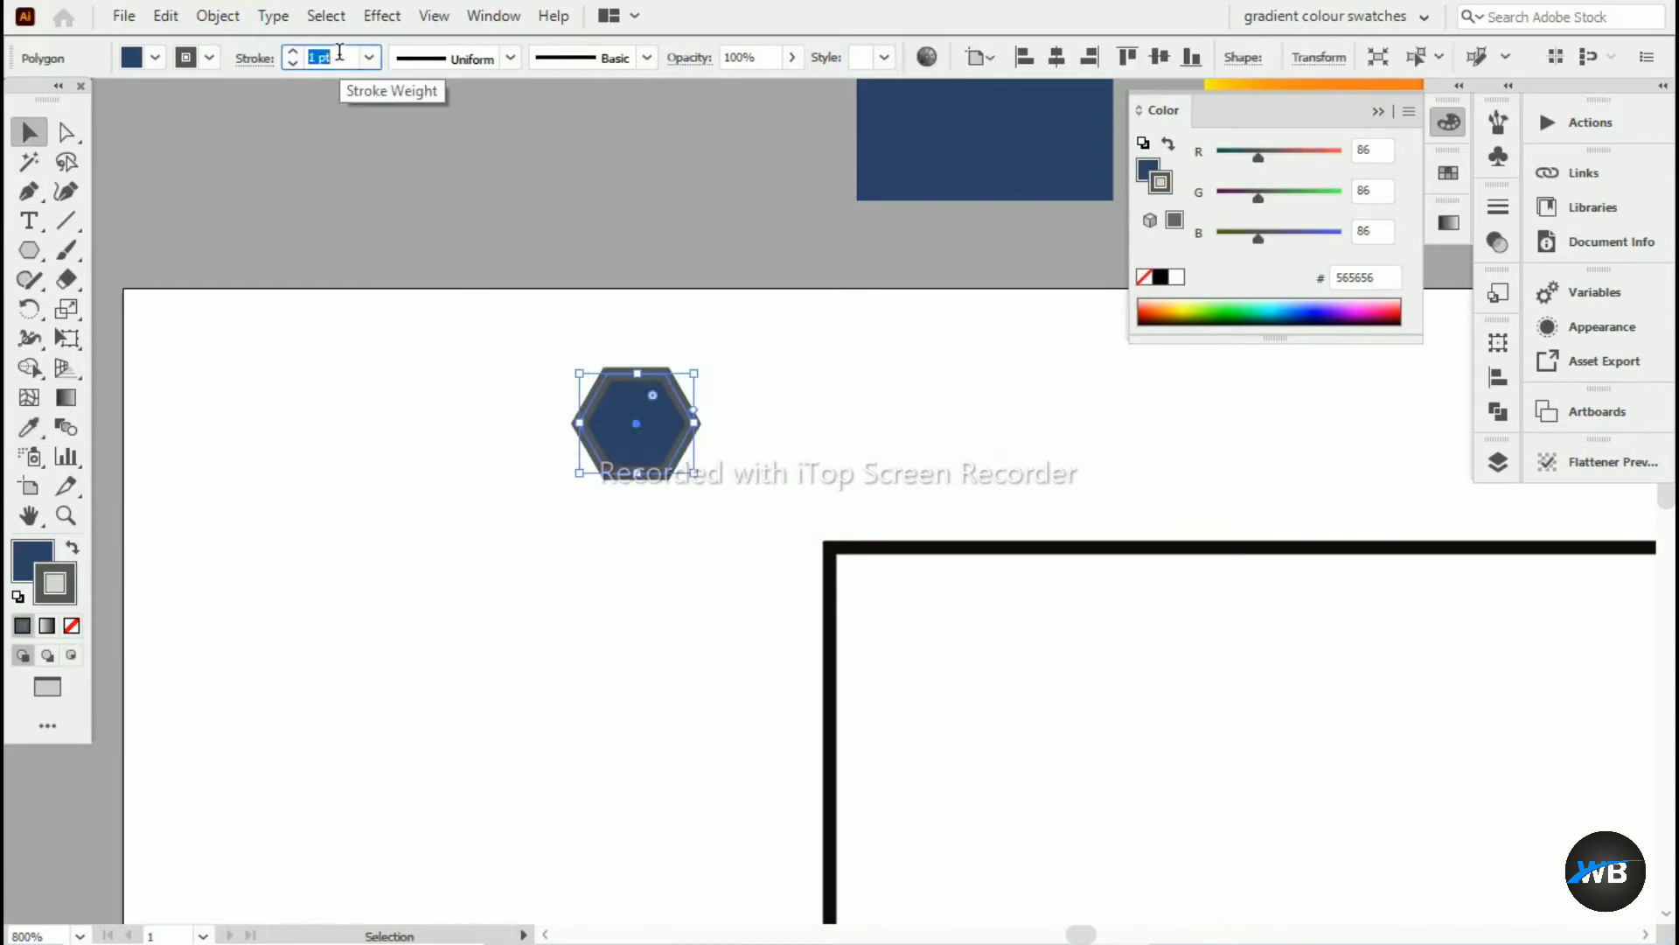
{"action": "left_click", "coordinate": [581, 393]}
{"action": "left_click", "coordinate": [653, 390]}
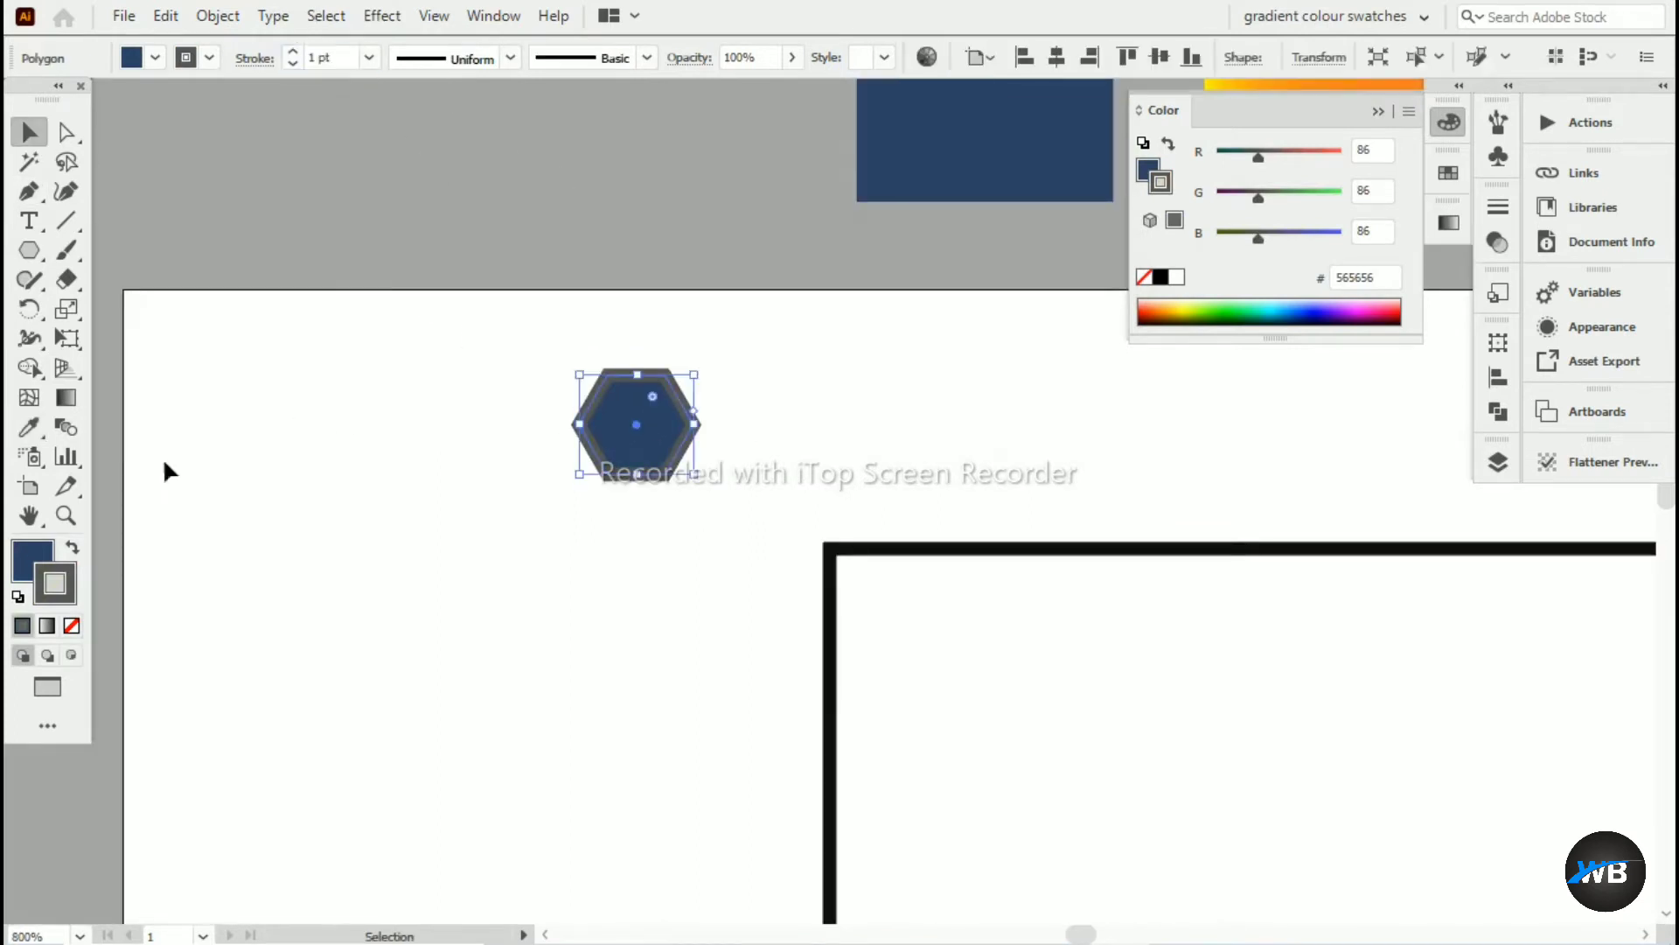
Set the hexagon's stroke to the lighter grey #8e8b8b
{"action": "double_click", "coordinate": [73, 597]}
{"action": "left_click_drag", "start_coordinate": [469, 487], "coordinate": [471, 453]}
{"action": "key", "text": "Return"}
{"action": "left_click", "coordinate": [884, 328]}
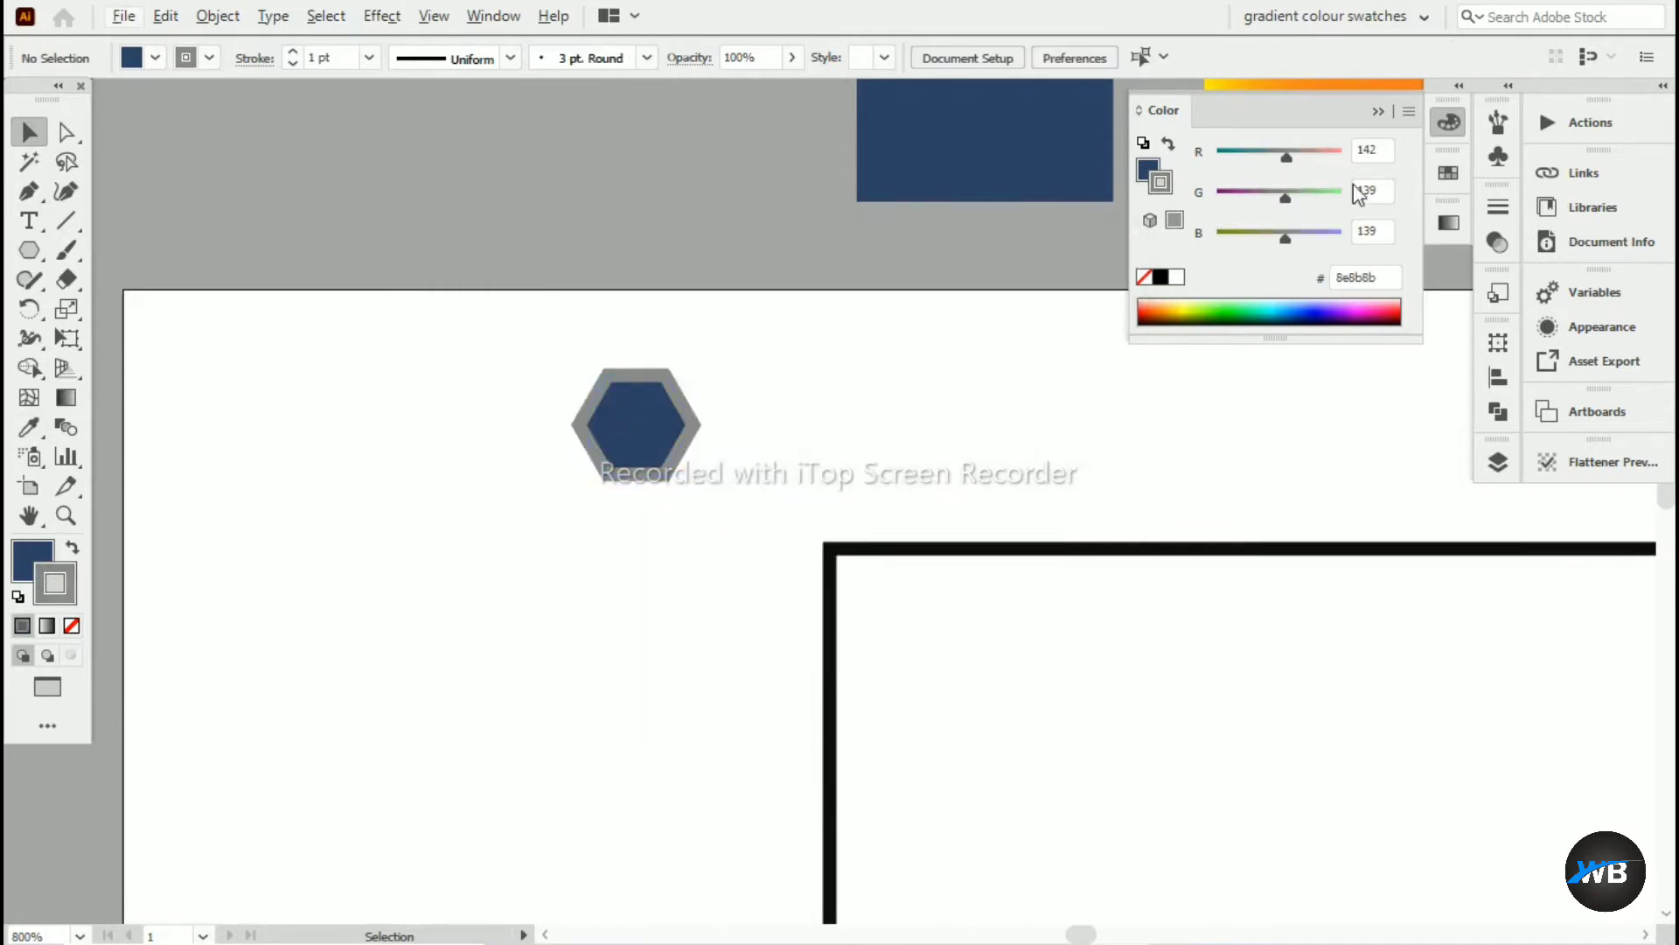
{"action": "left_click", "coordinate": [1378, 111]}
Add the hexagon to the swatches as a new pattern swatch
{"action": "scroll", "coordinate": [1042, 288], "scroll_direction": "down", "scroll_amount": 4}
{"action": "scroll", "coordinate": [1041, 288], "scroll_direction": "up", "scroll_amount": 2}
{"action": "left_click_drag", "start_coordinate": [1000, 330], "coordinate": [594, 285]}
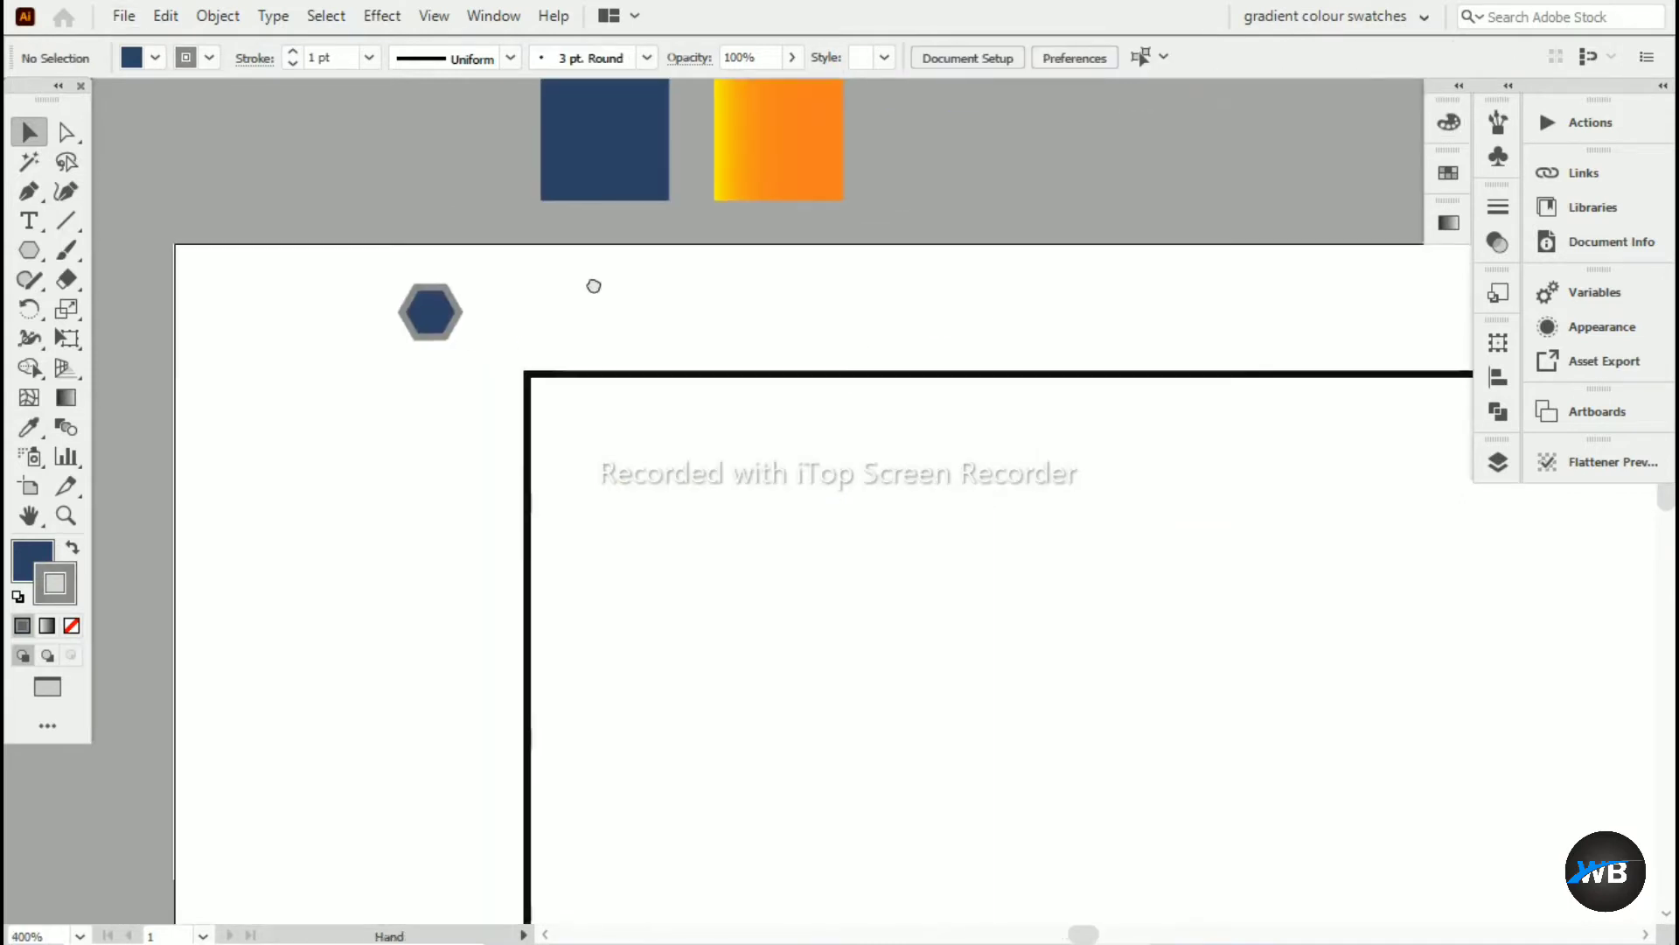
{"action": "left_click", "coordinate": [1453, 174]}
{"action": "left_click", "coordinate": [442, 323]}
{"action": "left_click_drag", "start_coordinate": [441, 323], "coordinate": [1163, 256]}
{"action": "left_click_drag", "start_coordinate": [838, 335], "coordinate": [714, 270]}
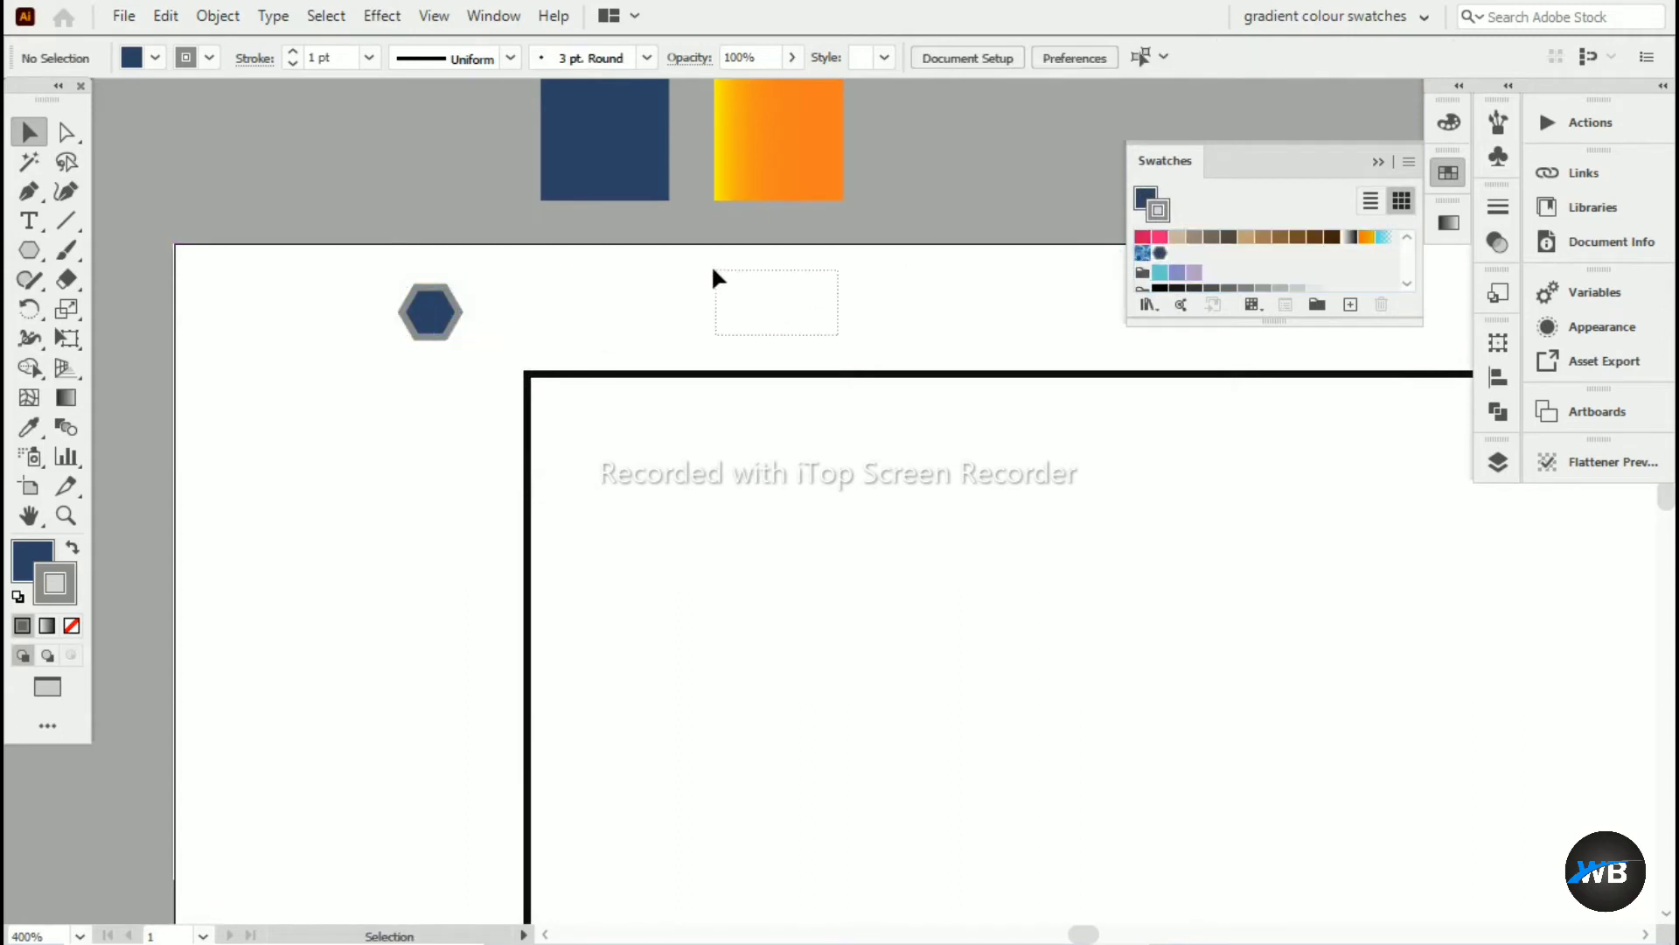
Apply the hexagon pattern as the large rectangle's fill, leaving it without a stroke
{"action": "left_click_drag", "start_coordinate": [809, 411], "coordinate": [812, 413]}
{"action": "left_click", "coordinate": [1159, 253]}
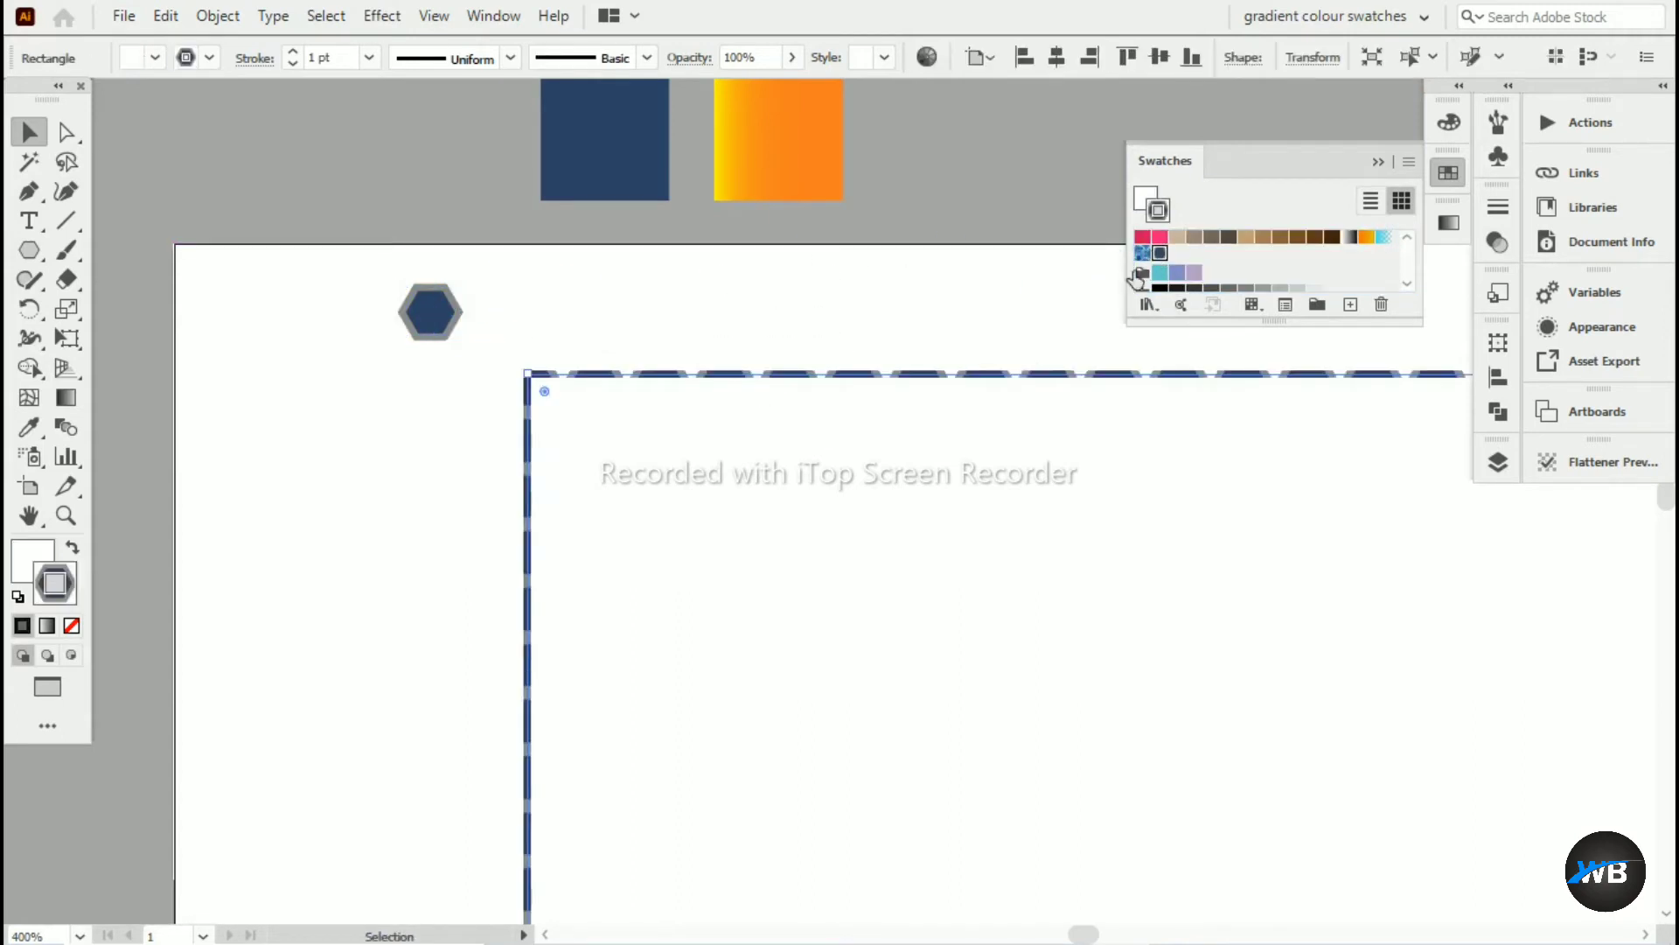
{"action": "left_click", "coordinate": [72, 551]}
{"action": "left_click", "coordinate": [35, 559]}
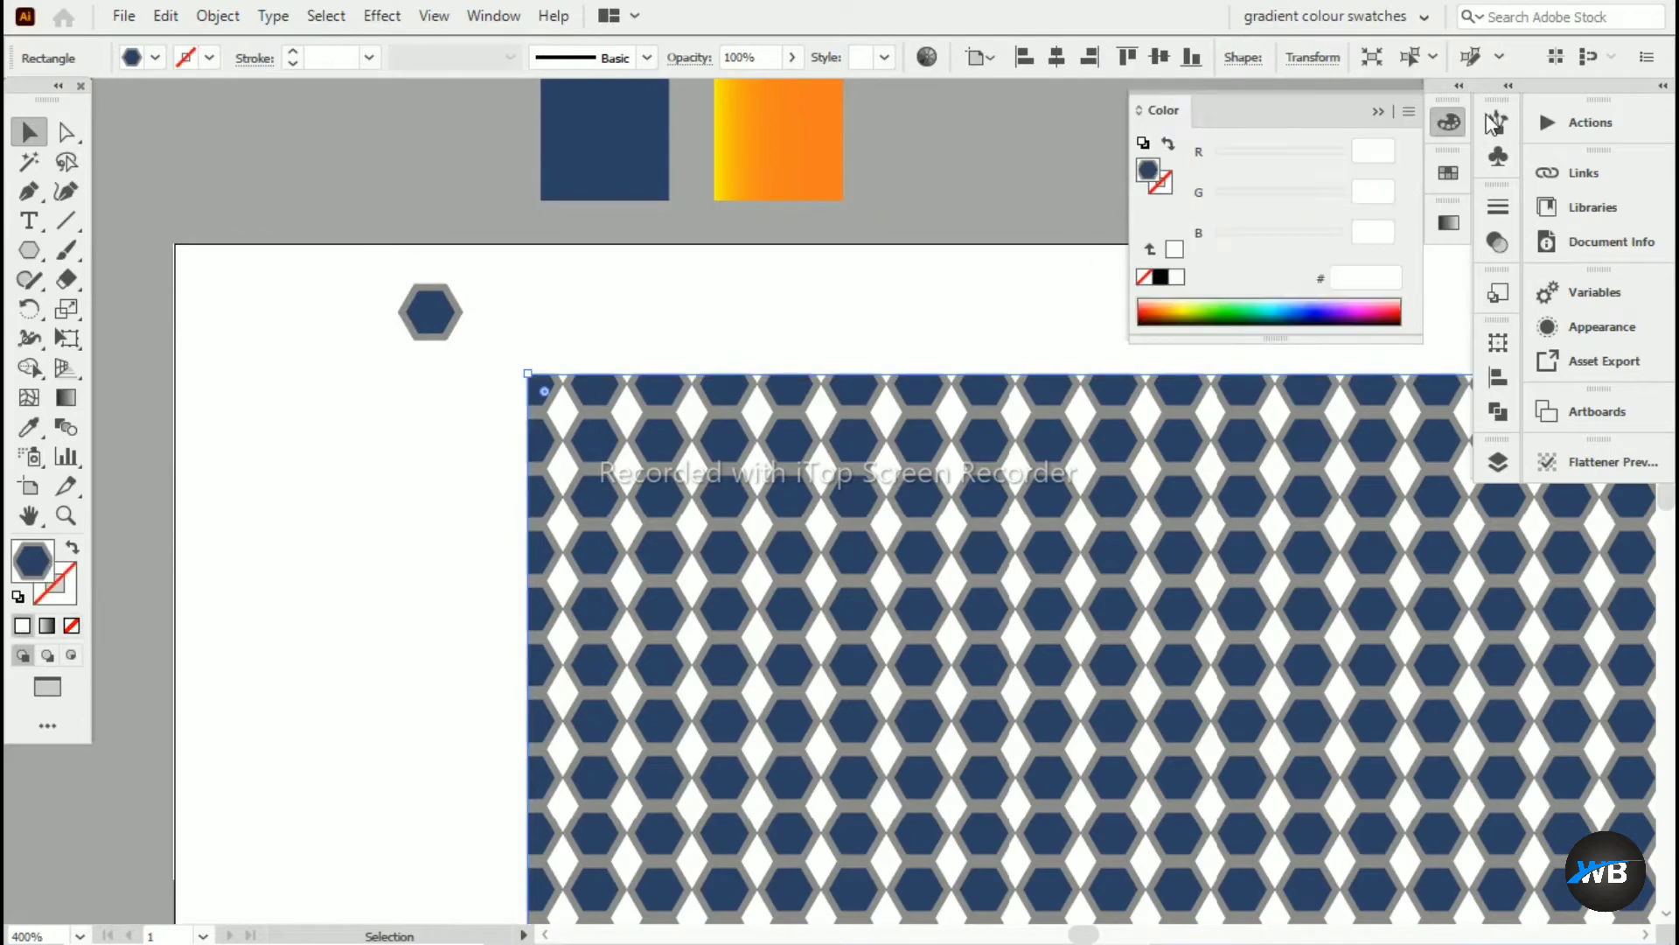
Edit the hexagon pattern swatch, set its tile type to Hex by Column, and finish pattern editing
{"action": "left_click", "coordinate": [1442, 177]}
{"action": "double_click", "coordinate": [1160, 284]}
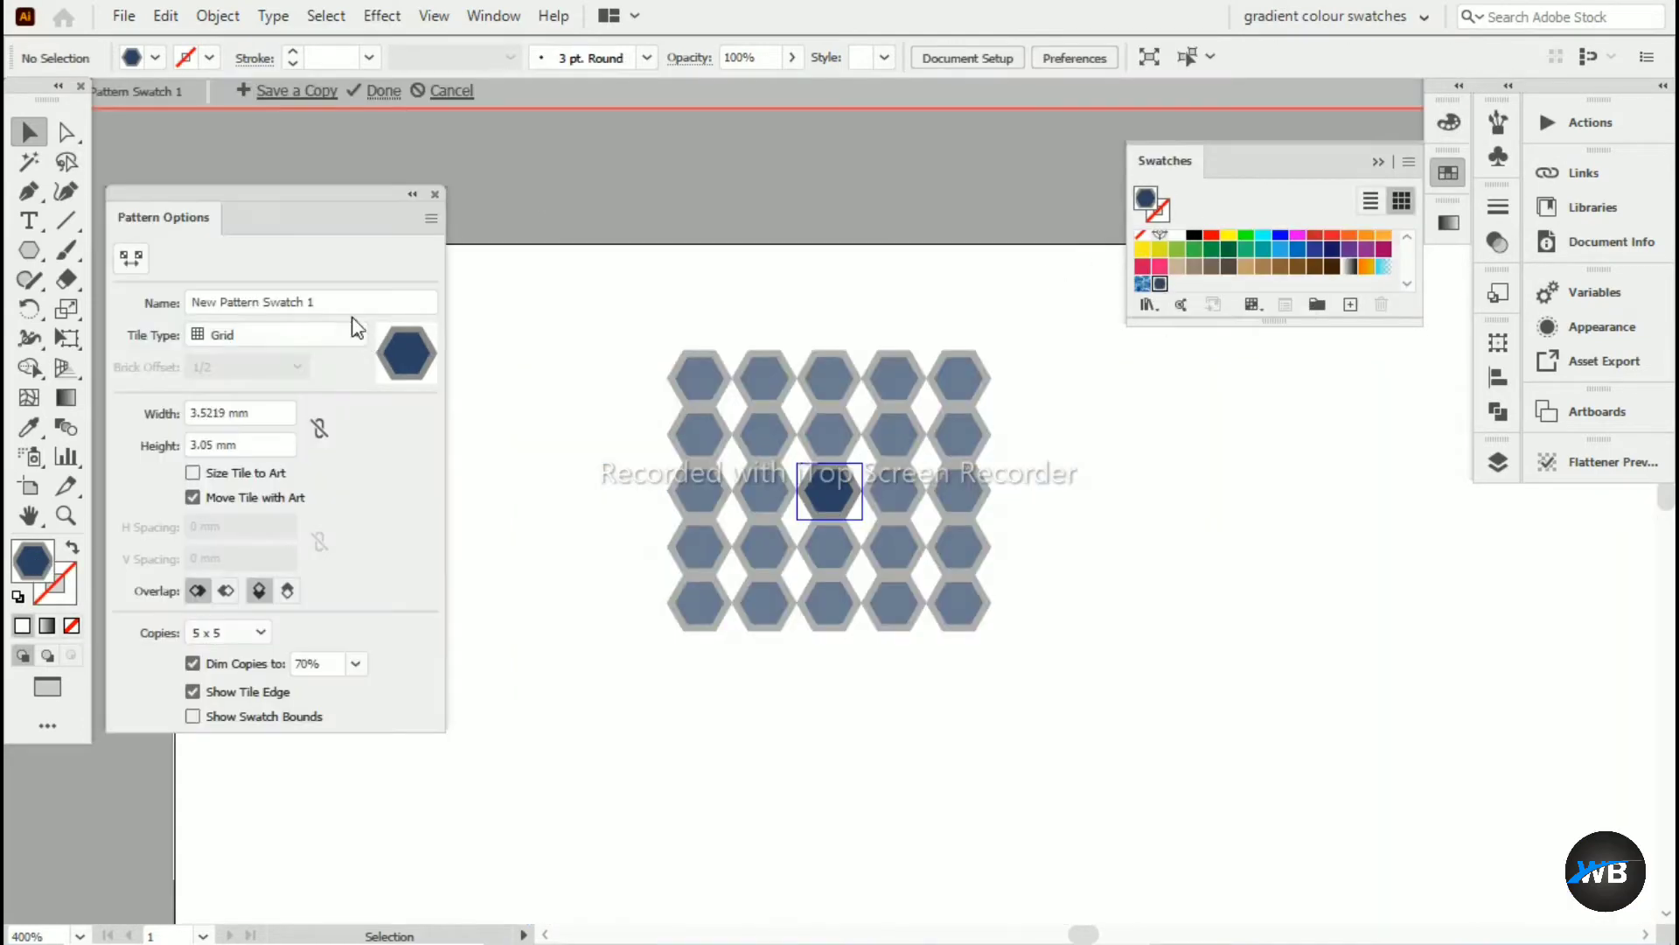
{"action": "left_click", "coordinate": [356, 335]}
{"action": "left_click", "coordinate": [262, 441]}
{"action": "left_click", "coordinate": [389, 94]}
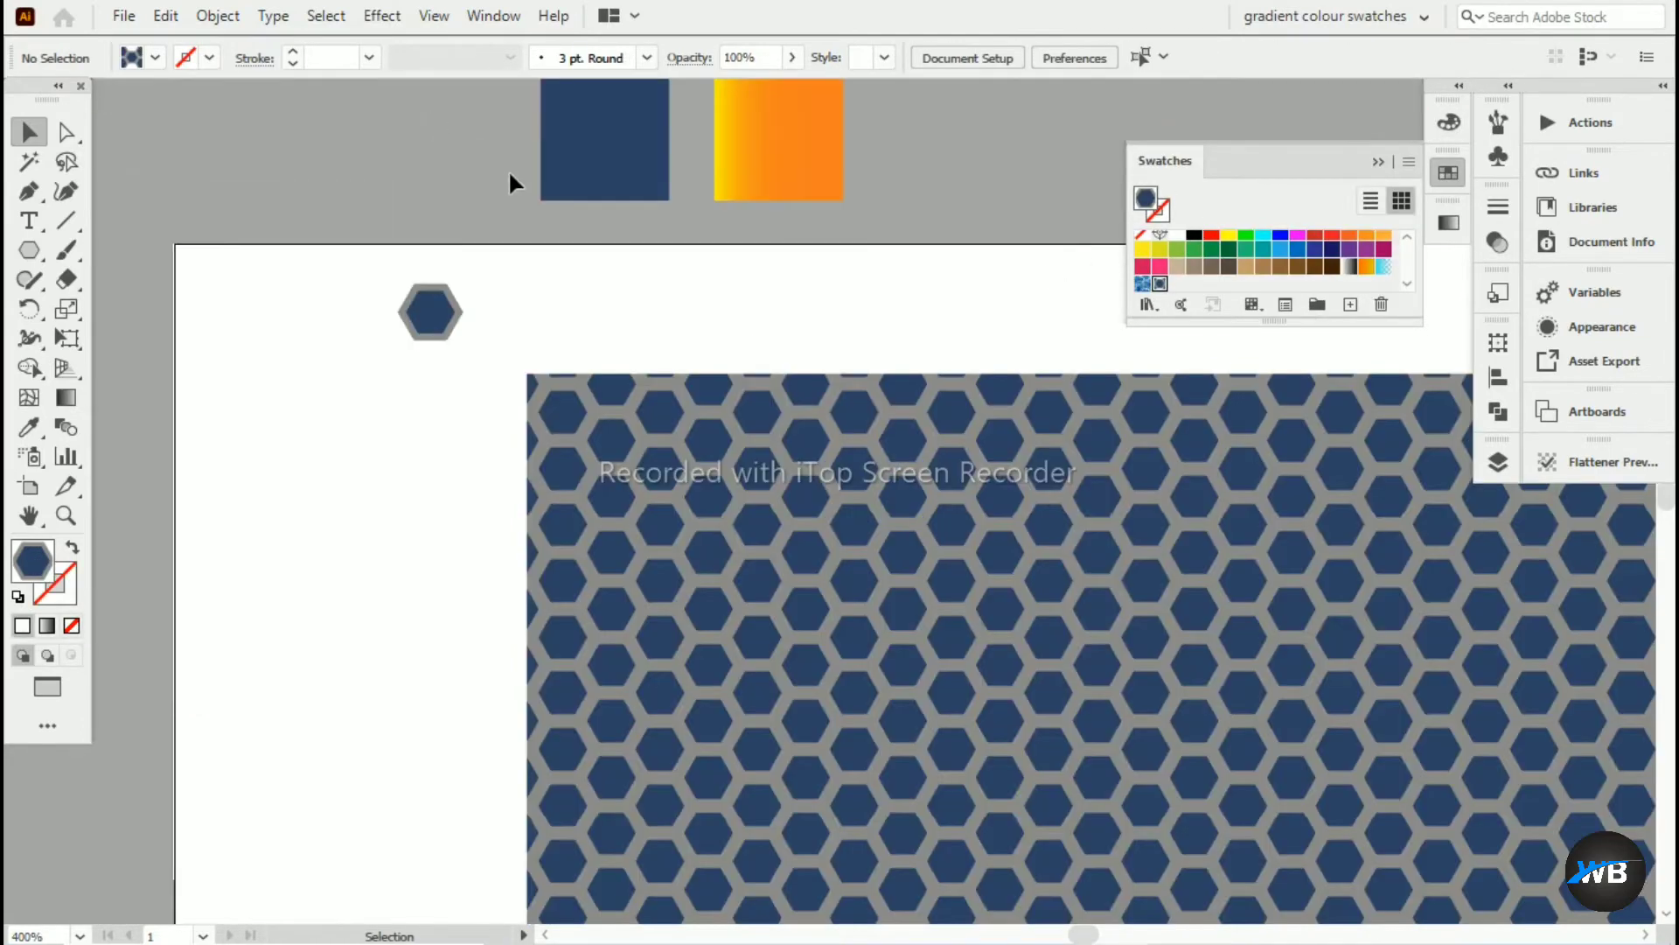
Lock the large pattern-filled rectangle in place
{"action": "scroll", "coordinate": [527, 213], "scroll_direction": "down", "scroll_amount": 4}
{"action": "left_click_drag", "start_coordinate": [604, 300], "coordinate": [450, 322]}
{"action": "scroll", "coordinate": [453, 315], "scroll_direction": "up", "scroll_amount": 2}
{"action": "left_click", "coordinate": [212, 15]}
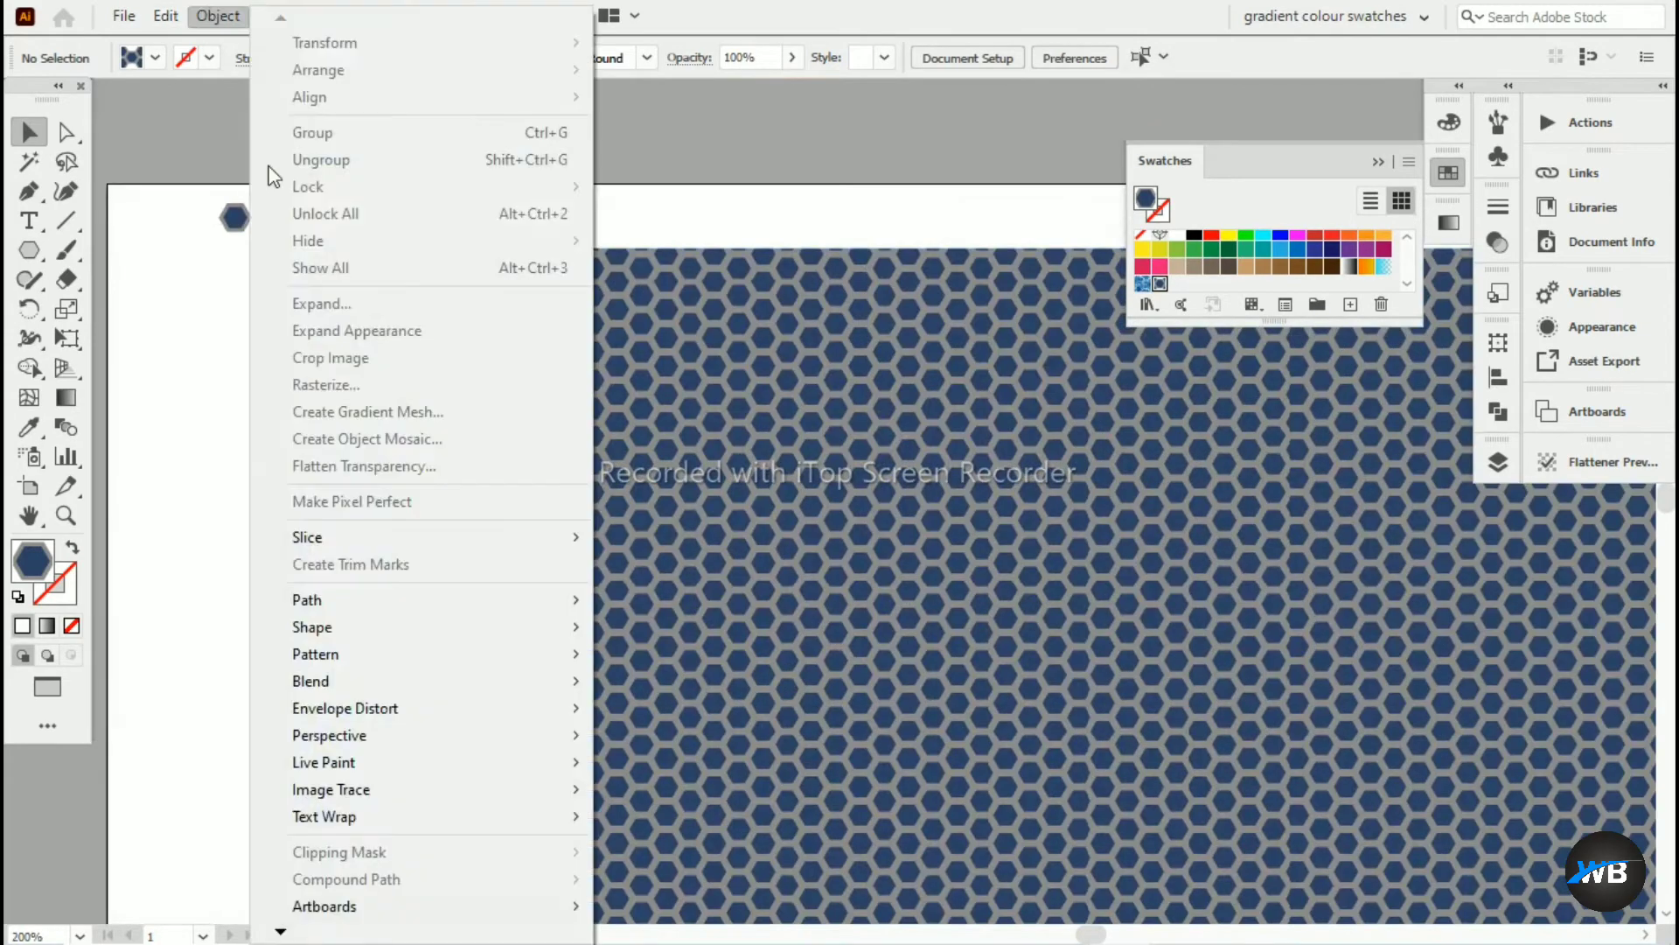
{"action": "left_click", "coordinate": [794, 258]}
{"action": "left_click", "coordinate": [226, 13]}
{"action": "mouse_move", "coordinate": [308, 187]}
{"action": "left_click", "coordinate": [678, 186]}
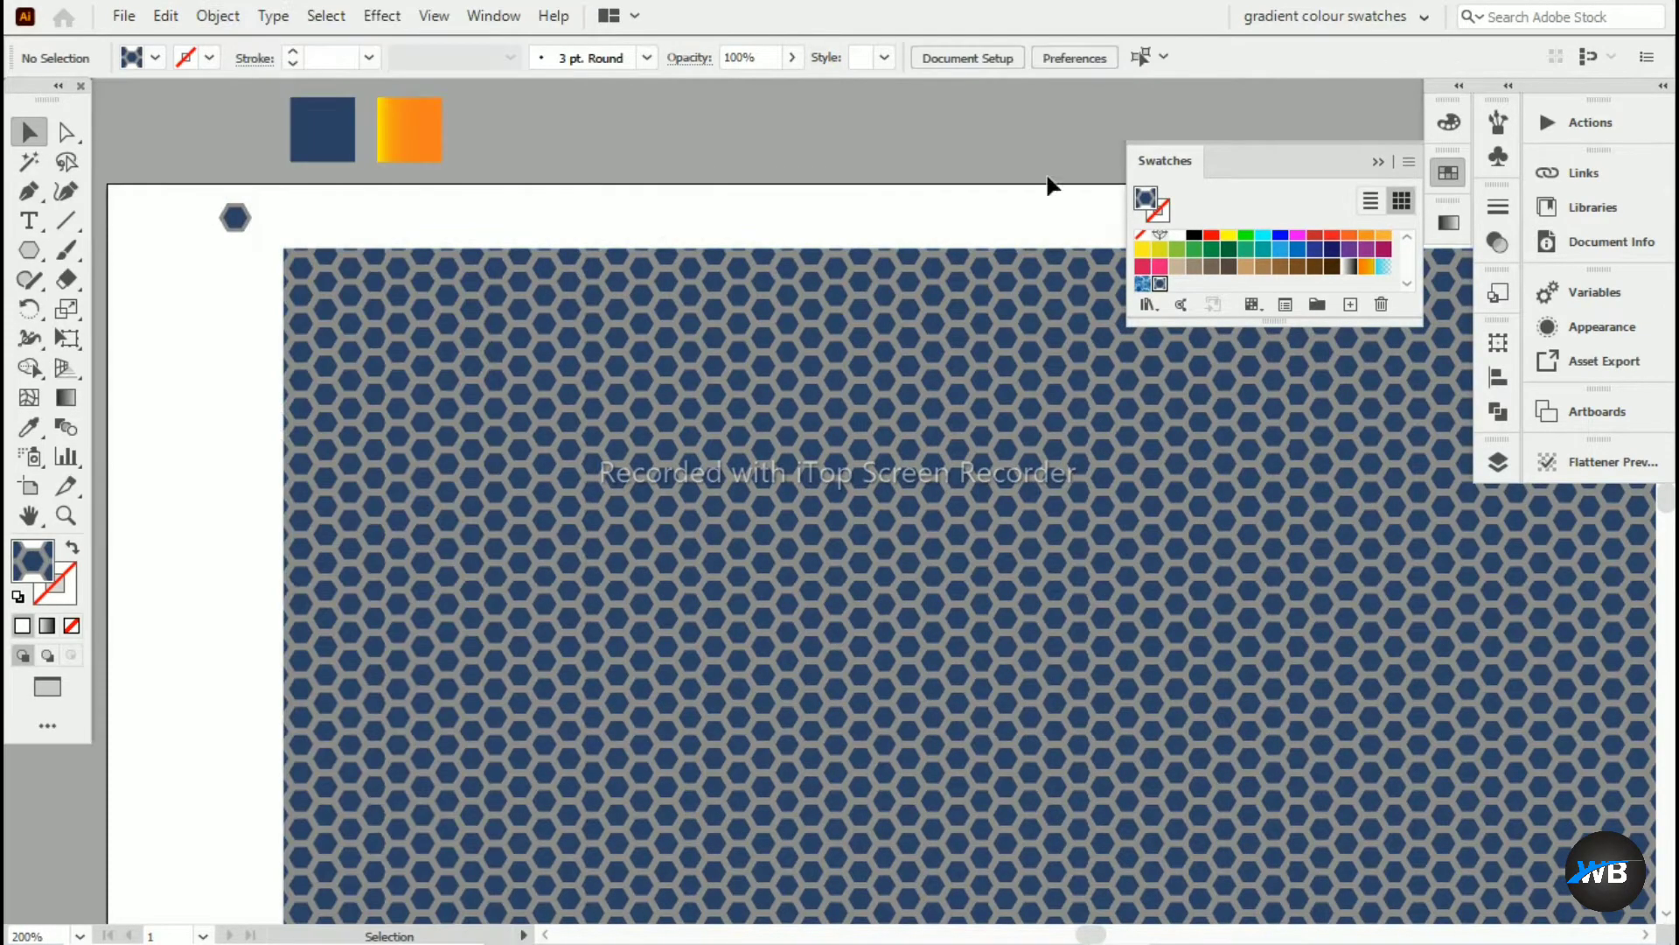
{"action": "left_click", "coordinate": [1379, 162]}
Bring the WB logo from wb logo.ai into the Untitled-1 document and enlarge it over the middle of the pattern
{"action": "left_click_drag", "start_coordinate": [923, 275], "coordinate": [723, 166]}
{"action": "scroll", "coordinate": [724, 166], "scroll_direction": "down", "scroll_amount": 1}
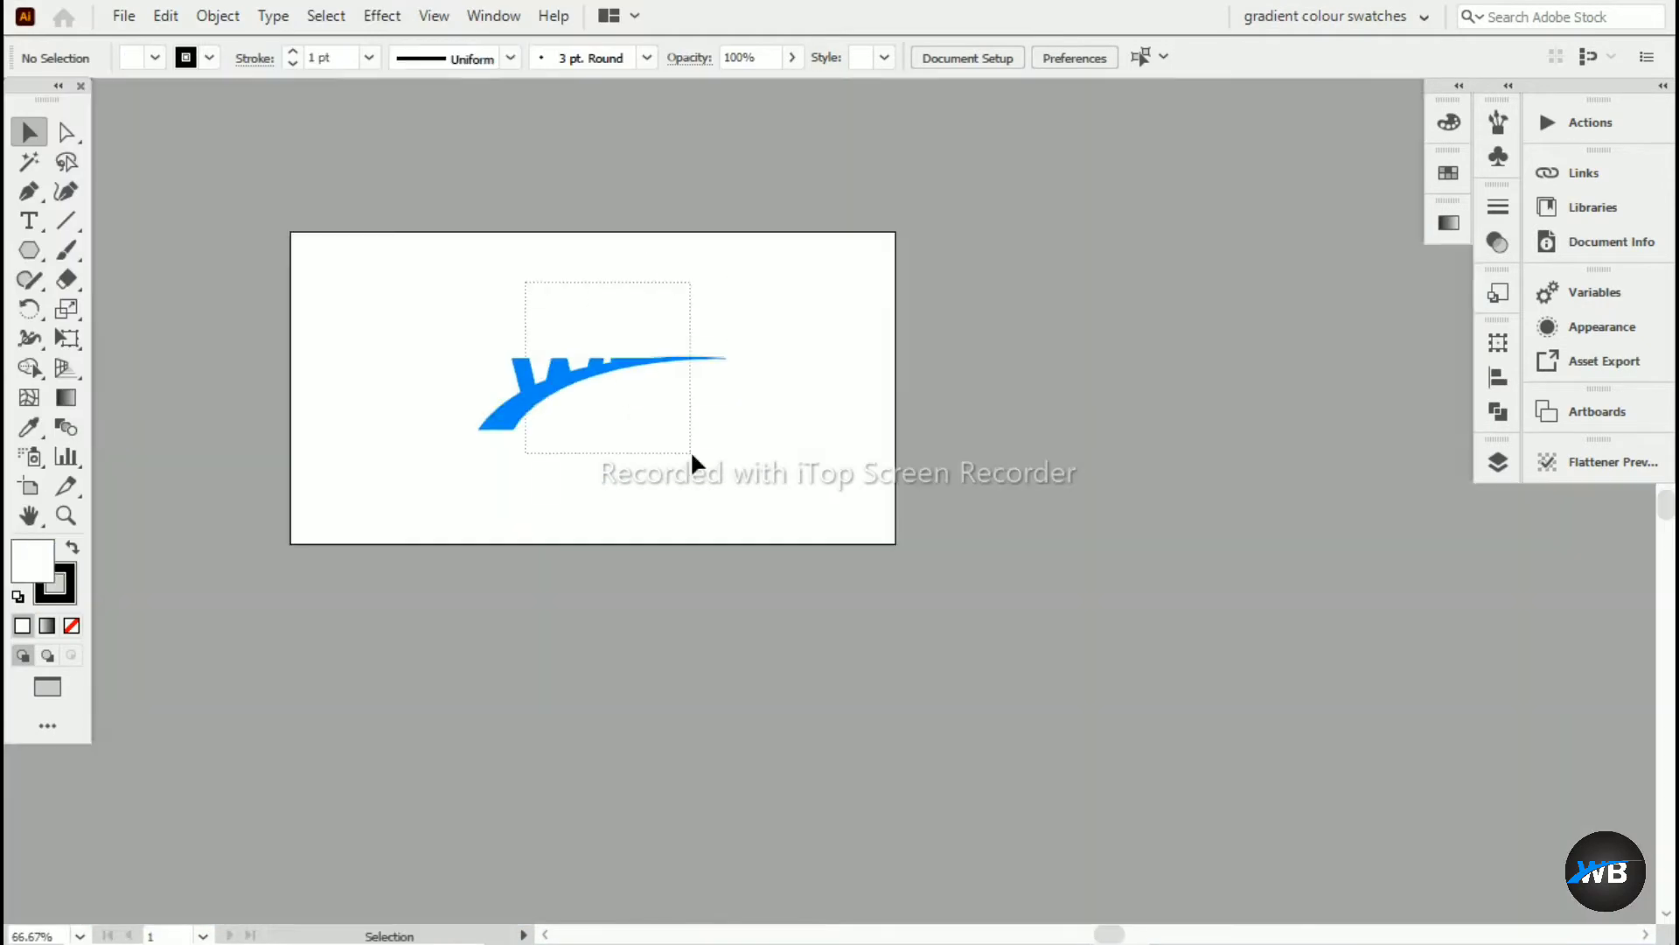
{"action": "mouse_move", "coordinate": [667, 451]}
{"action": "left_mouse_down"}
{"action": "mouse_move", "coordinate": [520, 203]}
{"action": "mouse_move", "coordinate": [654, 474]}
{"action": "left_mouse_up"}
{"action": "left_click_drag", "start_coordinate": [682, 503], "coordinate": [555, 140]}
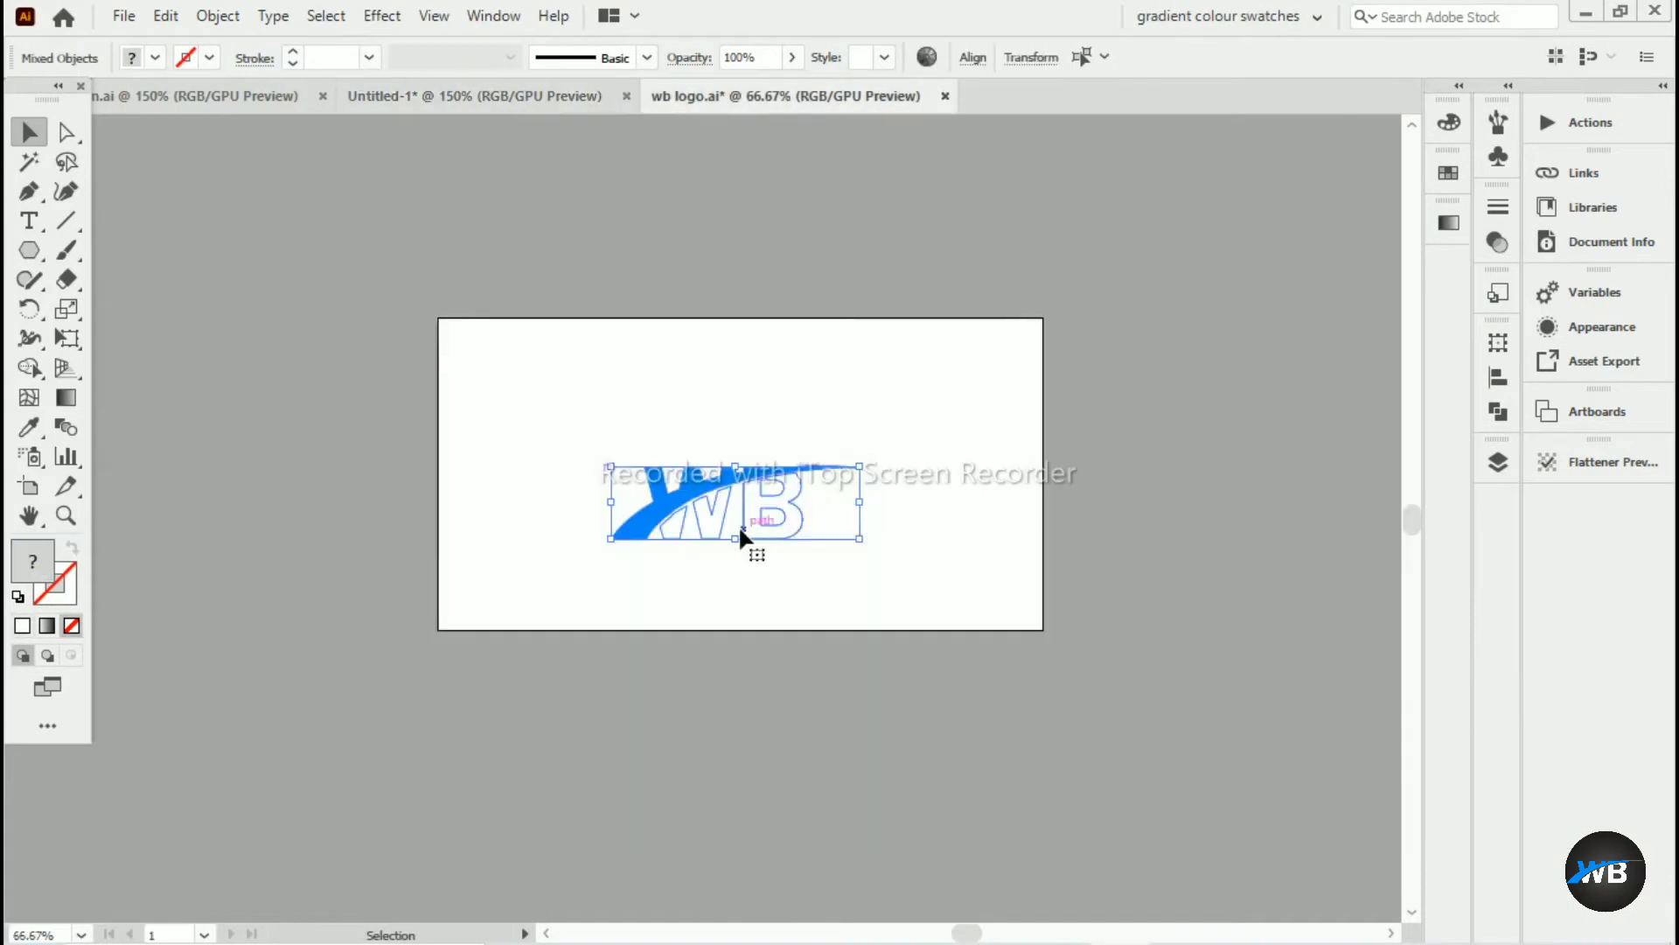
{"action": "left_click_drag", "start_coordinate": [743, 536], "coordinate": [900, 504]}
{"action": "left_click_drag", "start_coordinate": [1052, 555], "coordinate": [1111, 595]}
{"action": "mouse_move", "coordinate": [689, 495]}
{"action": "left_mouse_down"}
{"action": "mouse_move", "coordinate": [722, 518]}
{"action": "mouse_move", "coordinate": [696, 504]}
{"action": "left_mouse_up"}
Apply a Multiply drop shadow to the logo with 100% opacity, a 1 mm Y offset and a reduced X offset
{"action": "left_click", "coordinate": [382, 16]}
{"action": "mouse_move", "coordinate": [420, 296]}
{"action": "left_click", "coordinate": [691, 297]}
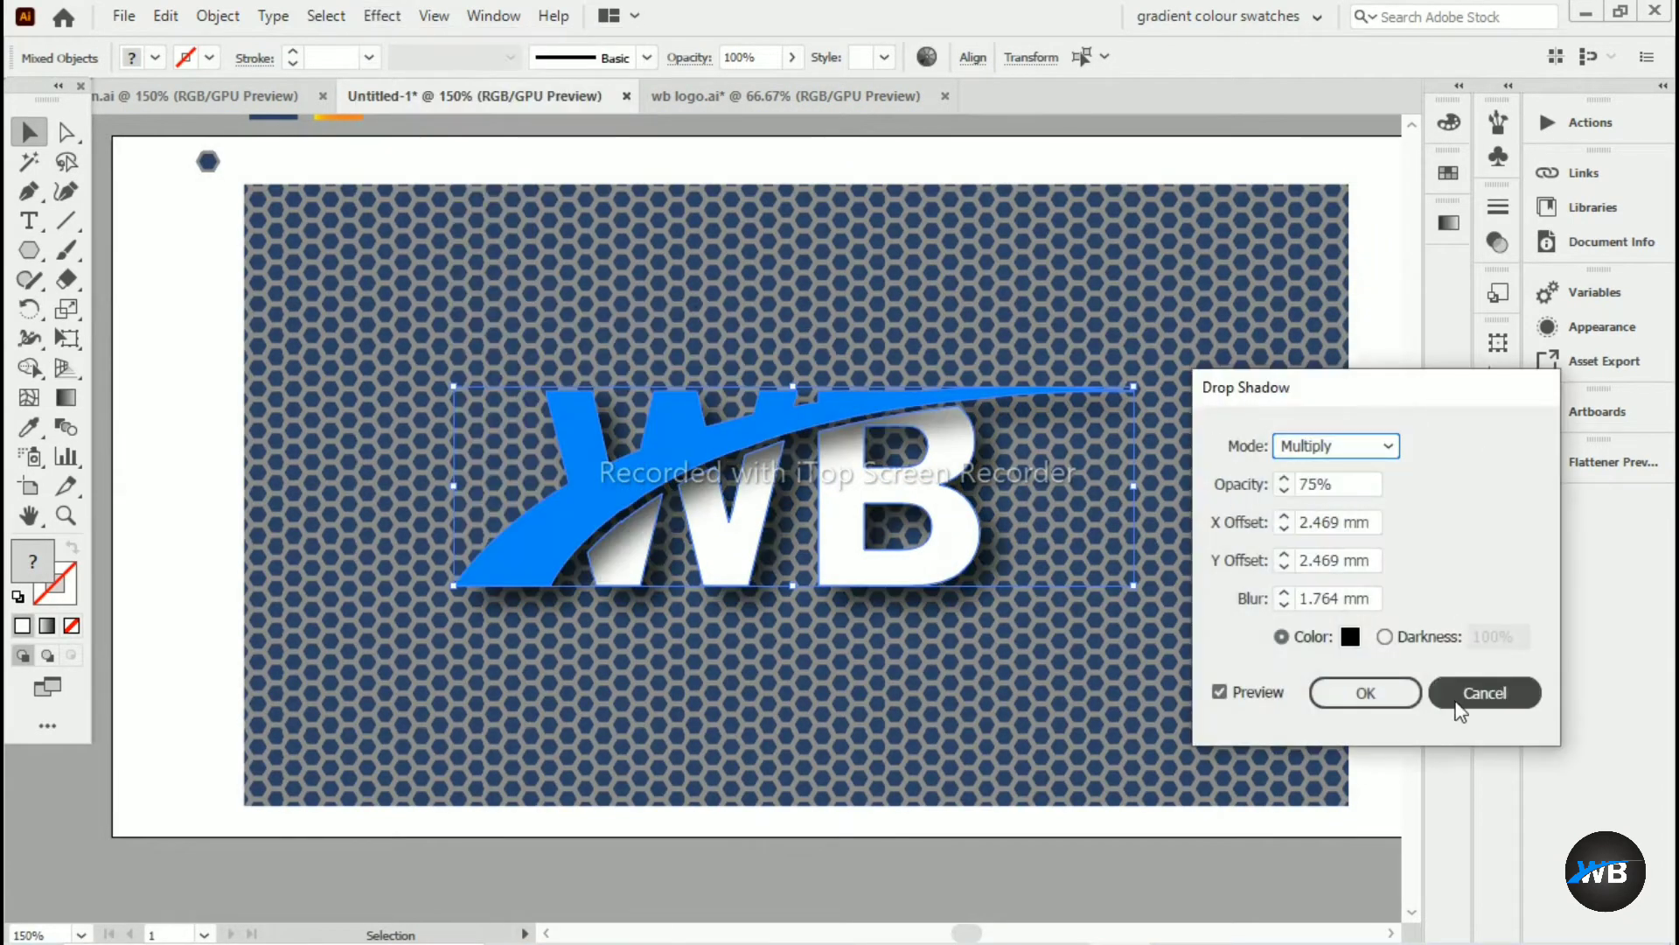
{"action": "scroll", "coordinate": [1344, 489], "scroll_direction": "up", "scroll_amount": 8}
{"action": "scroll", "coordinate": [1366, 560], "scroll_direction": "down", "scroll_amount": 2}
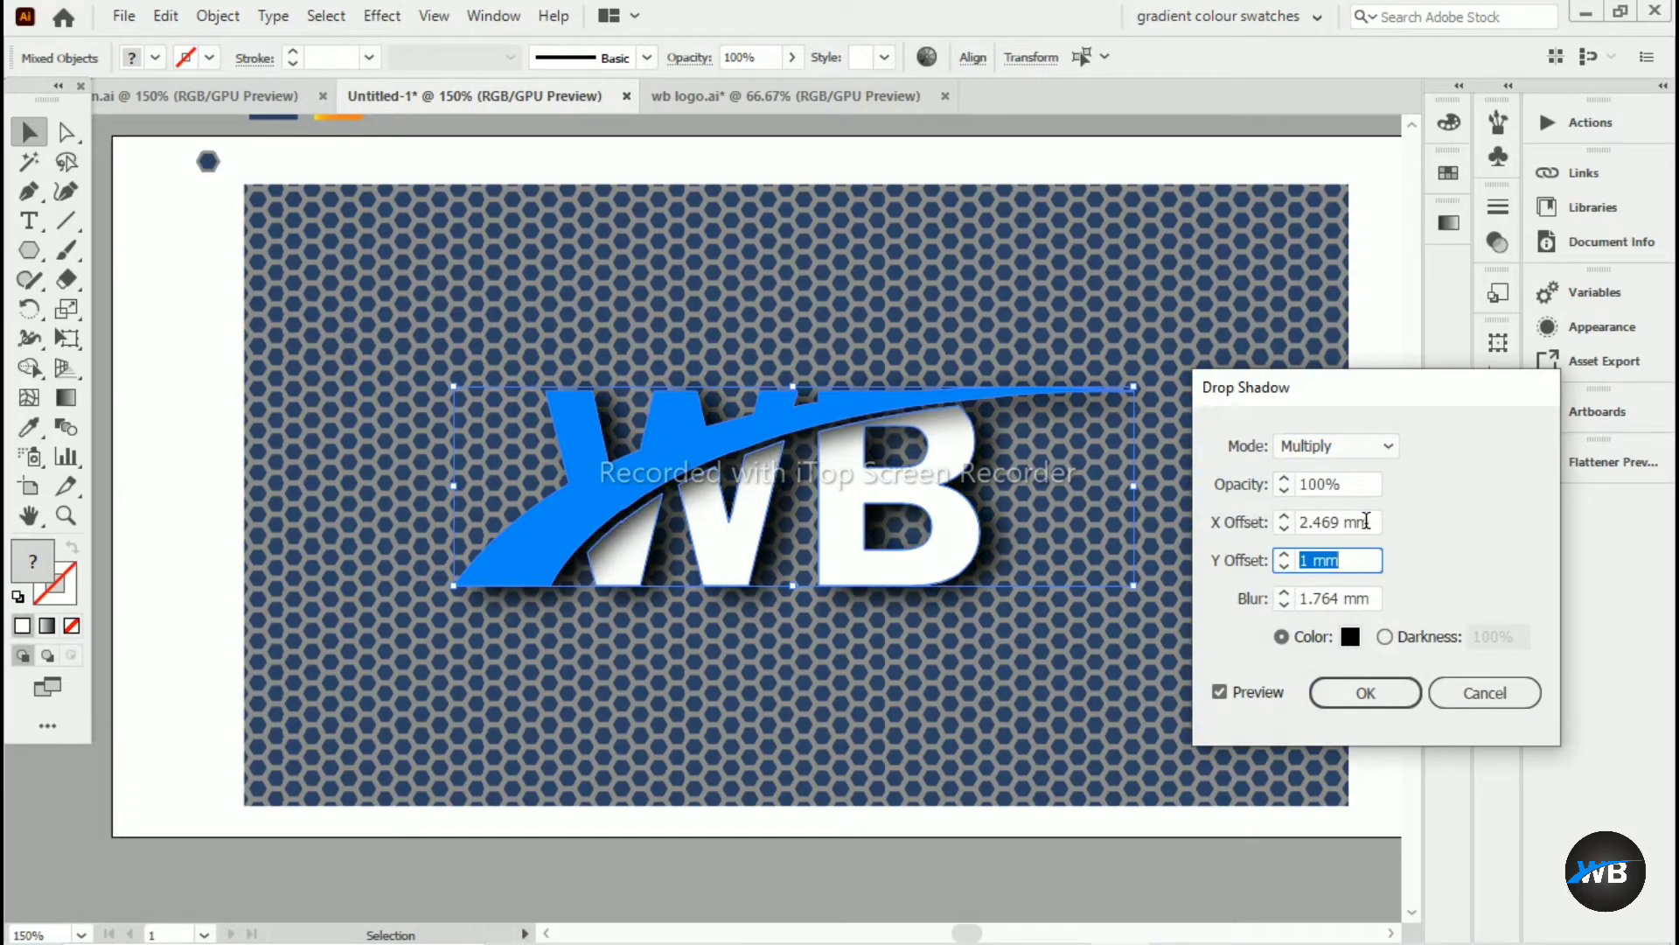
{"action": "scroll", "coordinate": [1366, 521], "scroll_direction": "down", "scroll_amount": 2}
{"action": "scroll", "coordinate": [1368, 599], "scroll_direction": "down", "scroll_amount": 1}
{"action": "left_click", "coordinate": [1347, 689]}
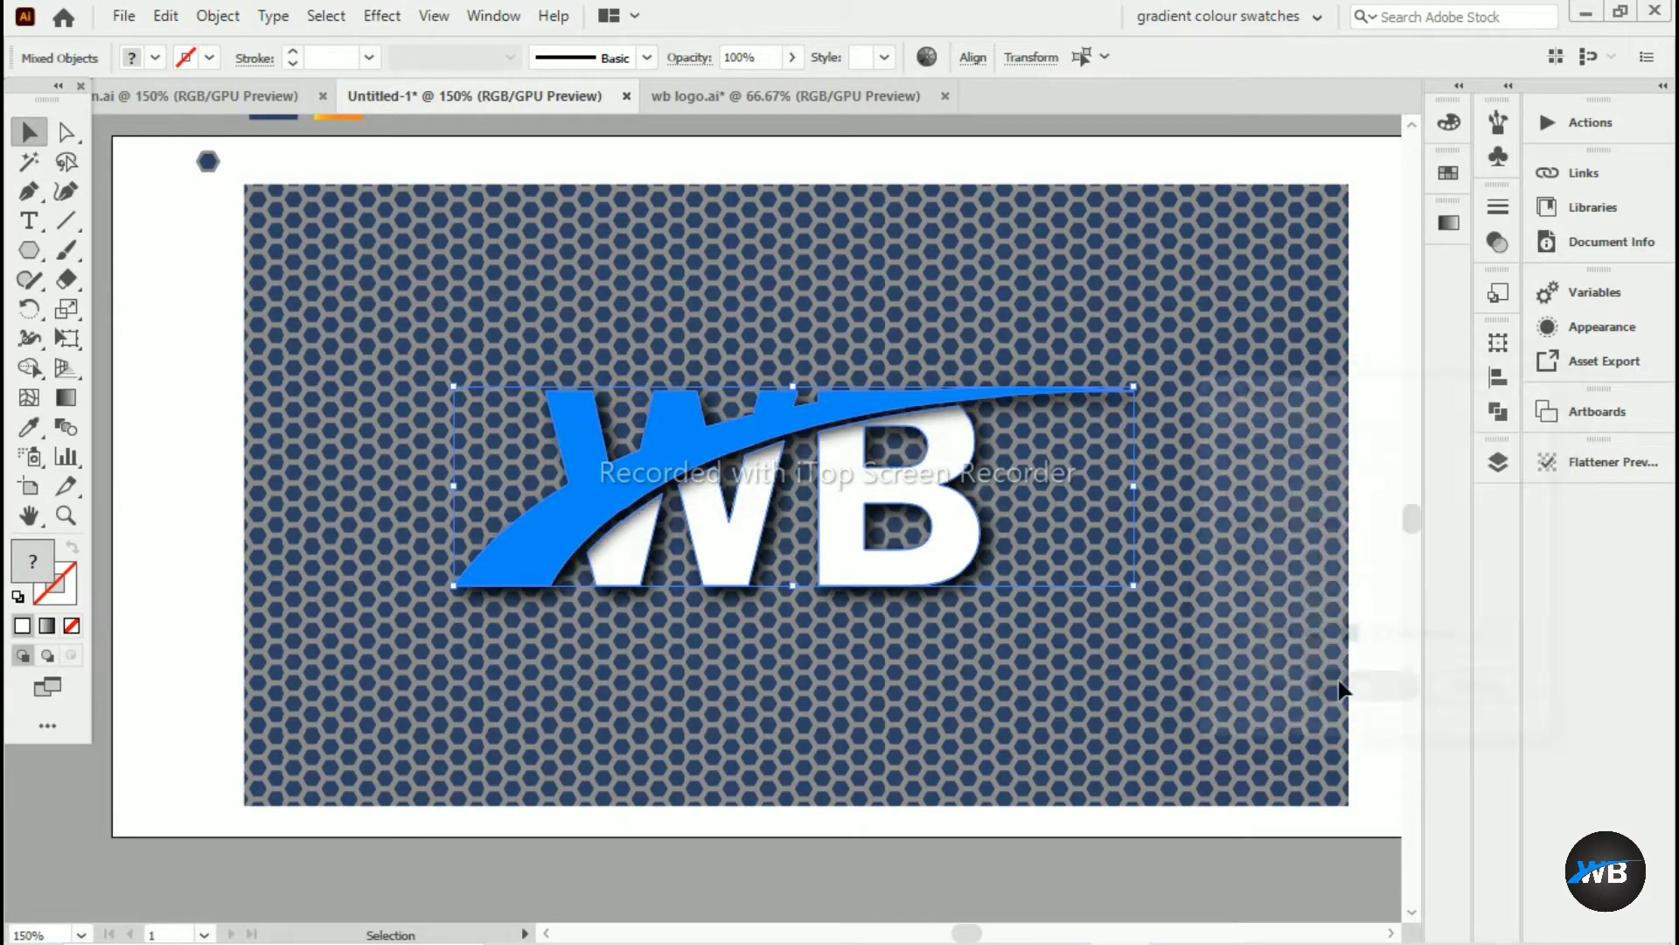
Ungroup the WB logo and select its white lettering on its own
{"action": "left_click", "coordinate": [218, 16]}
{"action": "left_click", "coordinate": [306, 167]}
{"action": "left_click", "coordinate": [721, 329]}
{"action": "left_click", "coordinate": [754, 512]}
{"action": "left_click", "coordinate": [841, 512], "text": "shift"}
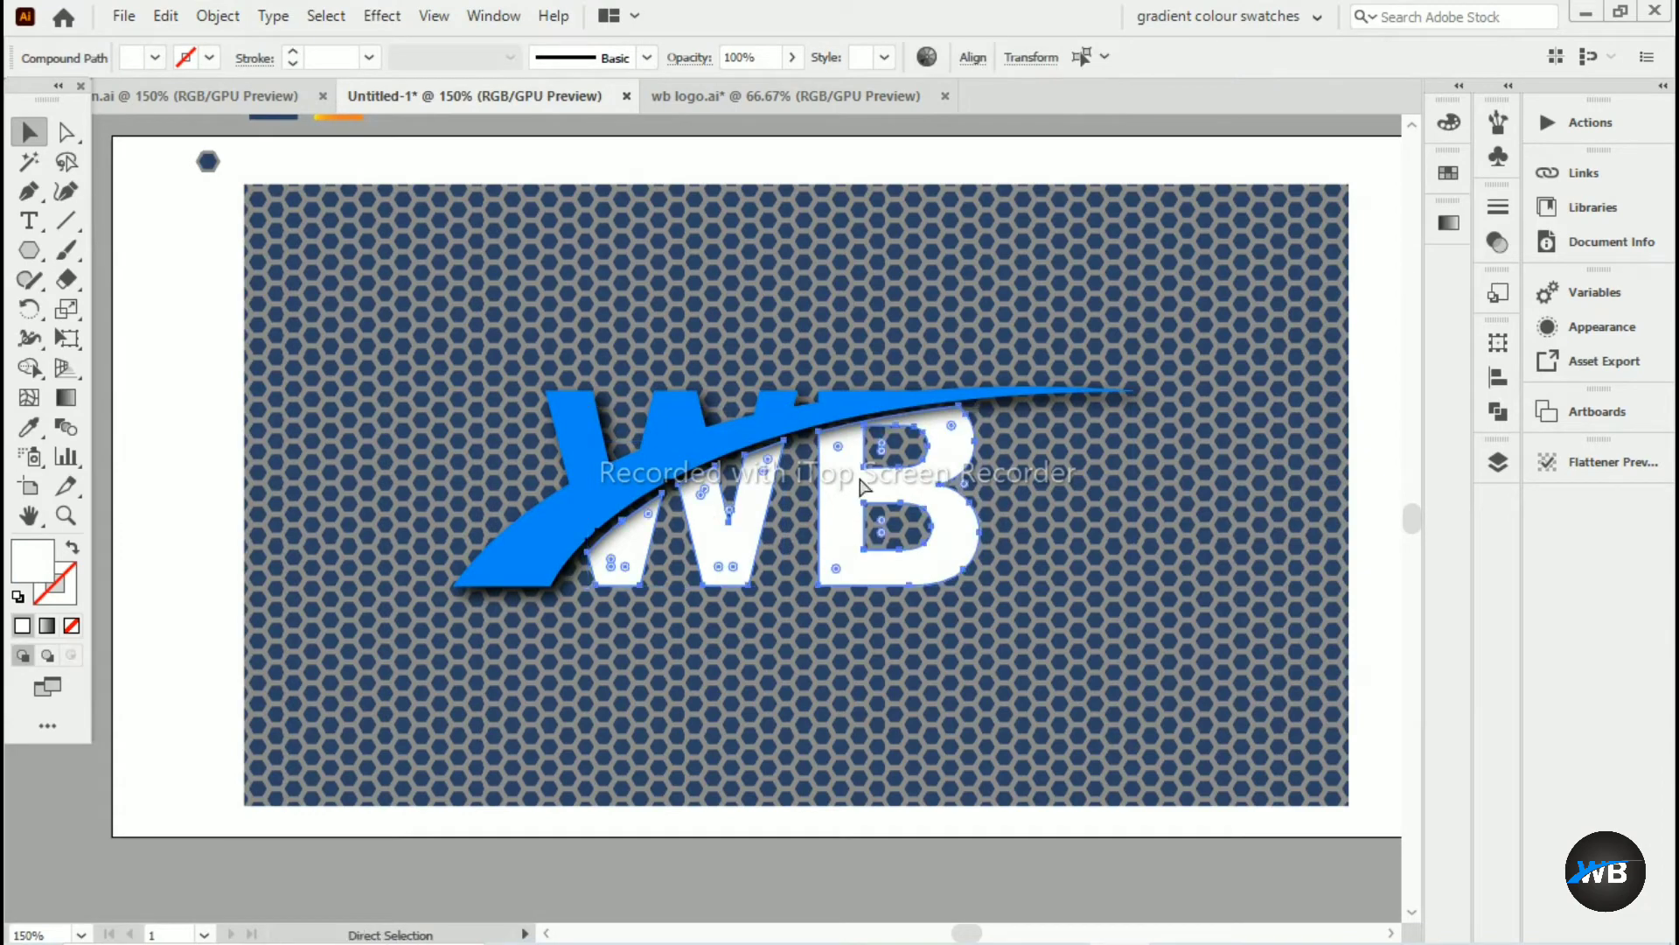
{"action": "key", "text": "ctrl+z"}
Apply the same drop shadow again to the logo's letter parts
{"action": "left_click", "coordinate": [691, 446]}
{"action": "left_click", "coordinate": [752, 498], "text": "shift"}
{"action": "left_click", "coordinate": [843, 512], "text": "shift"}
{"action": "left_click", "coordinate": [381, 16]}
{"action": "left_click", "coordinate": [451, 45]}
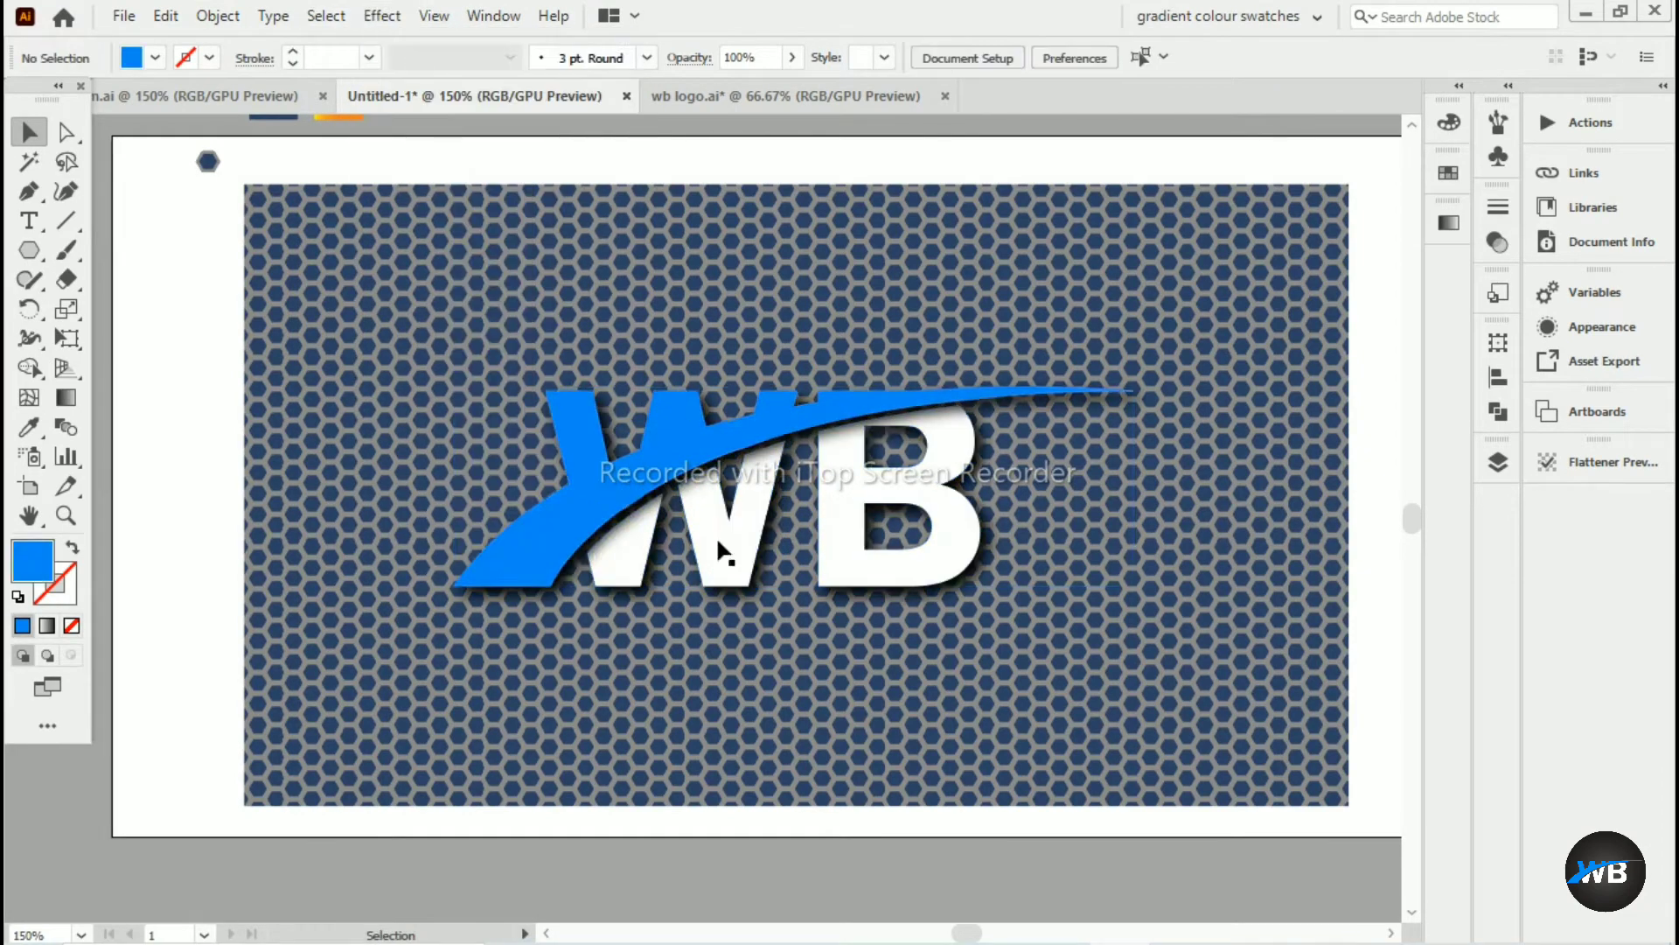
{"action": "scroll", "coordinate": [715, 535], "scroll_direction": "up", "scroll_amount": 2}
{"action": "right_click", "coordinate": [661, 349]}
{"action": "mouse_move", "coordinate": [817, 699]}
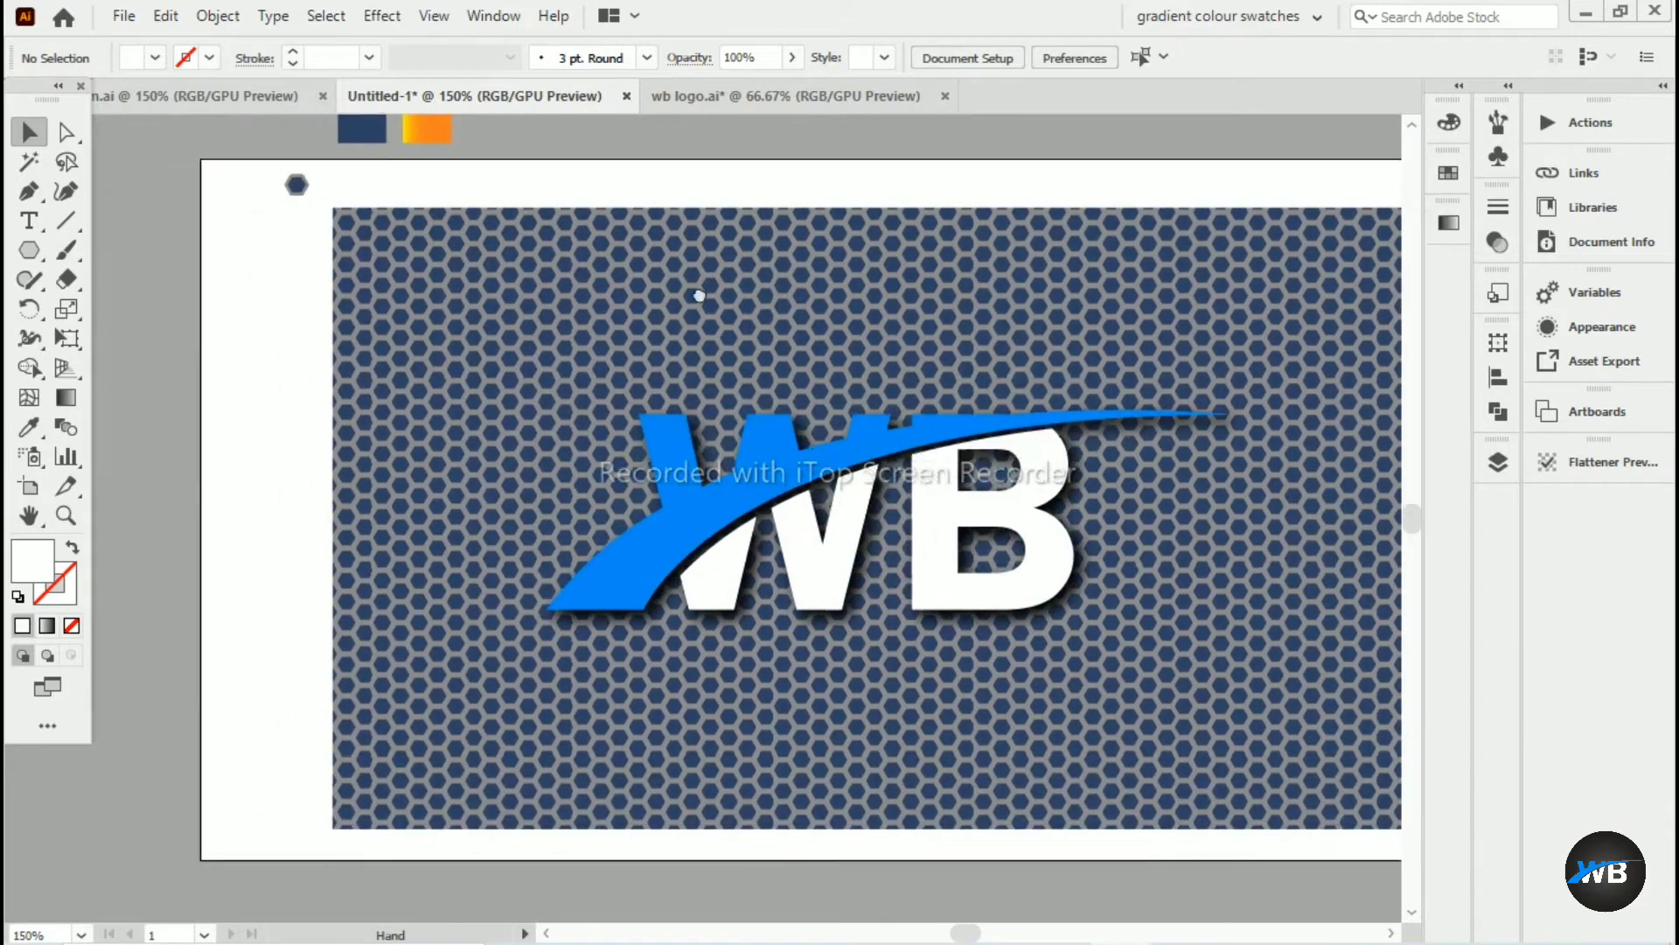
Draw a full-height rectangle over the left part of the pattern and fill it with light grey #aaa5a5
{"action": "left_click_drag", "start_coordinate": [699, 295], "coordinate": [699, 329]}
{"action": "left_click", "coordinate": [47, 250]}
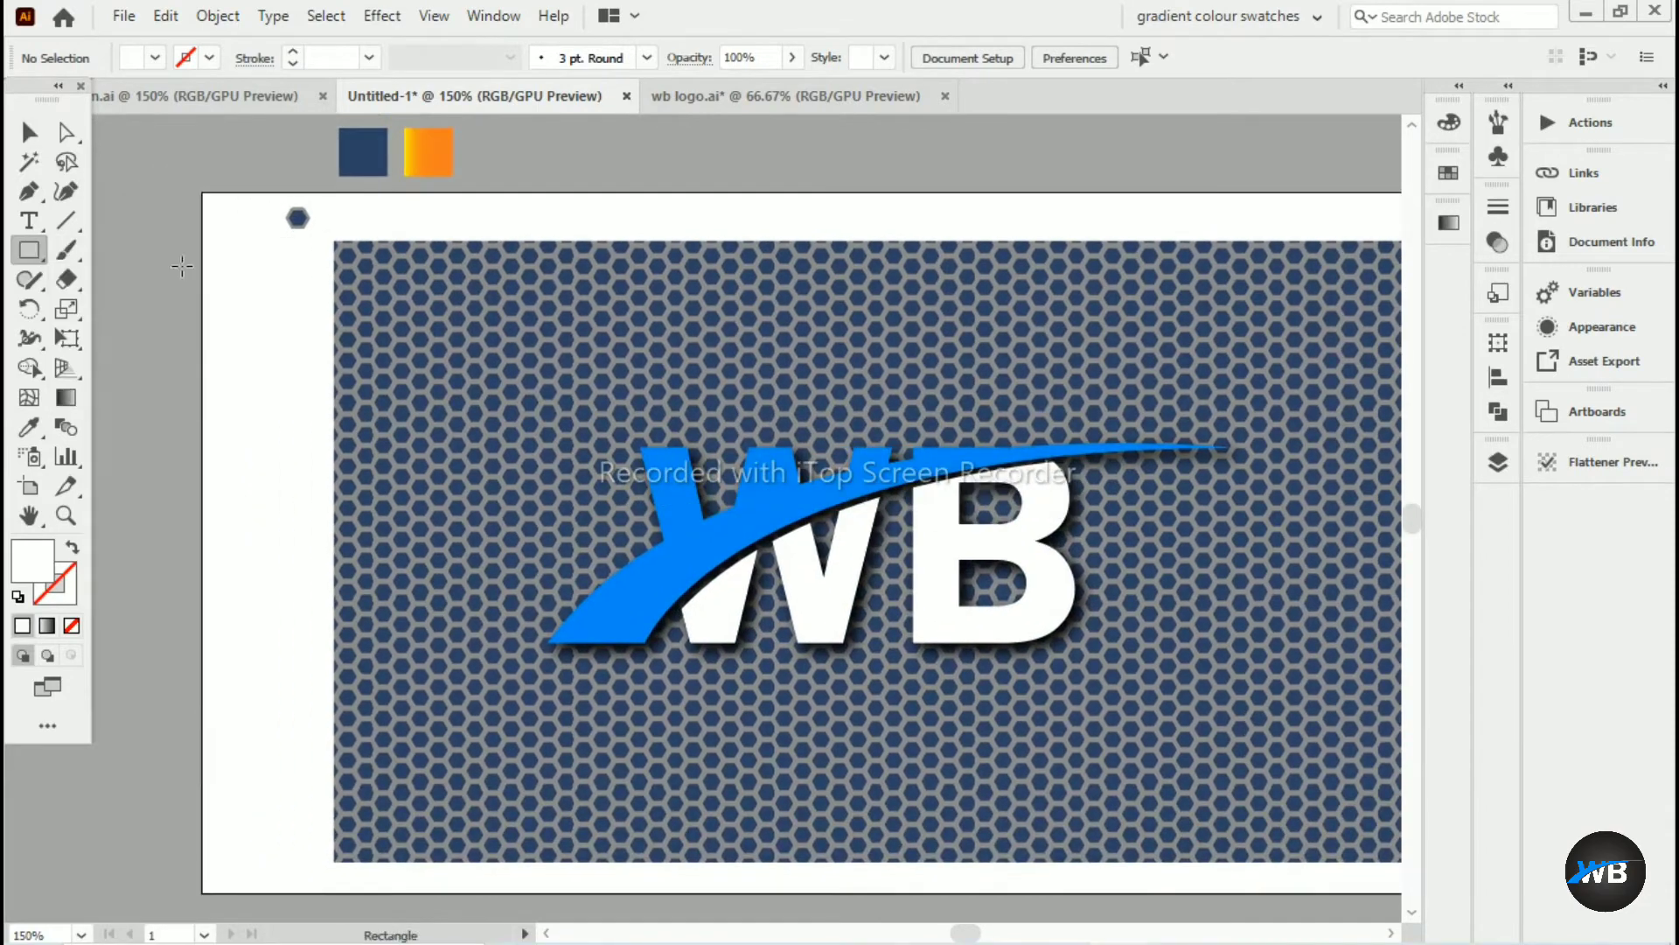
{"action": "left_click_drag", "start_coordinate": [182, 266], "coordinate": [159, 199]}
{"action": "mouse_move", "coordinate": [310, 174]}
{"action": "left_mouse_down"}
{"action": "mouse_move", "coordinate": [520, 779]}
{"action": "mouse_move", "coordinate": [588, 796]}
{"action": "left_mouse_up"}
{"action": "left_click_drag", "start_coordinate": [382, 333], "coordinate": [390, 504]}
{"action": "double_click", "coordinate": [33, 567]}
{"action": "left_click", "coordinate": [479, 422]}
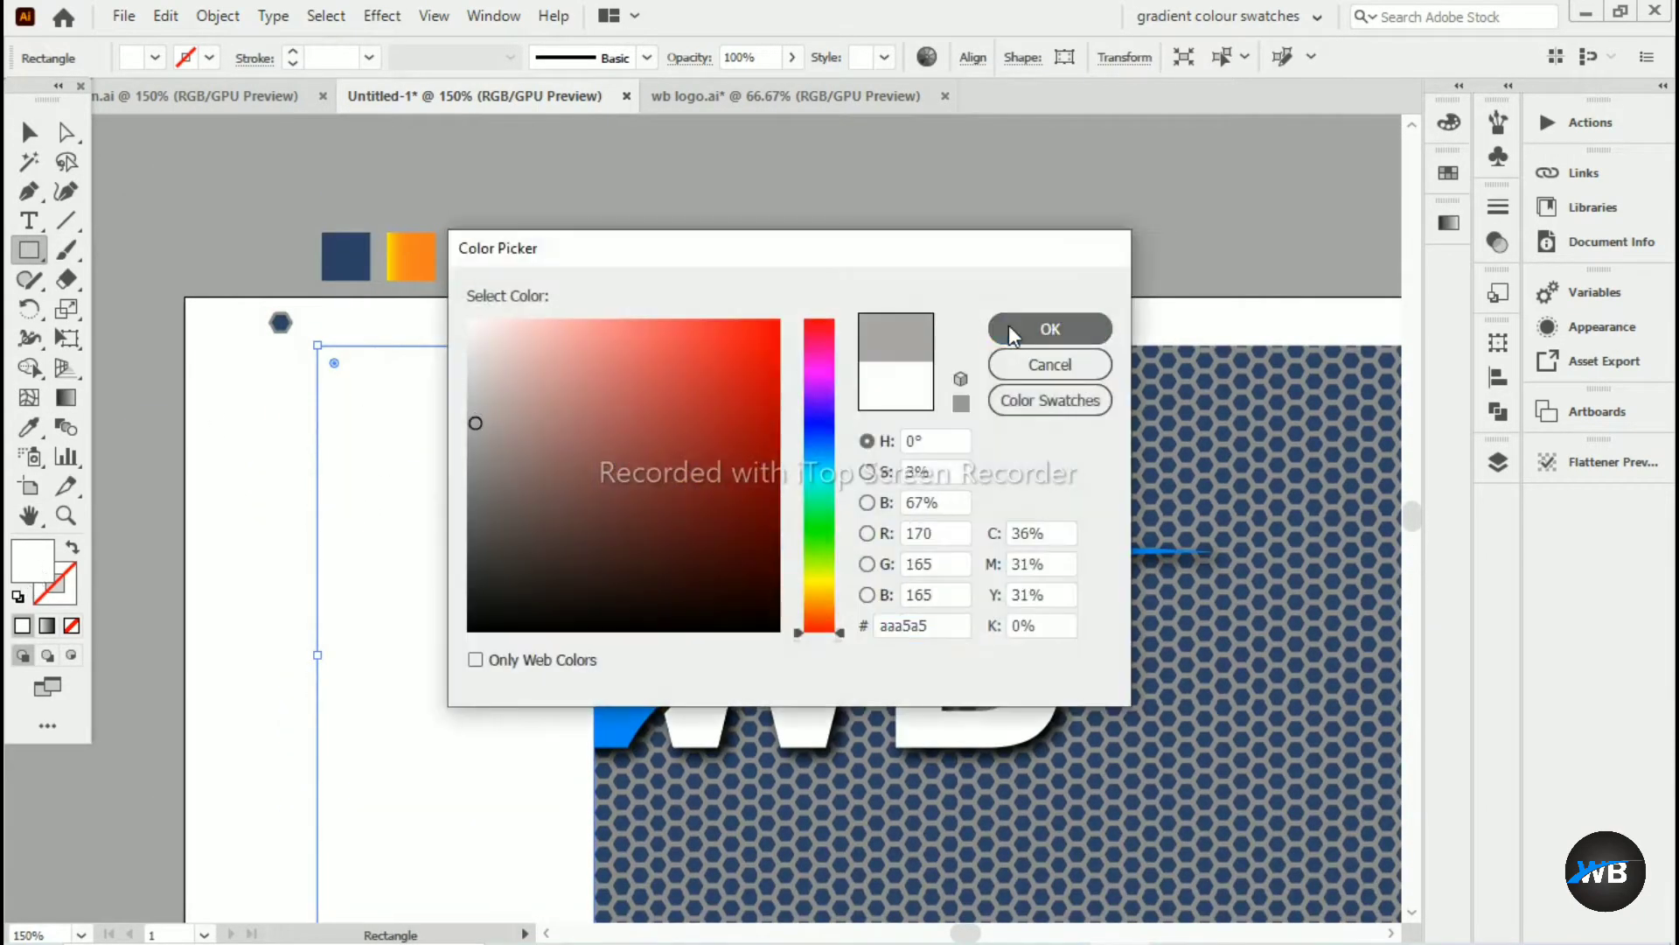
{"action": "left_click", "coordinate": [1012, 334]}
Slant the grey rectangle's right edge by moving its upper-right corner inward and its lower-right corner outward
{"action": "left_click_drag", "start_coordinate": [726, 348], "coordinate": [717, 267]}
{"action": "key", "text": "v"}
{"action": "left_click", "coordinate": [77, 139]}
{"action": "left_click_drag", "start_coordinate": [585, 264], "coordinate": [439, 264]}
{"action": "left_click_drag", "start_coordinate": [457, 446], "coordinate": [441, 367]}
{"action": "left_click_drag", "start_coordinate": [569, 805], "coordinate": [638, 805]}
{"action": "mouse_move", "coordinate": [542, 641]}
{"action": "left_mouse_down"}
{"action": "mouse_move", "coordinate": [563, 720]}
{"action": "mouse_move", "coordinate": [533, 673]}
{"action": "left_mouse_up"}
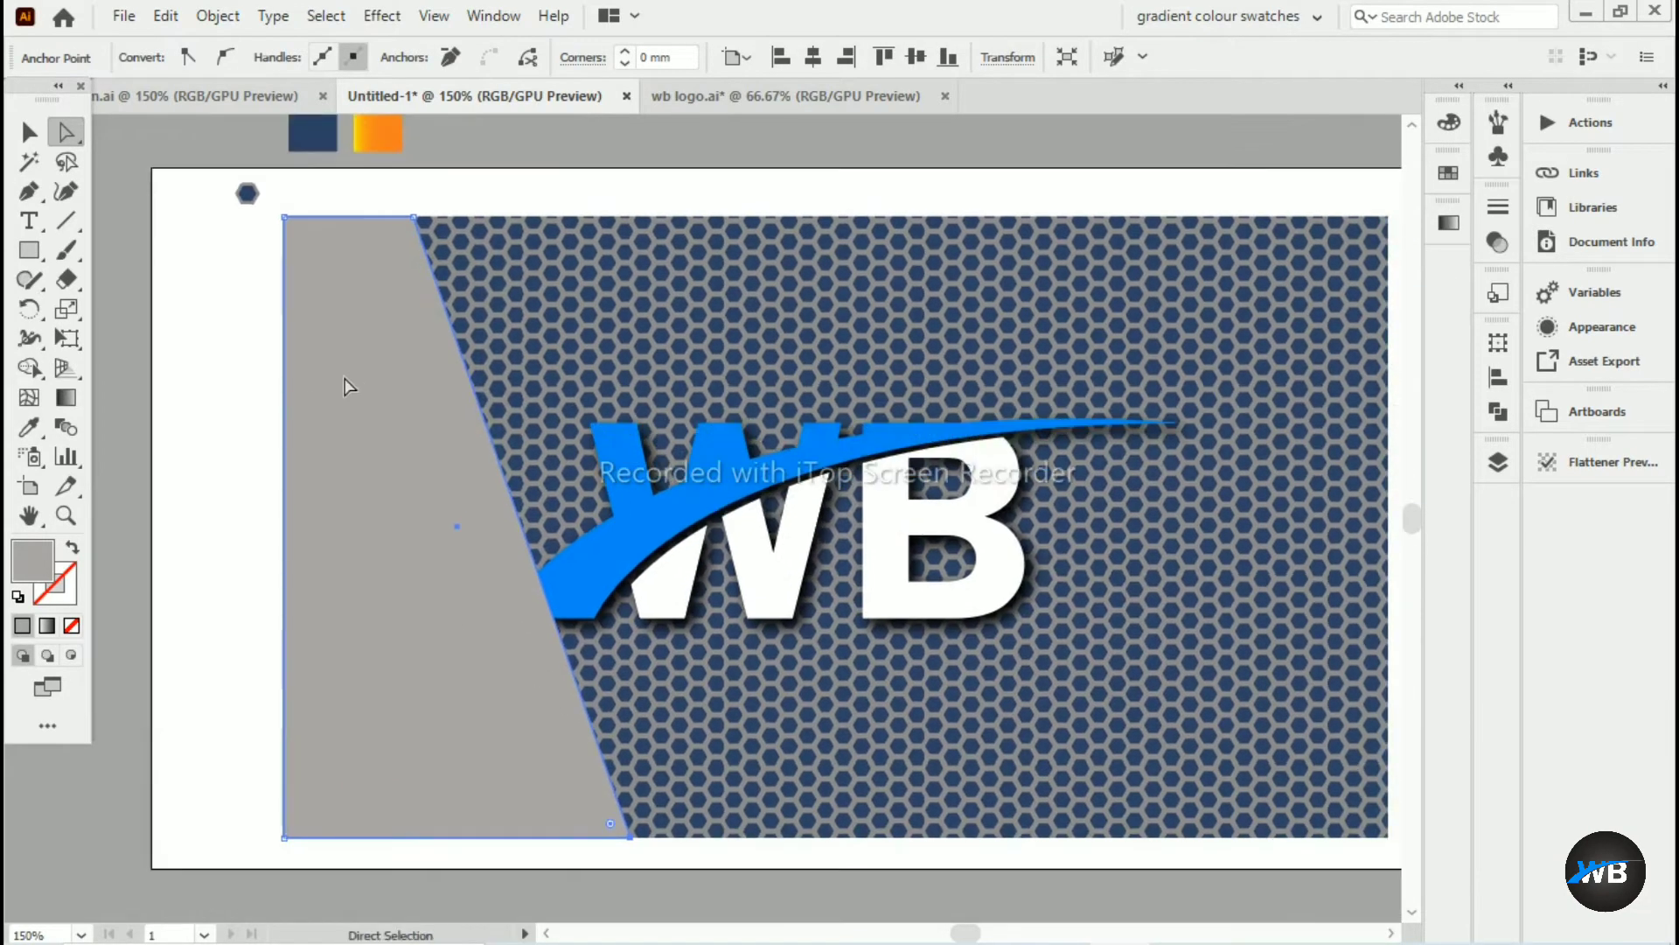
Scale the WB logo down slightly about its centre
{"action": "key", "text": "v"}
{"action": "left_click", "coordinate": [962, 556]}
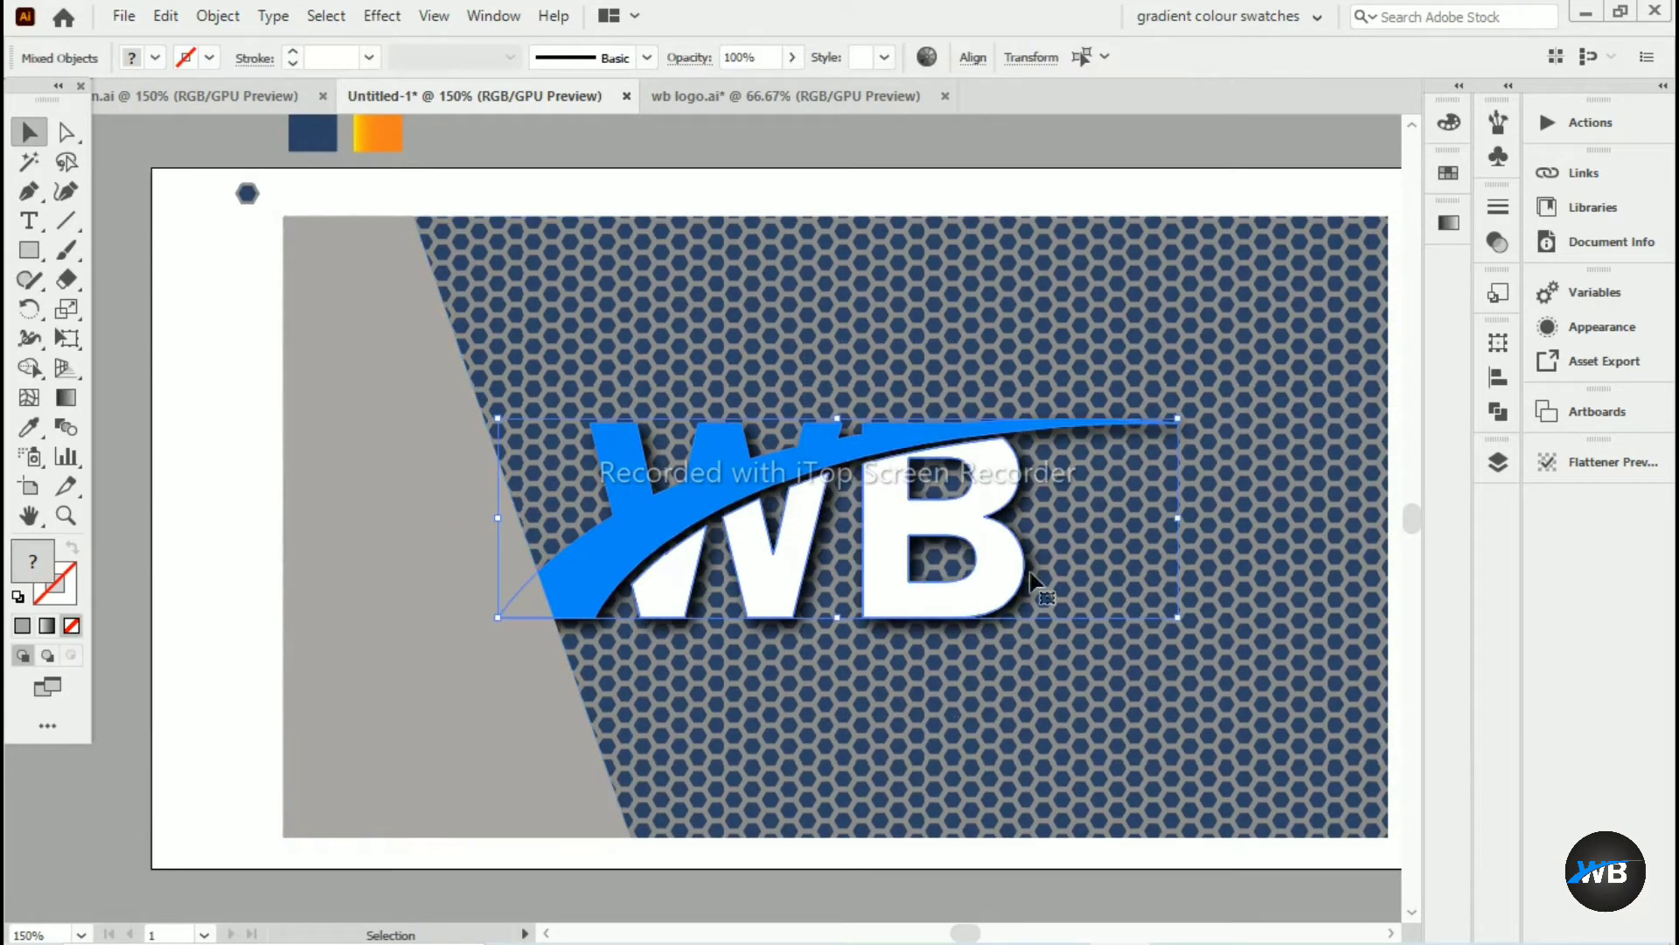
{"action": "left_click_drag", "start_coordinate": [1176, 615], "coordinate": [1142, 607]}
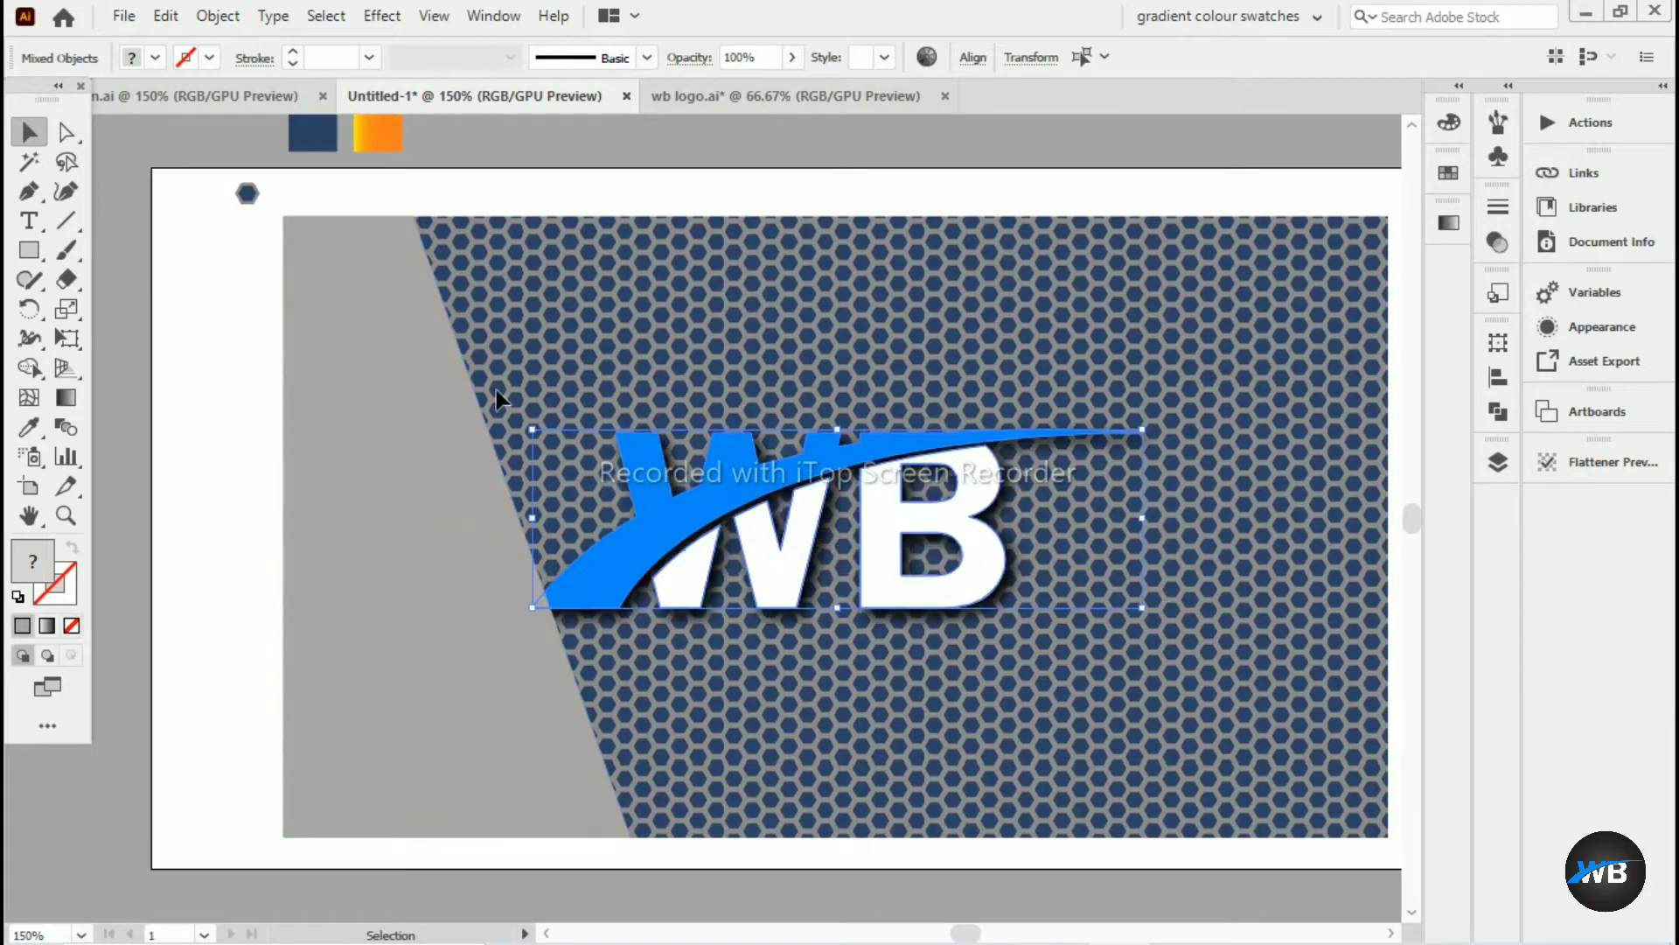
Duplicate the slanted grey panel and place the copy slightly further right, in front of the WB logo
{"action": "left_click_drag", "start_coordinate": [423, 403], "coordinate": [470, 413]}
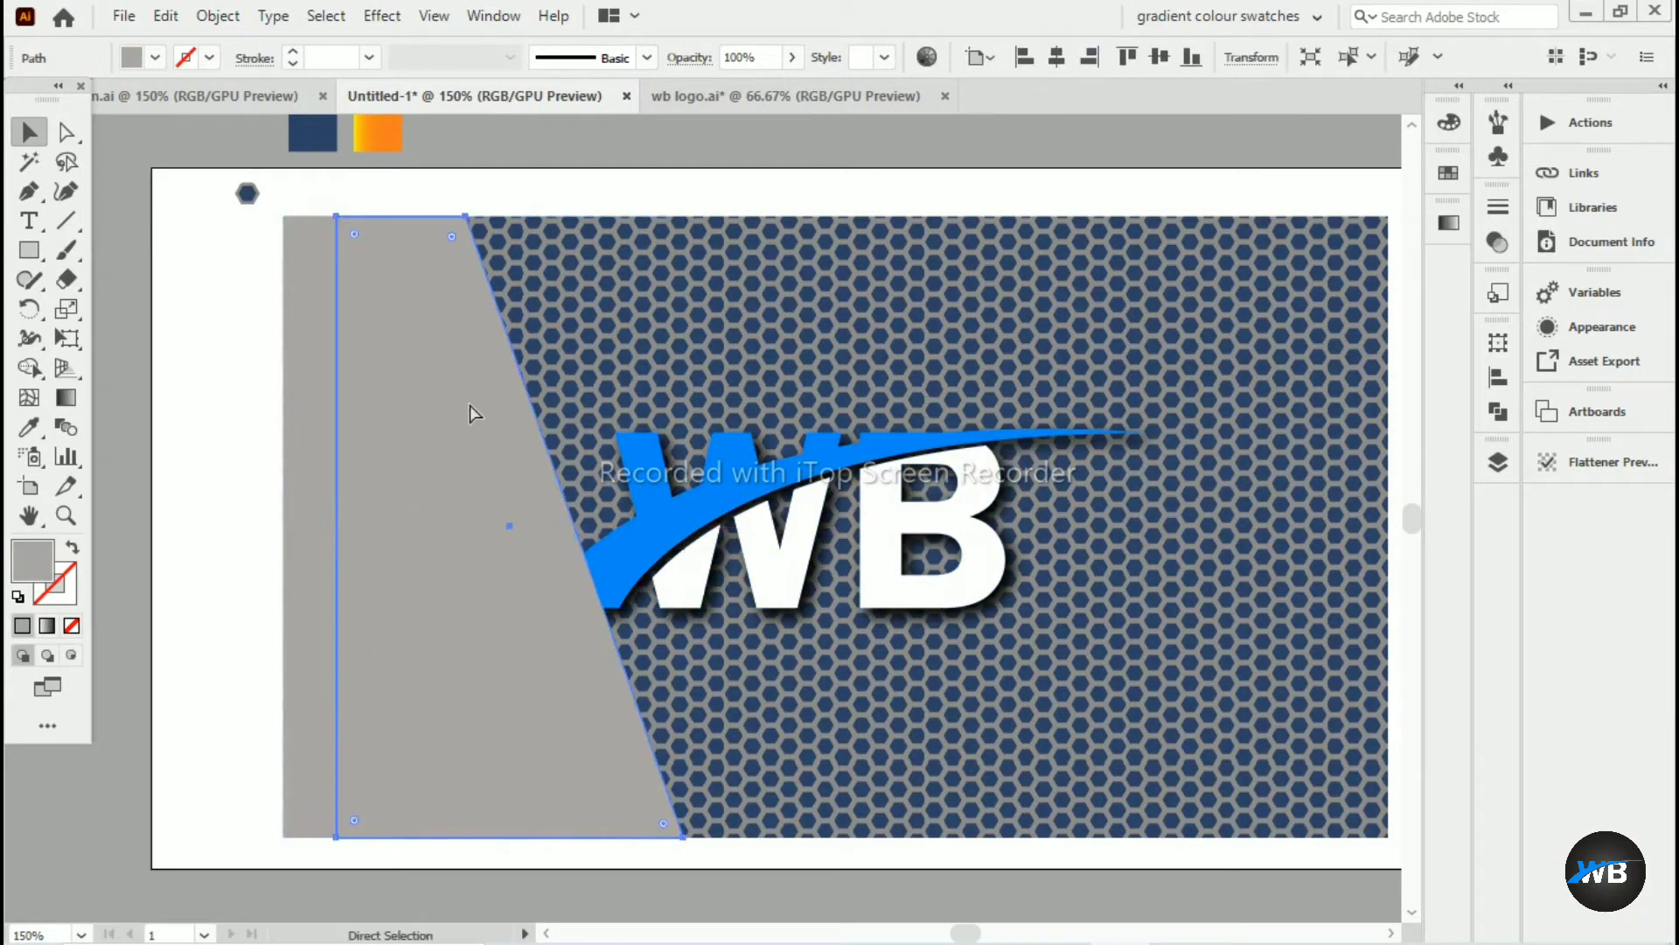
{"action": "key", "text": "ctrl+z"}
{"action": "left_click", "coordinate": [216, 16]}
{"action": "left_click", "coordinate": [205, 134]}
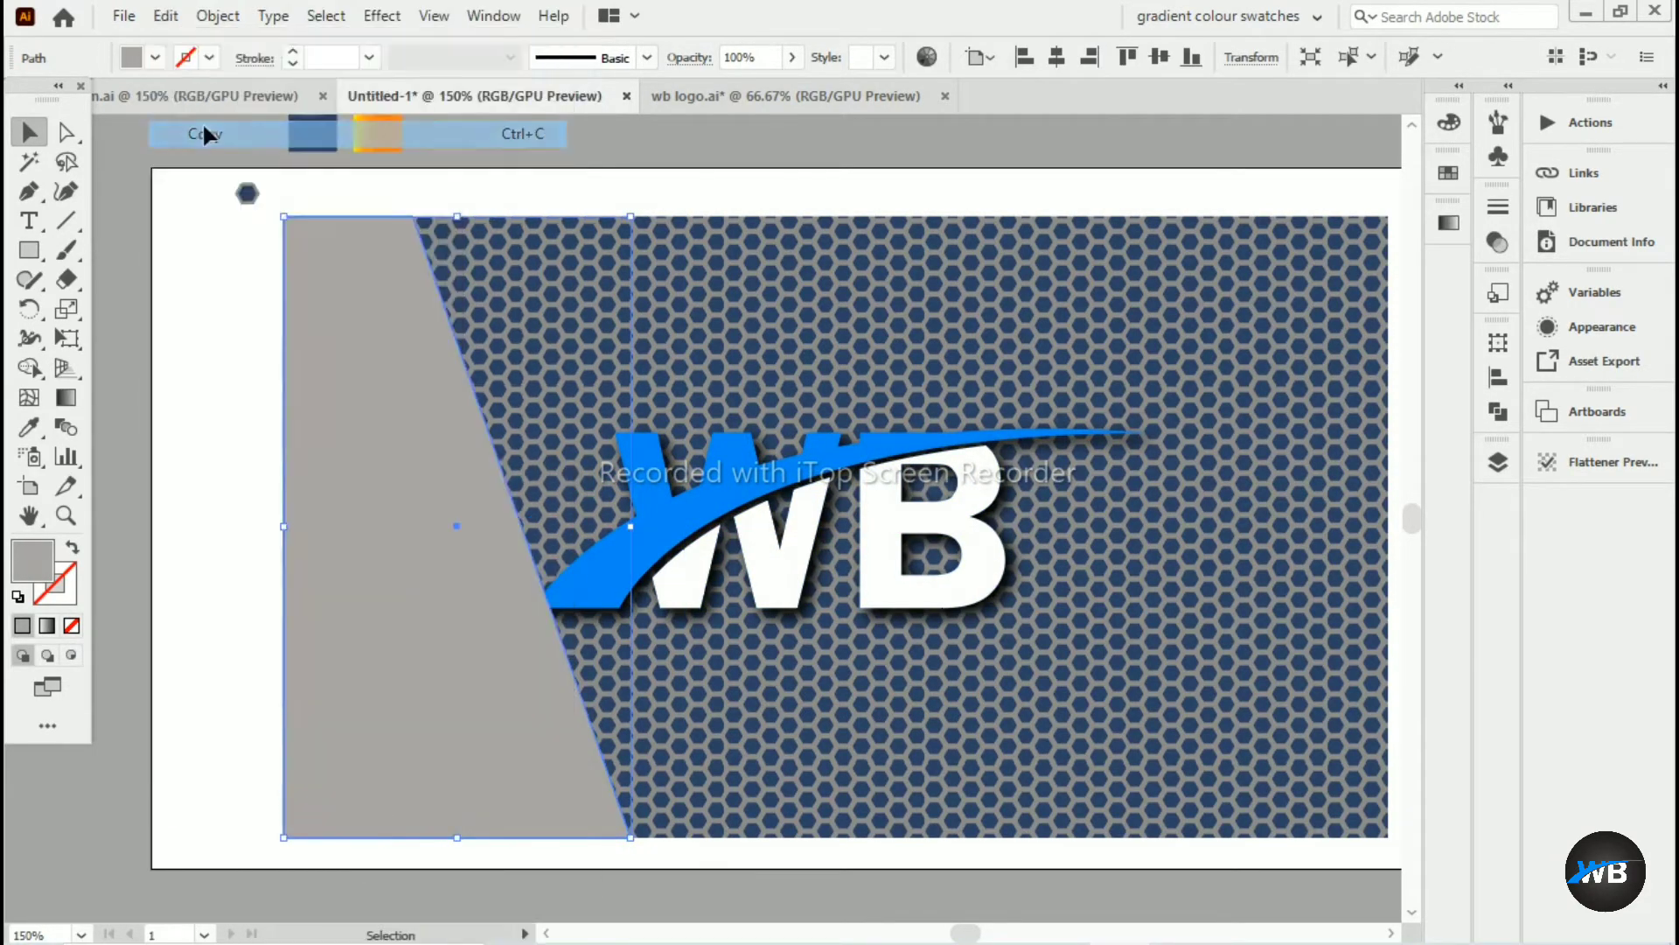
{"action": "left_click_drag", "start_coordinate": [417, 473], "coordinate": [310, 434]}
{"action": "key", "text": "ctrl+z"}
{"action": "left_click", "coordinate": [827, 350]}
{"action": "key", "text": "space"}
{"action": "left_click_drag", "start_coordinate": [827, 350], "coordinate": [665, 327]}
{"action": "left_click", "coordinate": [660, 189]}
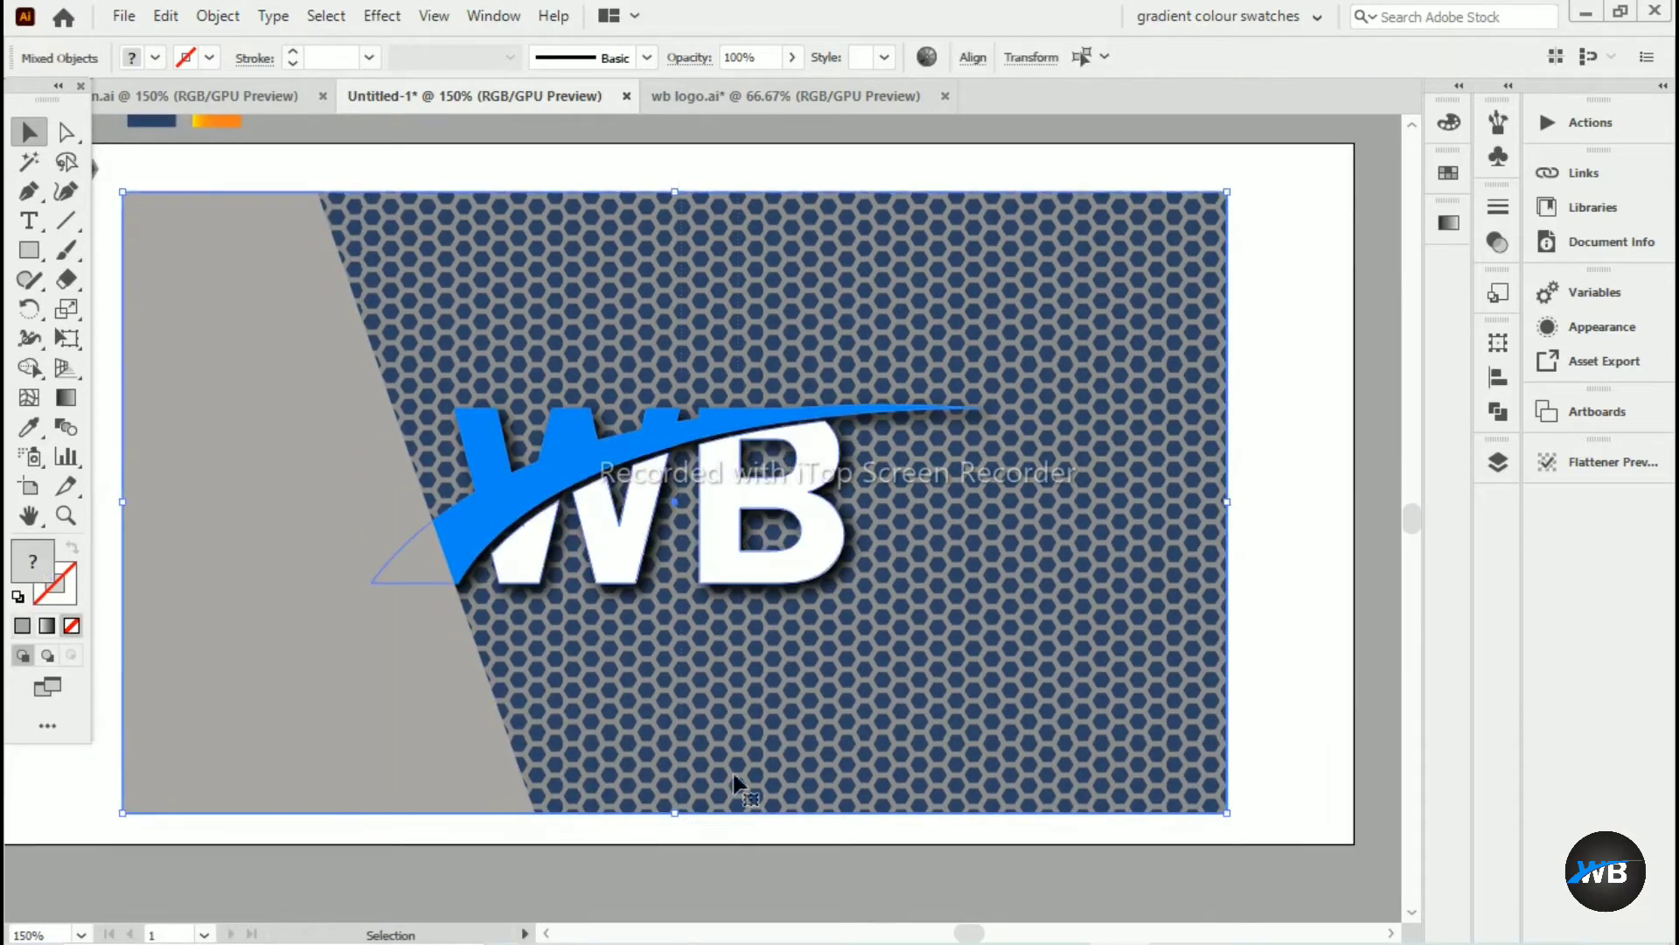
{"action": "left_click", "coordinate": [587, 145]}
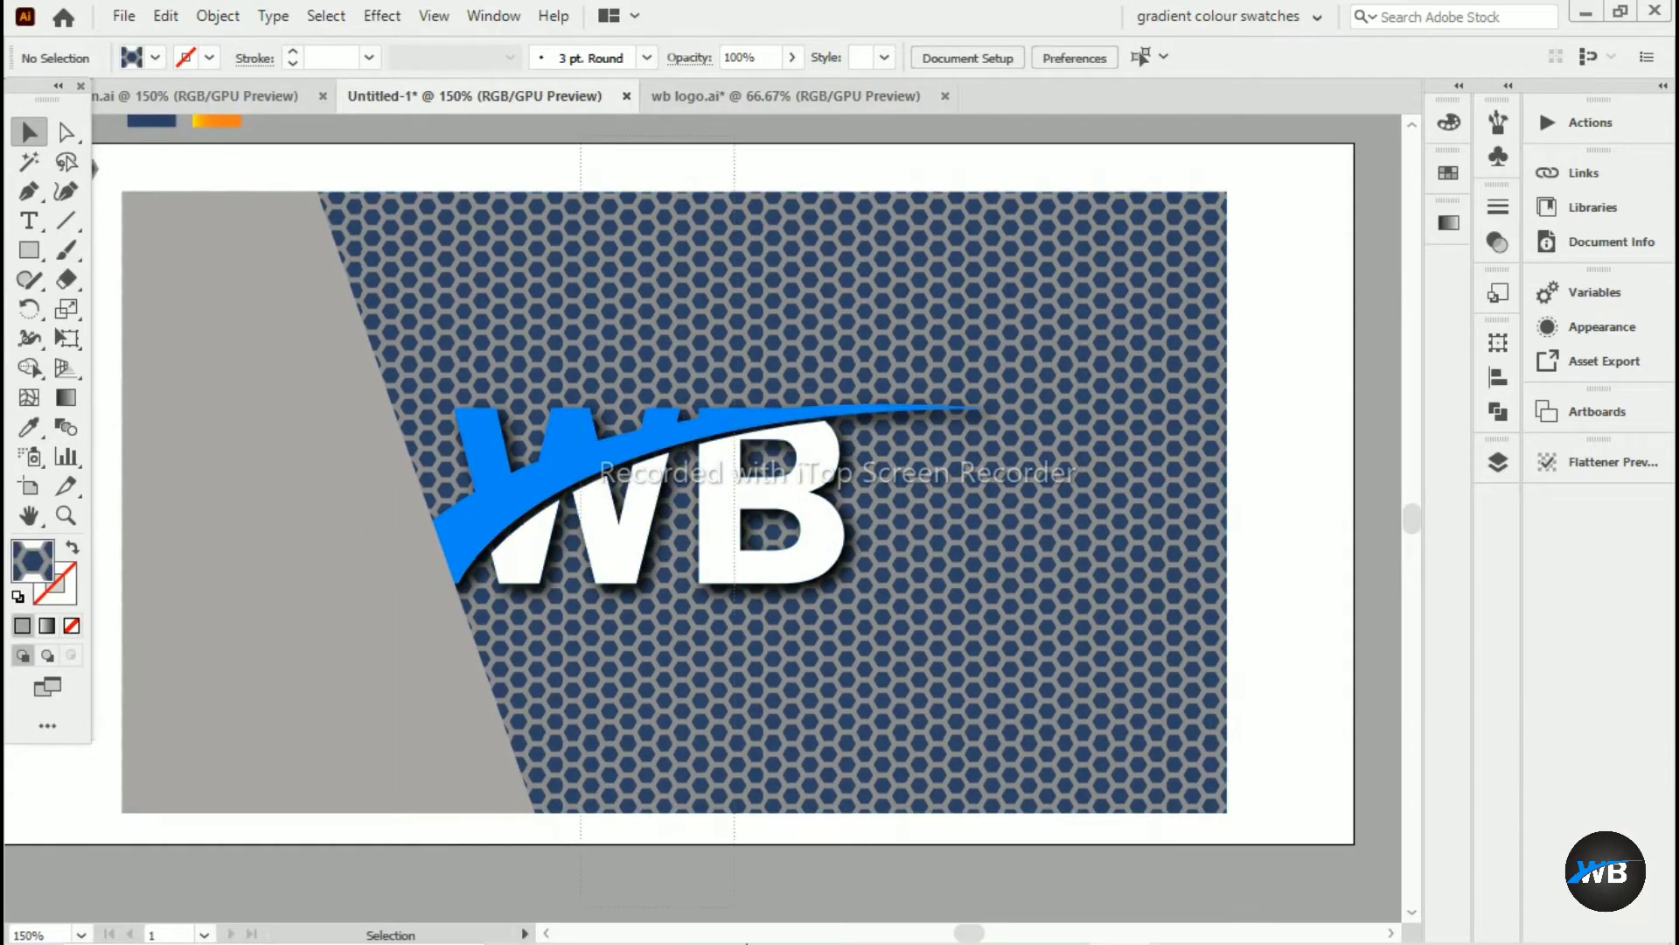
{"action": "key", "text": "ctrl+a"}
{"action": "scroll", "coordinate": [787, 420], "scroll_direction": "down", "scroll_amount": 1}
{"action": "left_click", "coordinate": [973, 57]}
{"action": "left_click", "coordinate": [912, 831]}
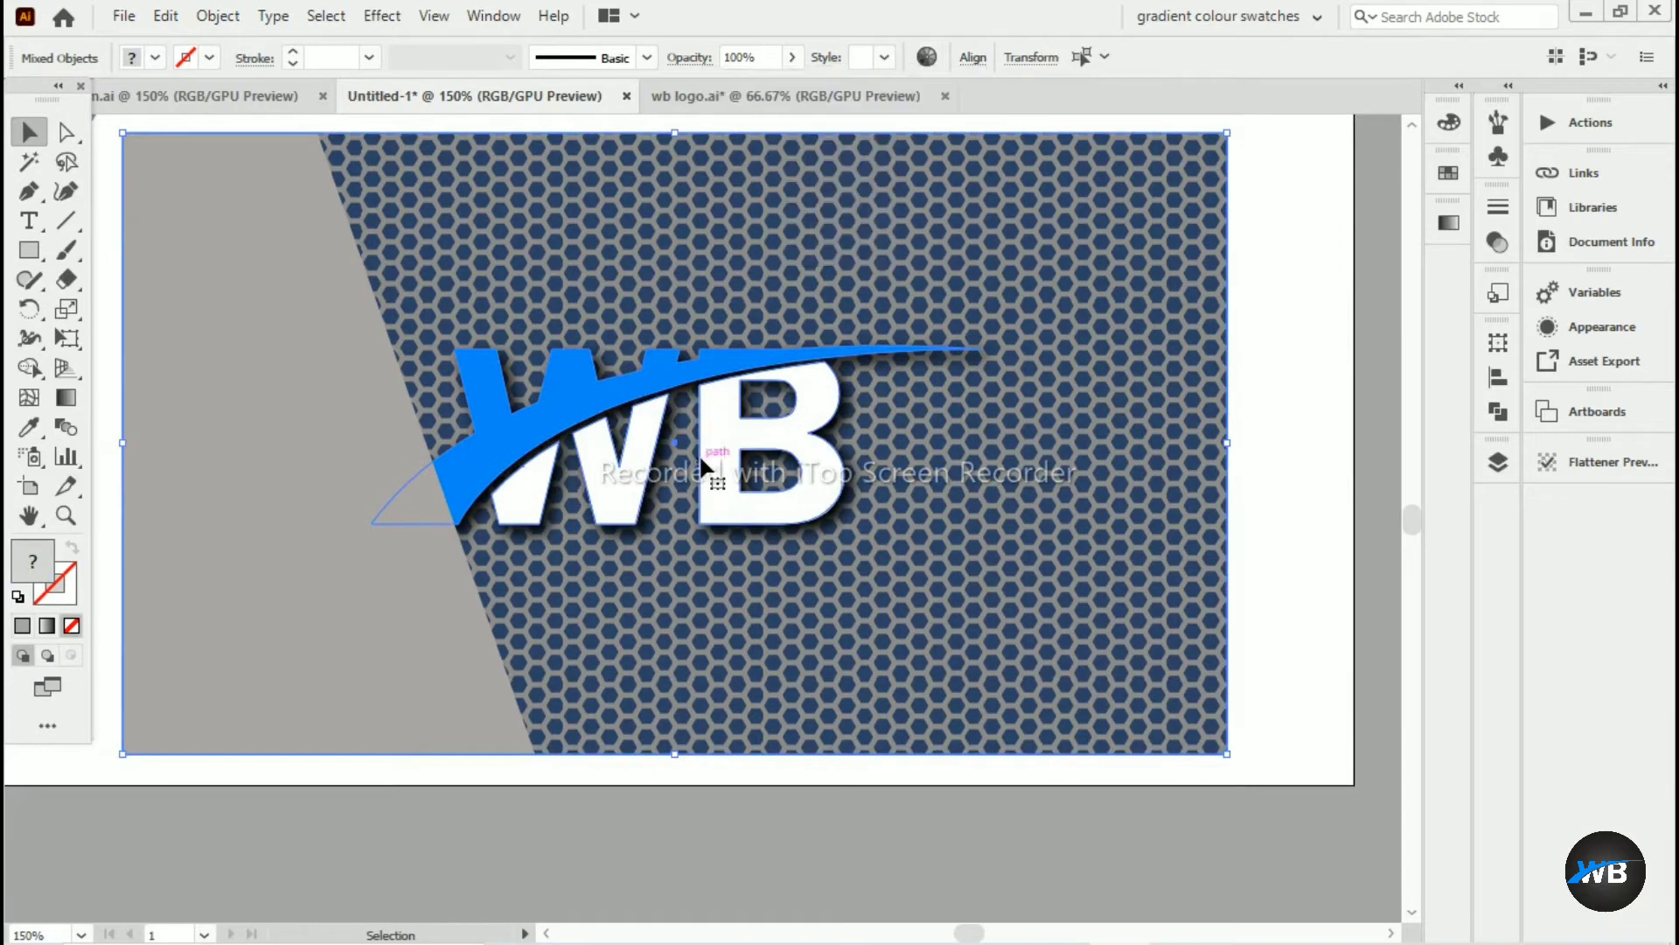
Group all parts of the WB logo into one object
{"action": "left_click", "coordinate": [706, 467]}
{"action": "left_click", "coordinate": [741, 775]}
{"action": "left_click", "coordinate": [770, 441]}
{"action": "left_click", "coordinate": [743, 359], "text": "shift"}
{"action": "key", "text": "ctrl+g"}
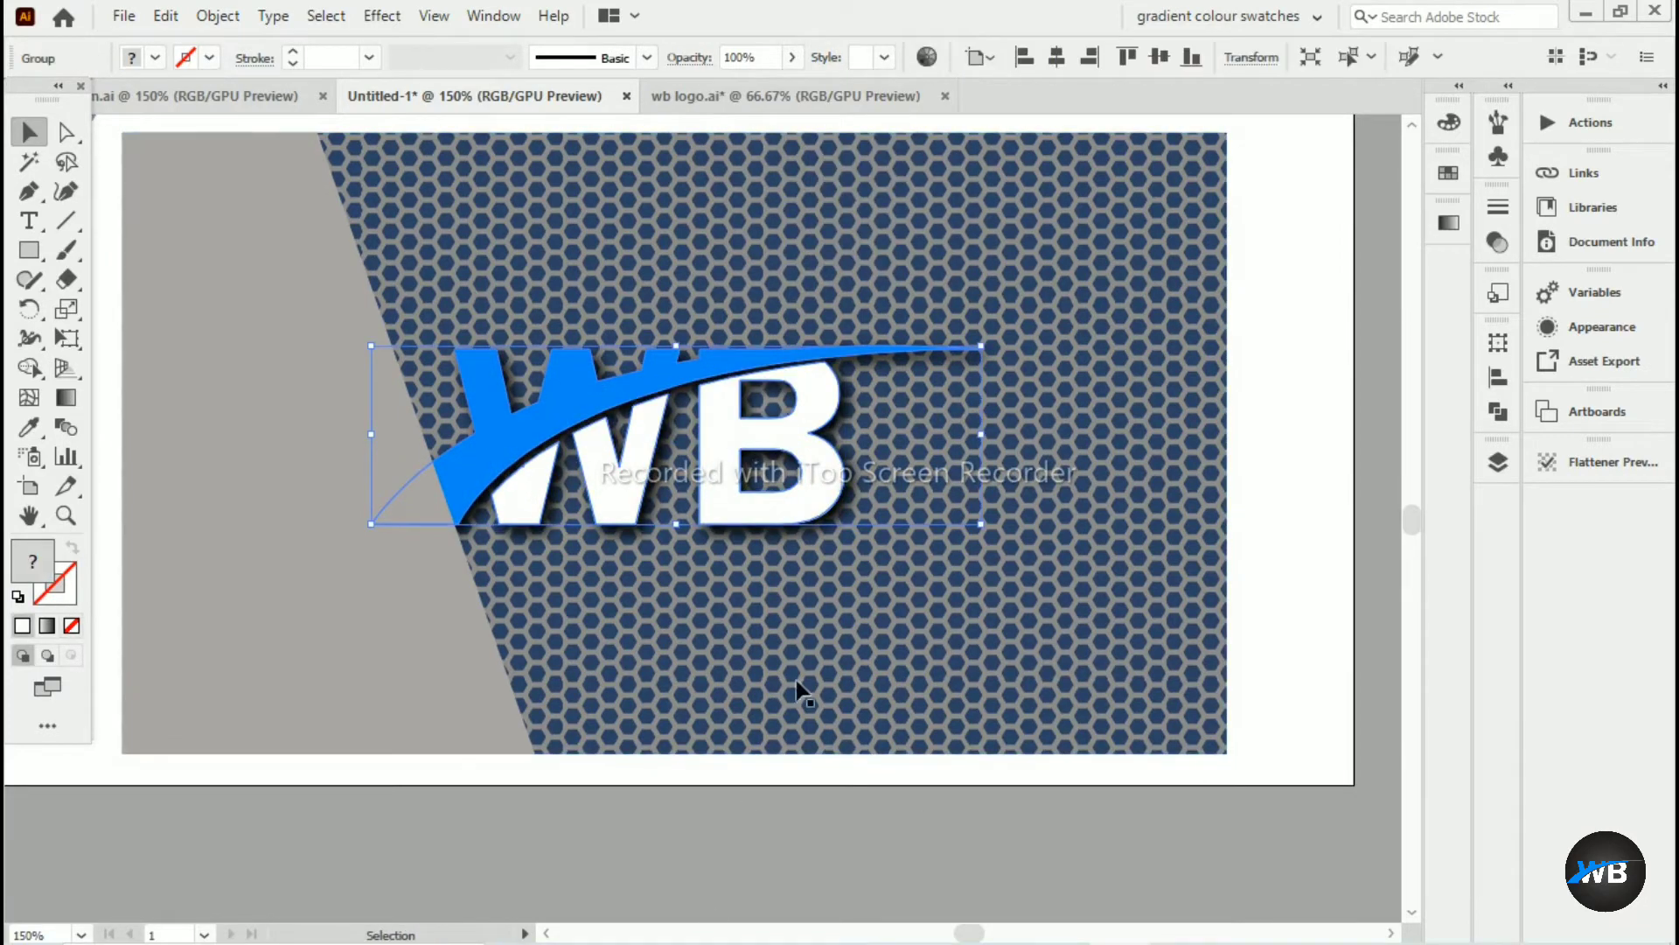
Try to align the logo, panels and pattern background to their common vertical centre
{"action": "left_click", "coordinate": [707, 344], "text": "shift"}
{"action": "left_click", "coordinate": [972, 57]}
{"action": "left_click", "coordinate": [914, 128]}
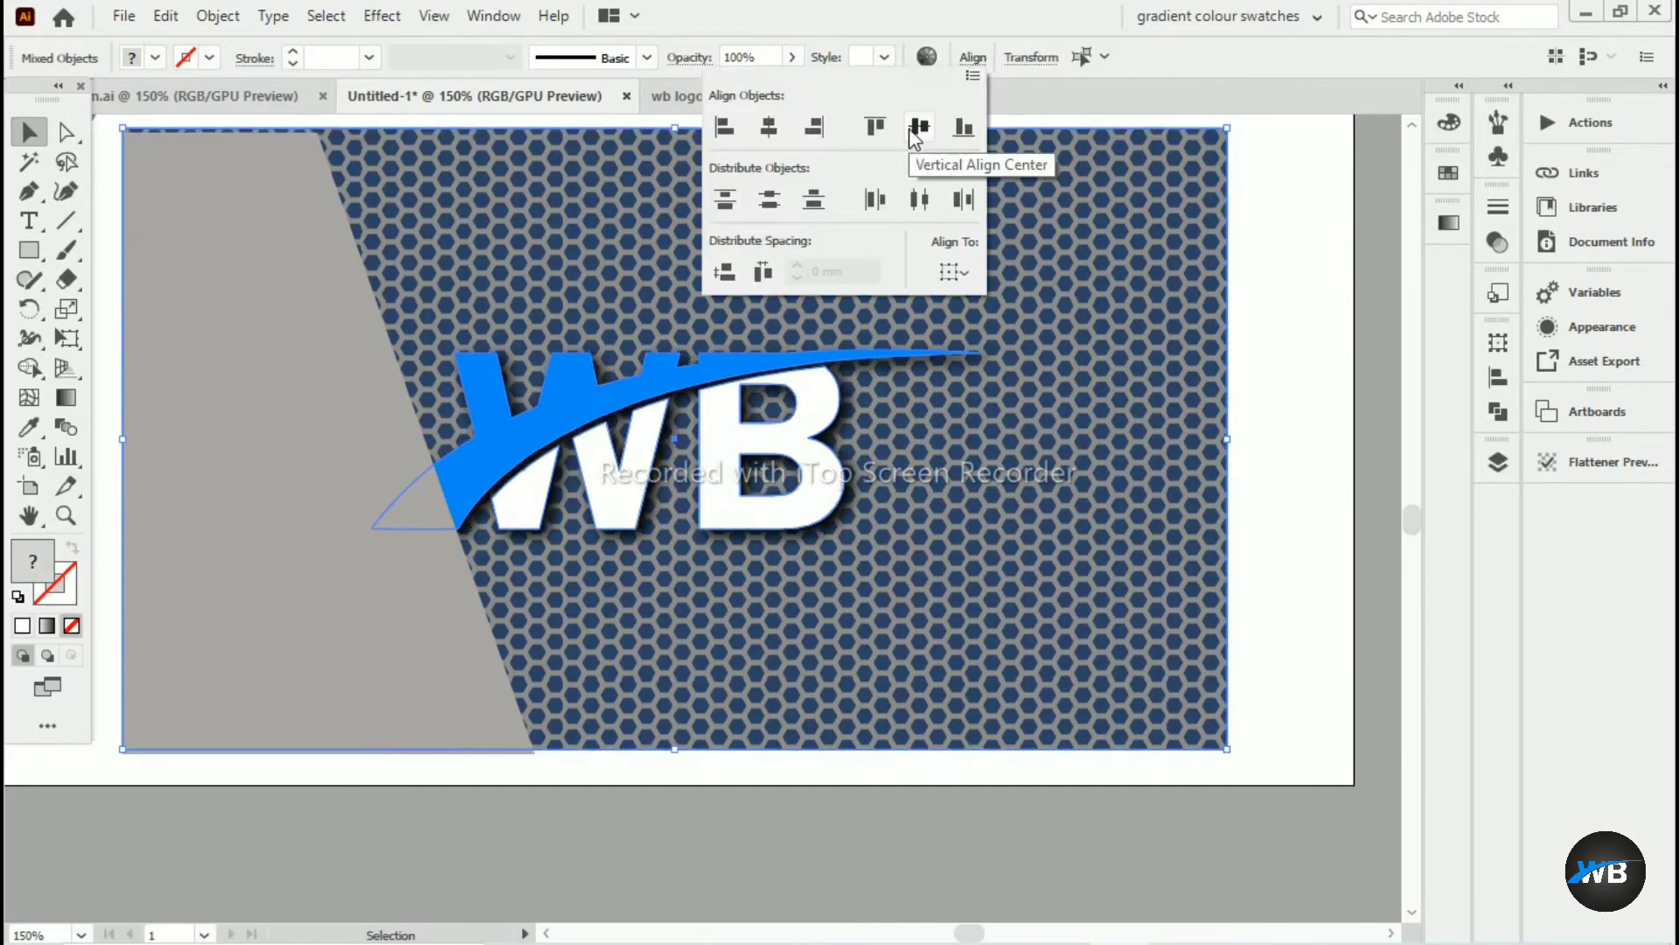
{"action": "key", "text": "ctrl+z"}
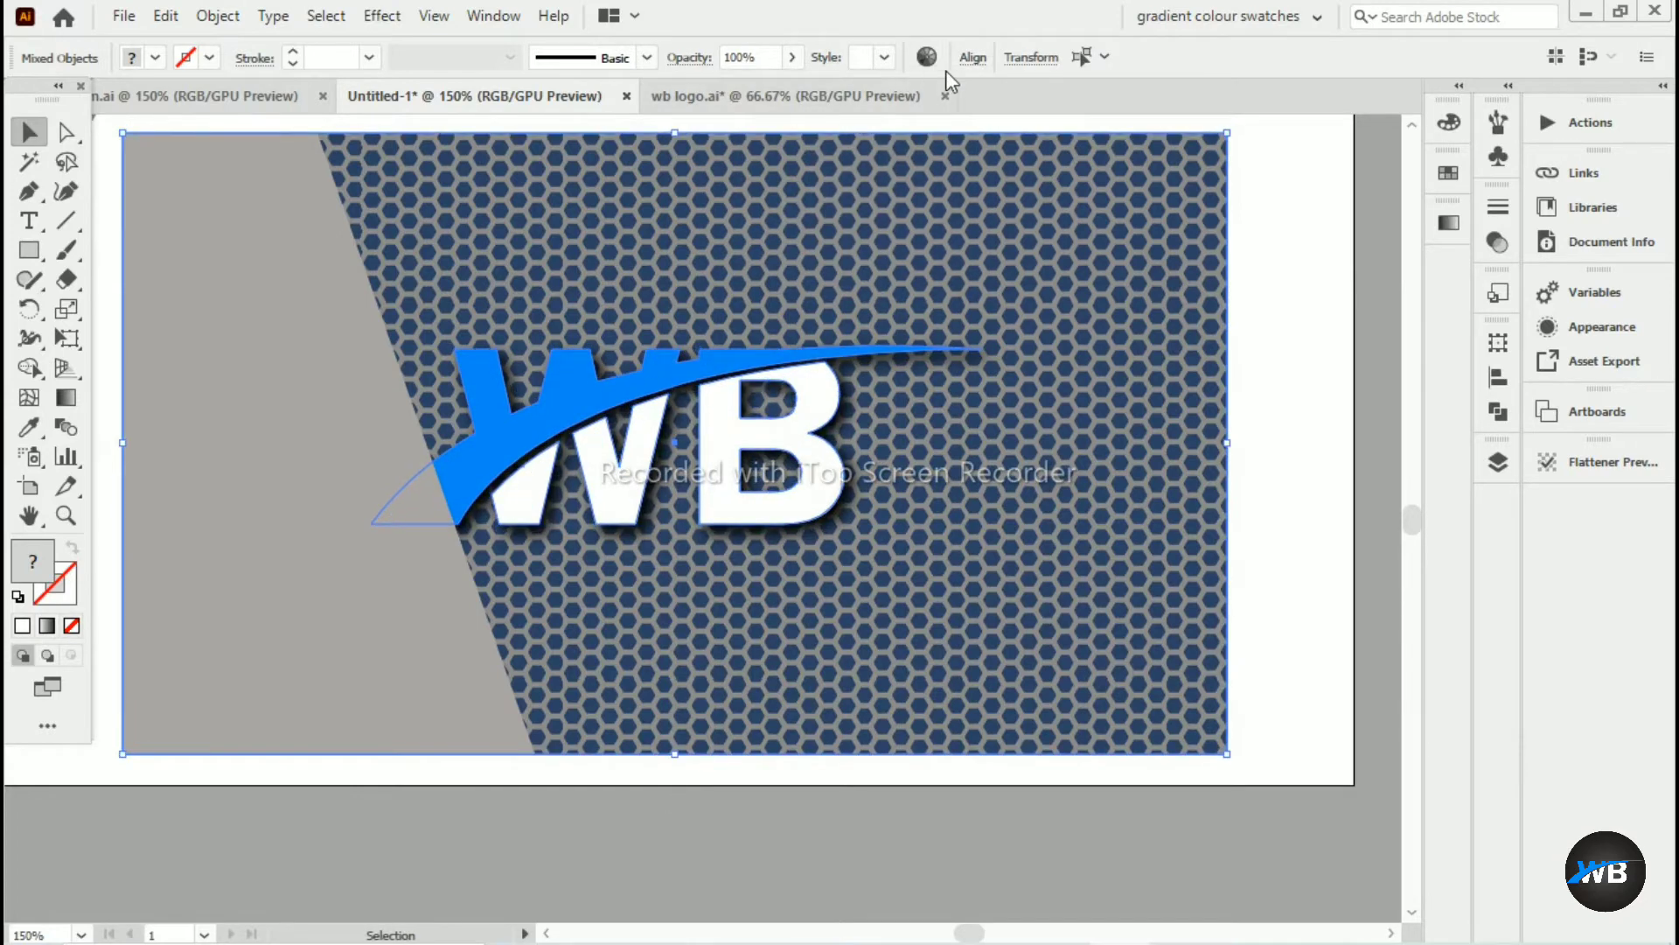
{"action": "left_click", "coordinate": [973, 57]}
{"action": "left_click", "coordinate": [647, 774]}
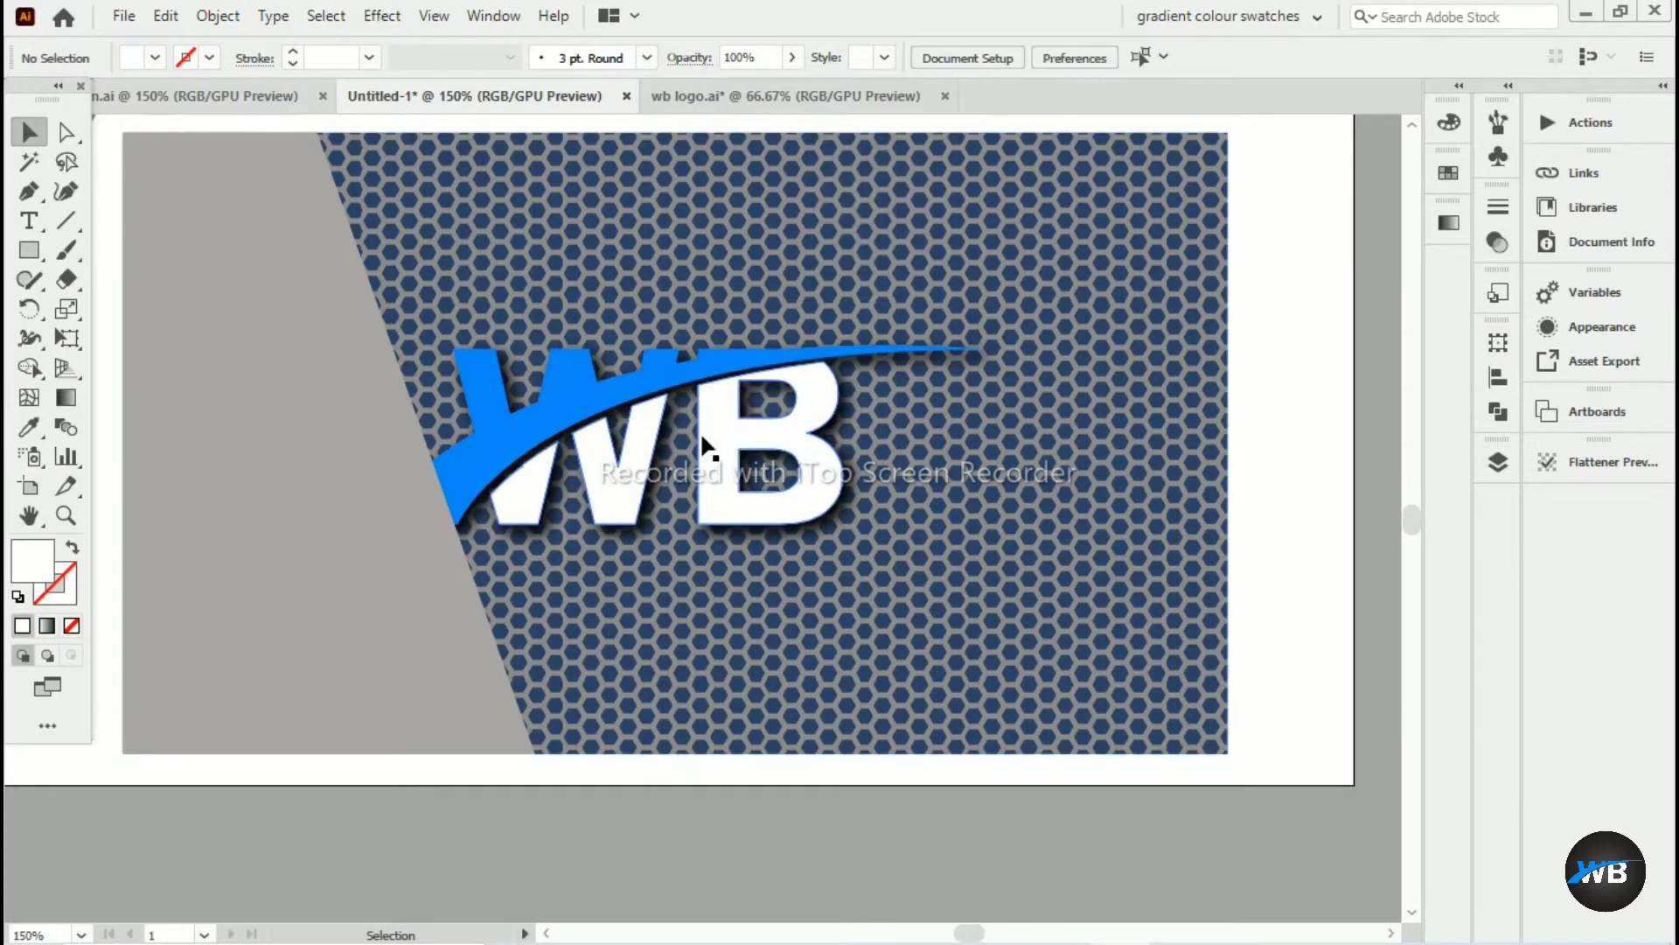
Nudge the grouped WB logo slightly to the right in small increments
{"action": "left_click", "coordinate": [702, 436]}
{"action": "key", "text": "Right"}
{"action": "key", "text": "Right"}
{"action": "key", "text": "Right"}
{"action": "key", "text": "Right"}
{"action": "key", "text": "Right"}
{"action": "key", "text": "Right"}
{"action": "key", "text": "Right"}
{"action": "key", "text": "Right"}
{"action": "key", "text": "Right"}
{"action": "key", "text": "Right"}
{"action": "key", "text": "Right"}
{"action": "key", "text": "Right"}
{"action": "key", "text": "Right"}
{"action": "key", "text": "Right"}
{"action": "key", "text": "Right"}
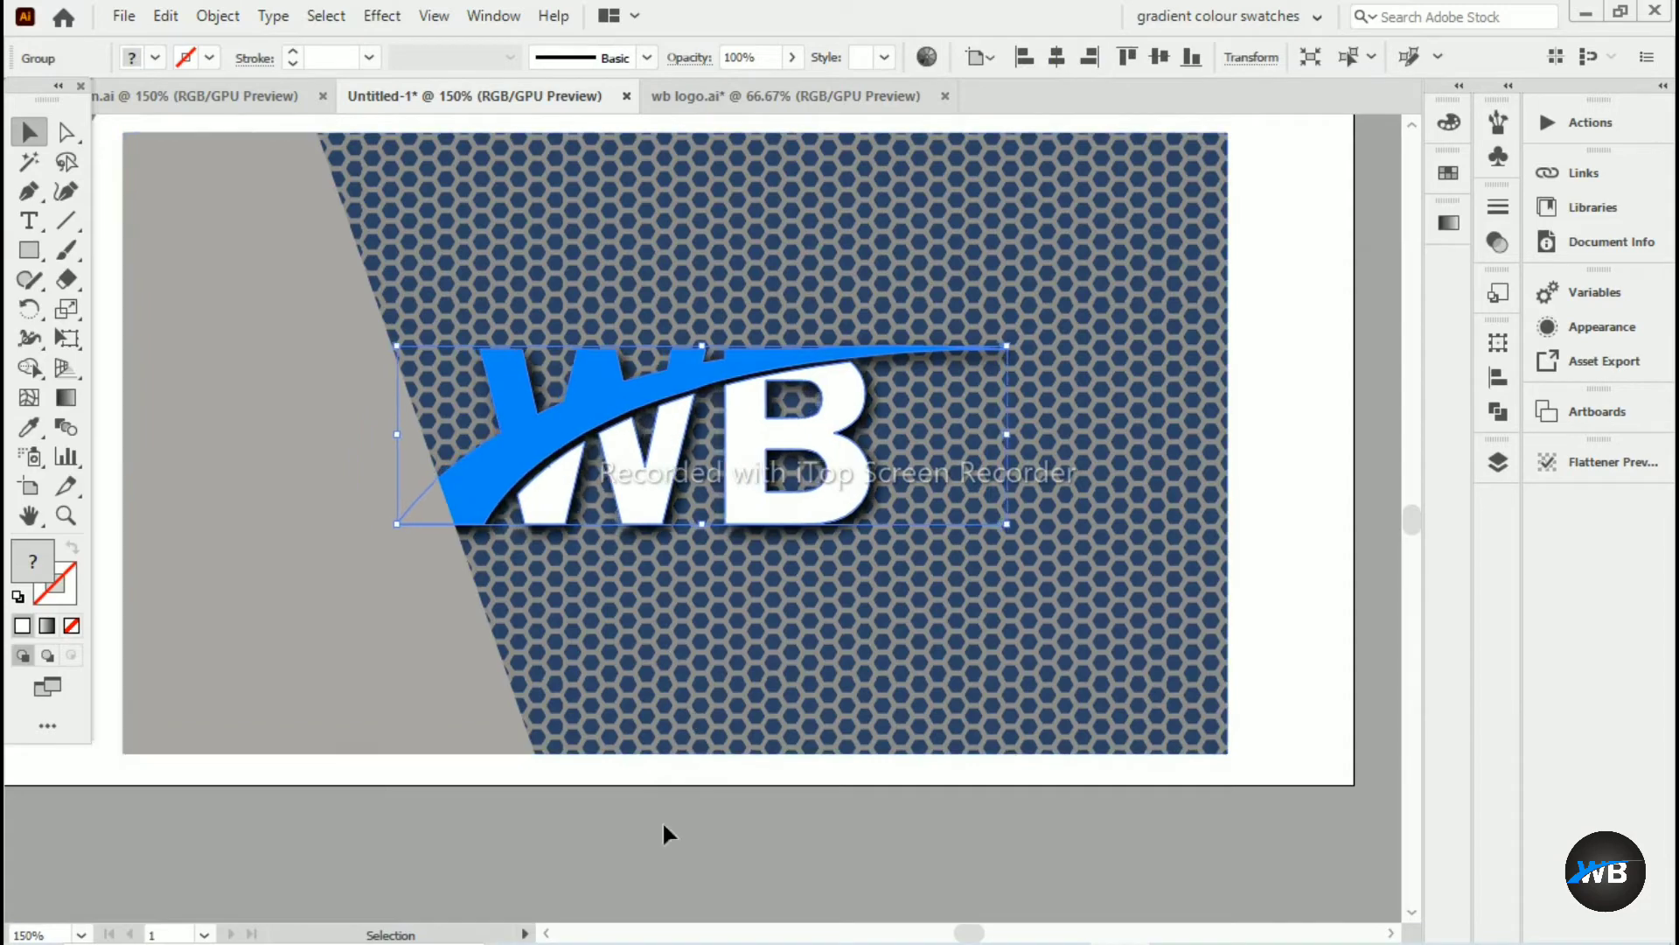
{"action": "left_click", "coordinate": [663, 820]}
Recolour both slanted grey panels with the navy blue sampled from the swatch square above the artboard
{"action": "left_click_drag", "start_coordinate": [188, 357], "coordinate": [245, 415]}
{"action": "left_click", "coordinate": [248, 416]}
{"action": "left_click", "coordinate": [244, 403]}
{"action": "left_click_drag", "start_coordinate": [279, 358], "coordinate": [493, 628]}
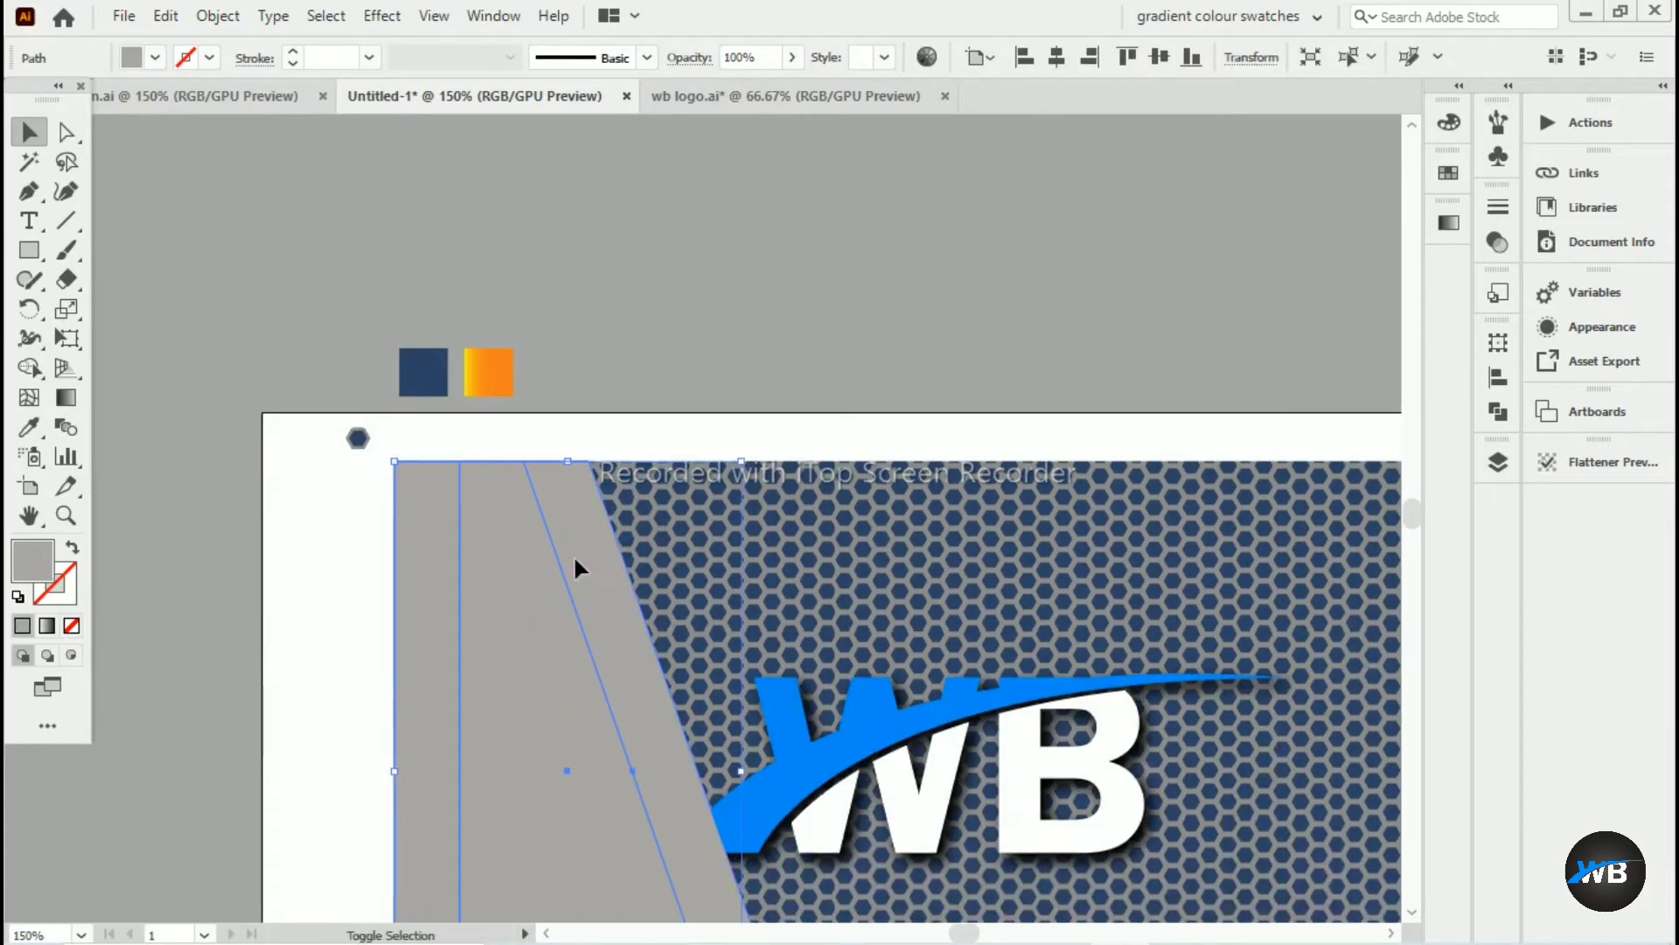
{"action": "left_click_drag", "start_coordinate": [429, 444], "coordinate": [416, 300]}
{"action": "left_click", "coordinate": [420, 231]}
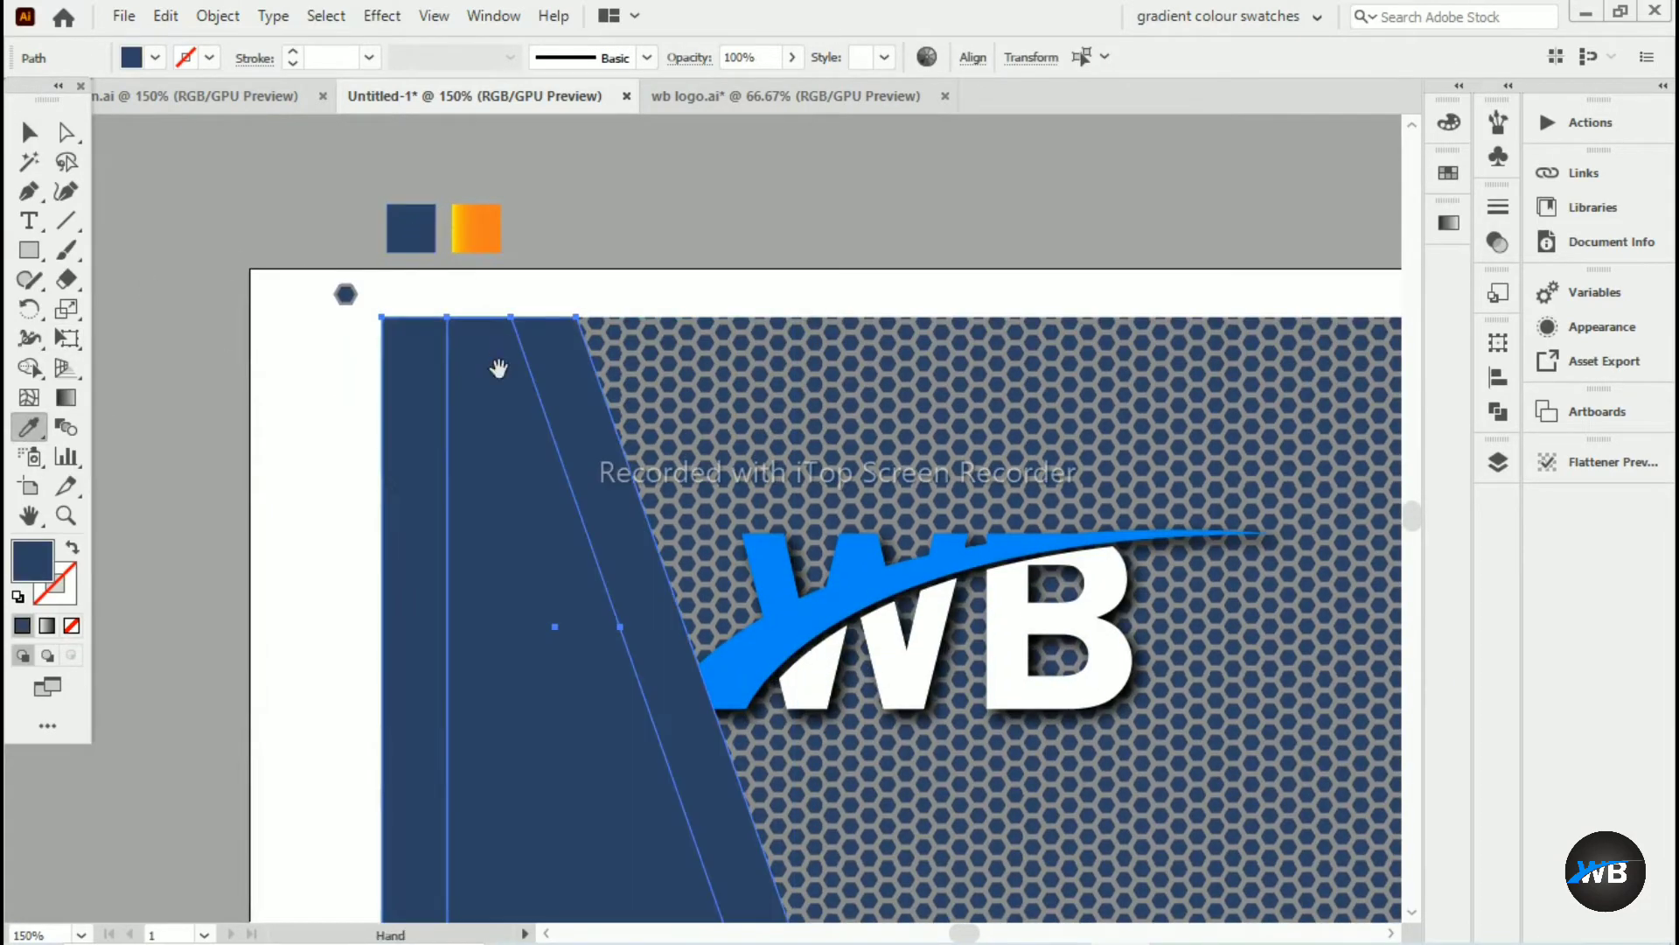
{"action": "left_click_drag", "start_coordinate": [498, 368], "coordinate": [456, 284]}
{"action": "left_click", "coordinate": [382, 16]}
{"action": "mouse_move", "coordinate": [490, 294]}
{"action": "left_click", "coordinate": [705, 298]}
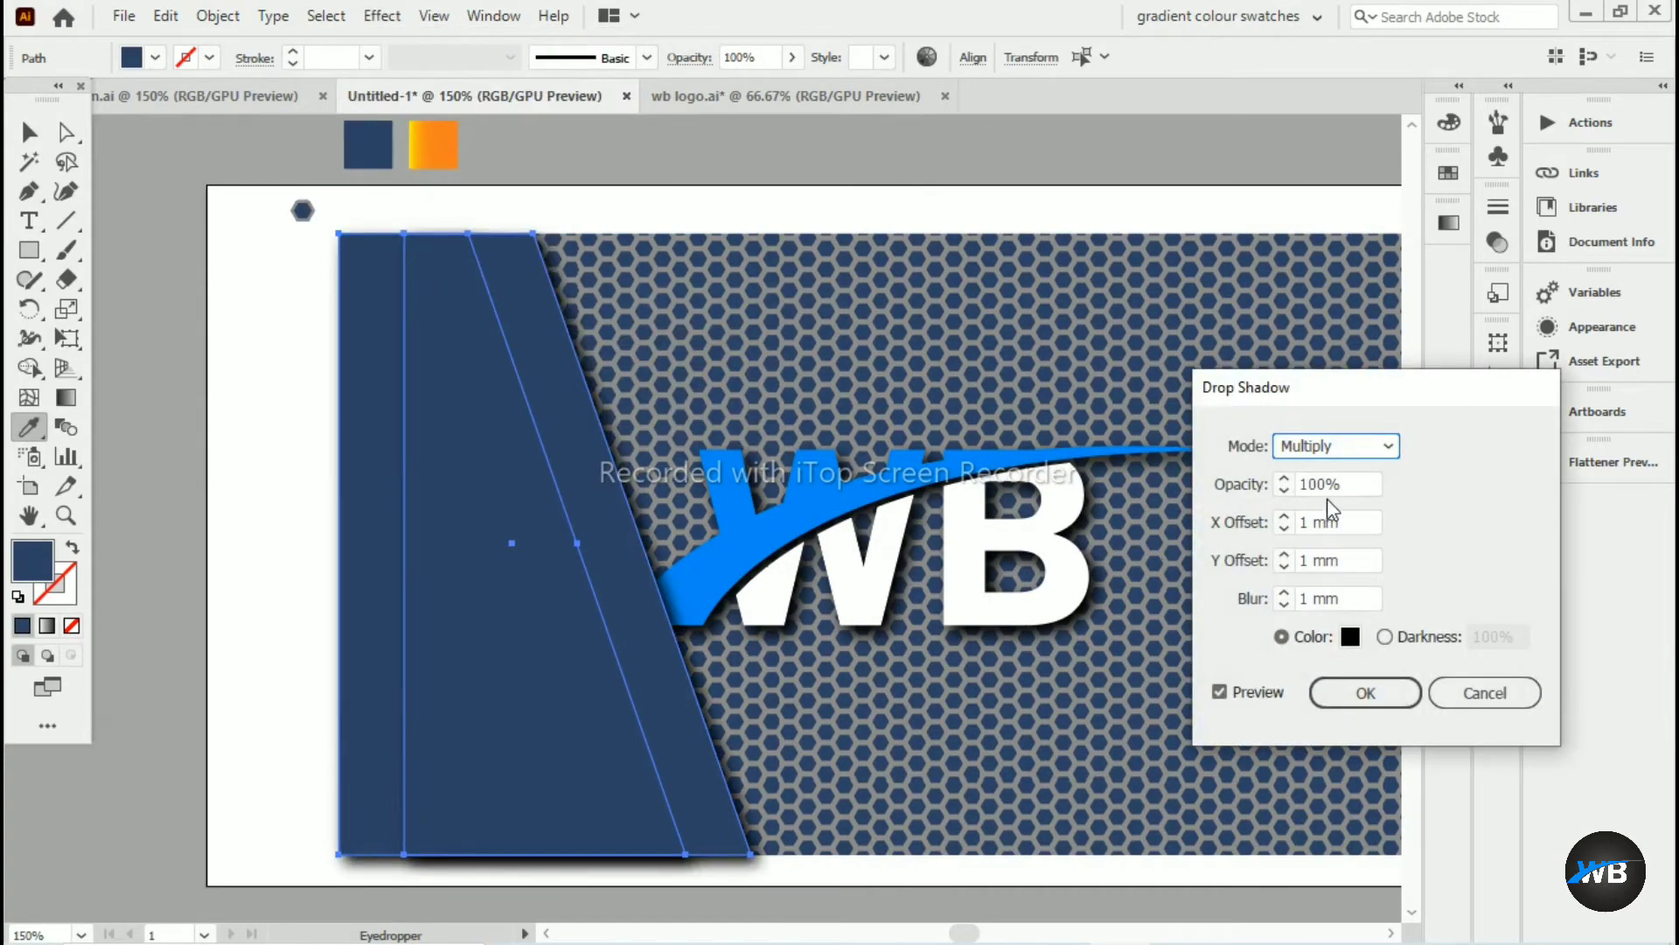
{"action": "key", "text": "Down"}
{"action": "key", "text": "Down"}
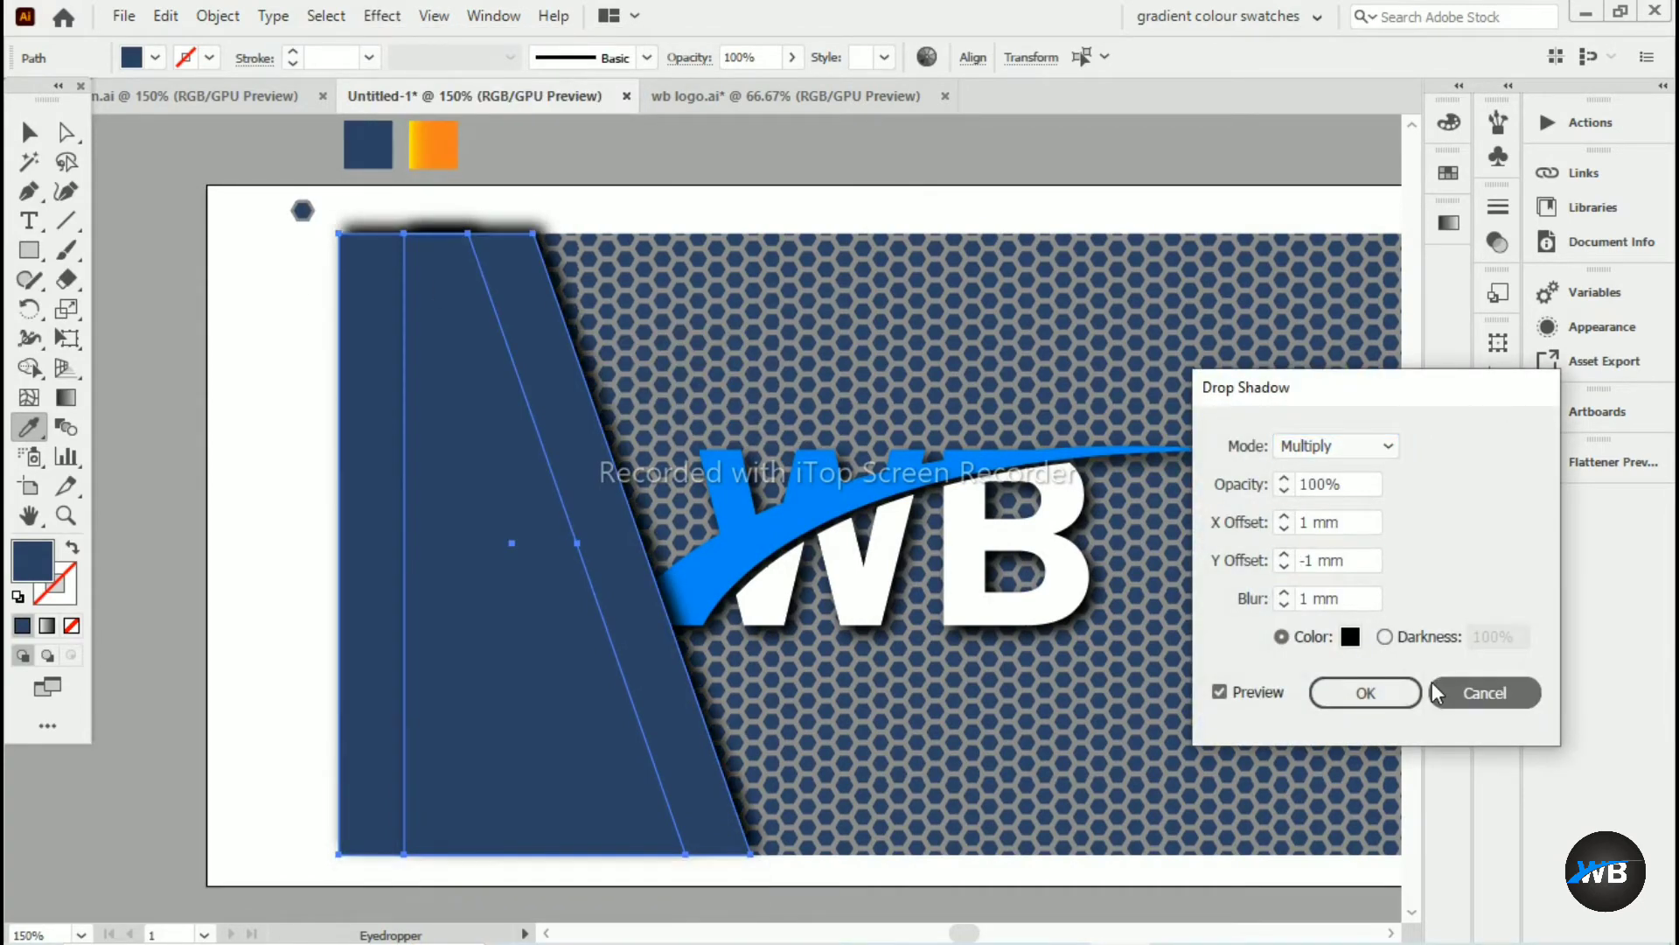
{"action": "left_click", "coordinate": [1436, 692]}
Apply a Multiply drop shadow to both navy panels and the pattern background: 100% opacity, X offset 3 mm, Y offset 0 mm, blur 1 mm
{"action": "left_click_drag", "start_coordinate": [269, 402], "coordinate": [454, 491]}
{"action": "left_click", "coordinate": [382, 16]}
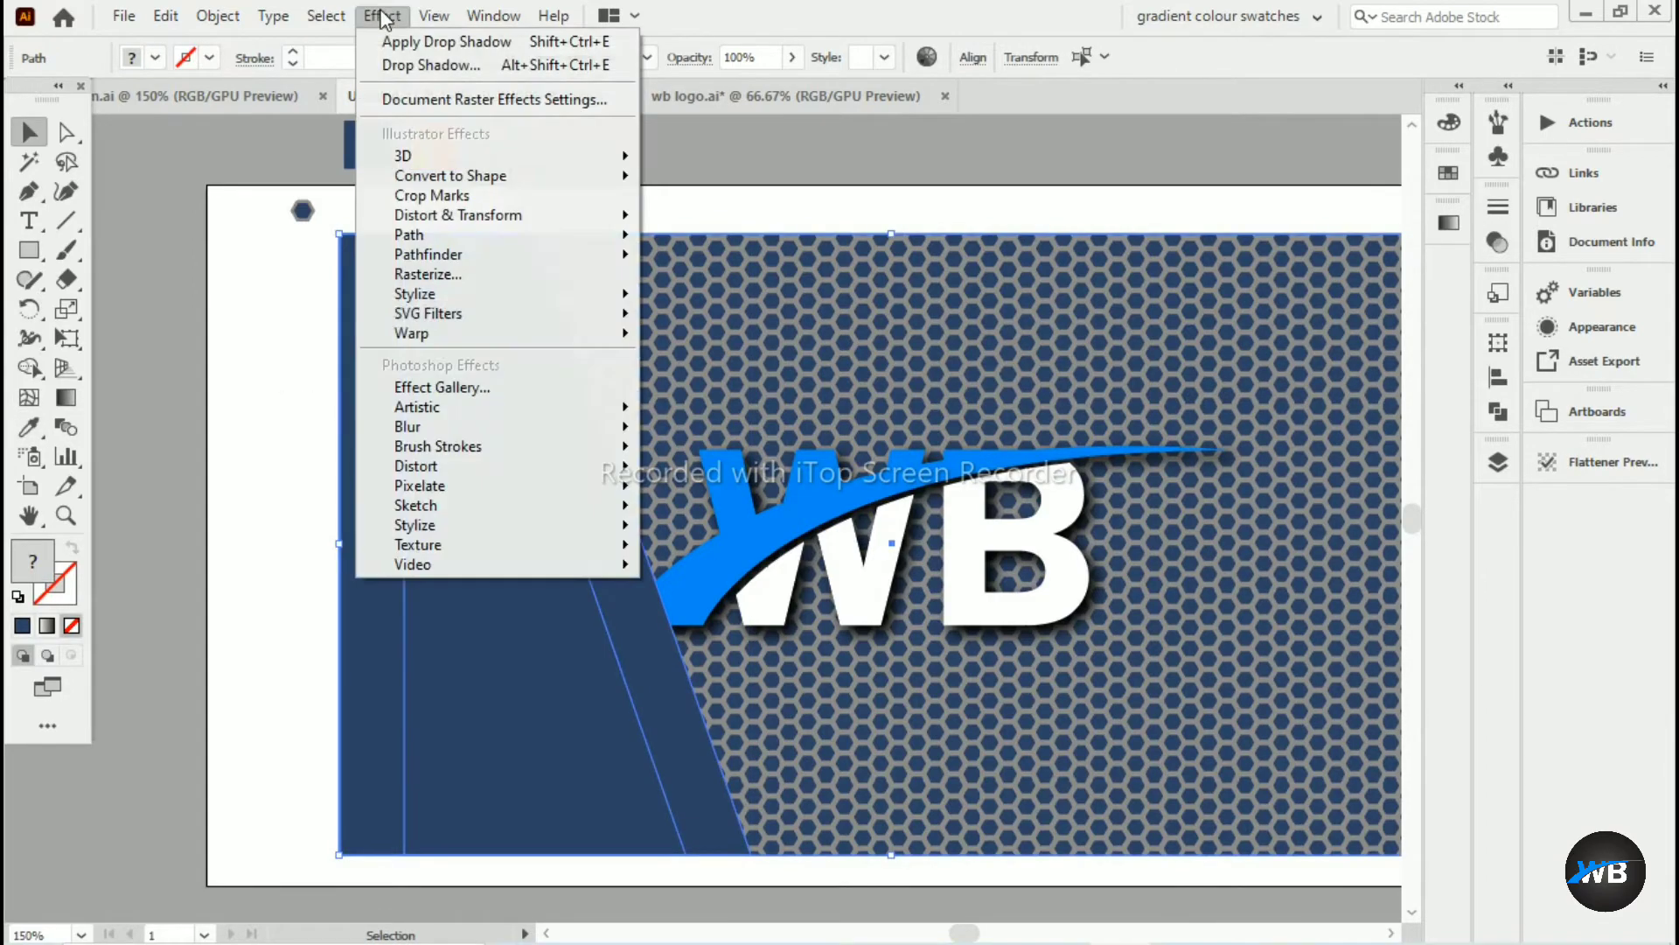
{"action": "left_click", "coordinate": [704, 297]}
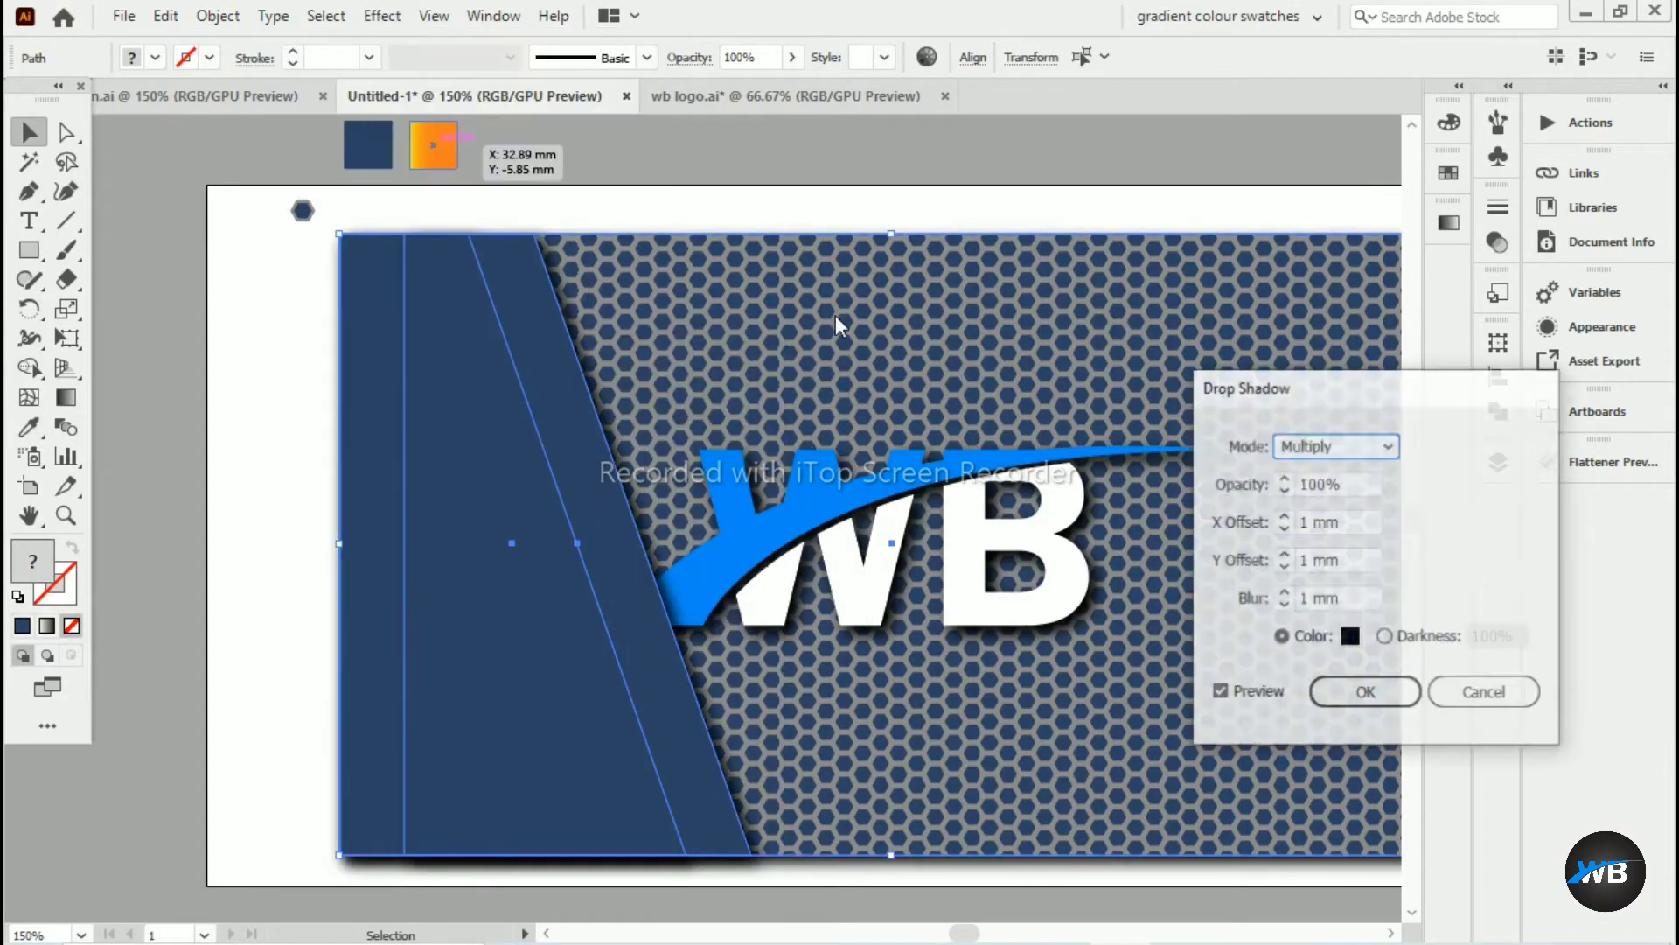
{"action": "left_click", "coordinate": [1360, 563]}
{"action": "scroll", "coordinate": [1360, 562], "scroll_direction": "up", "scroll_amount": 1}
{"action": "scroll", "coordinate": [1360, 563], "scroll_direction": "down", "scroll_amount": 2}
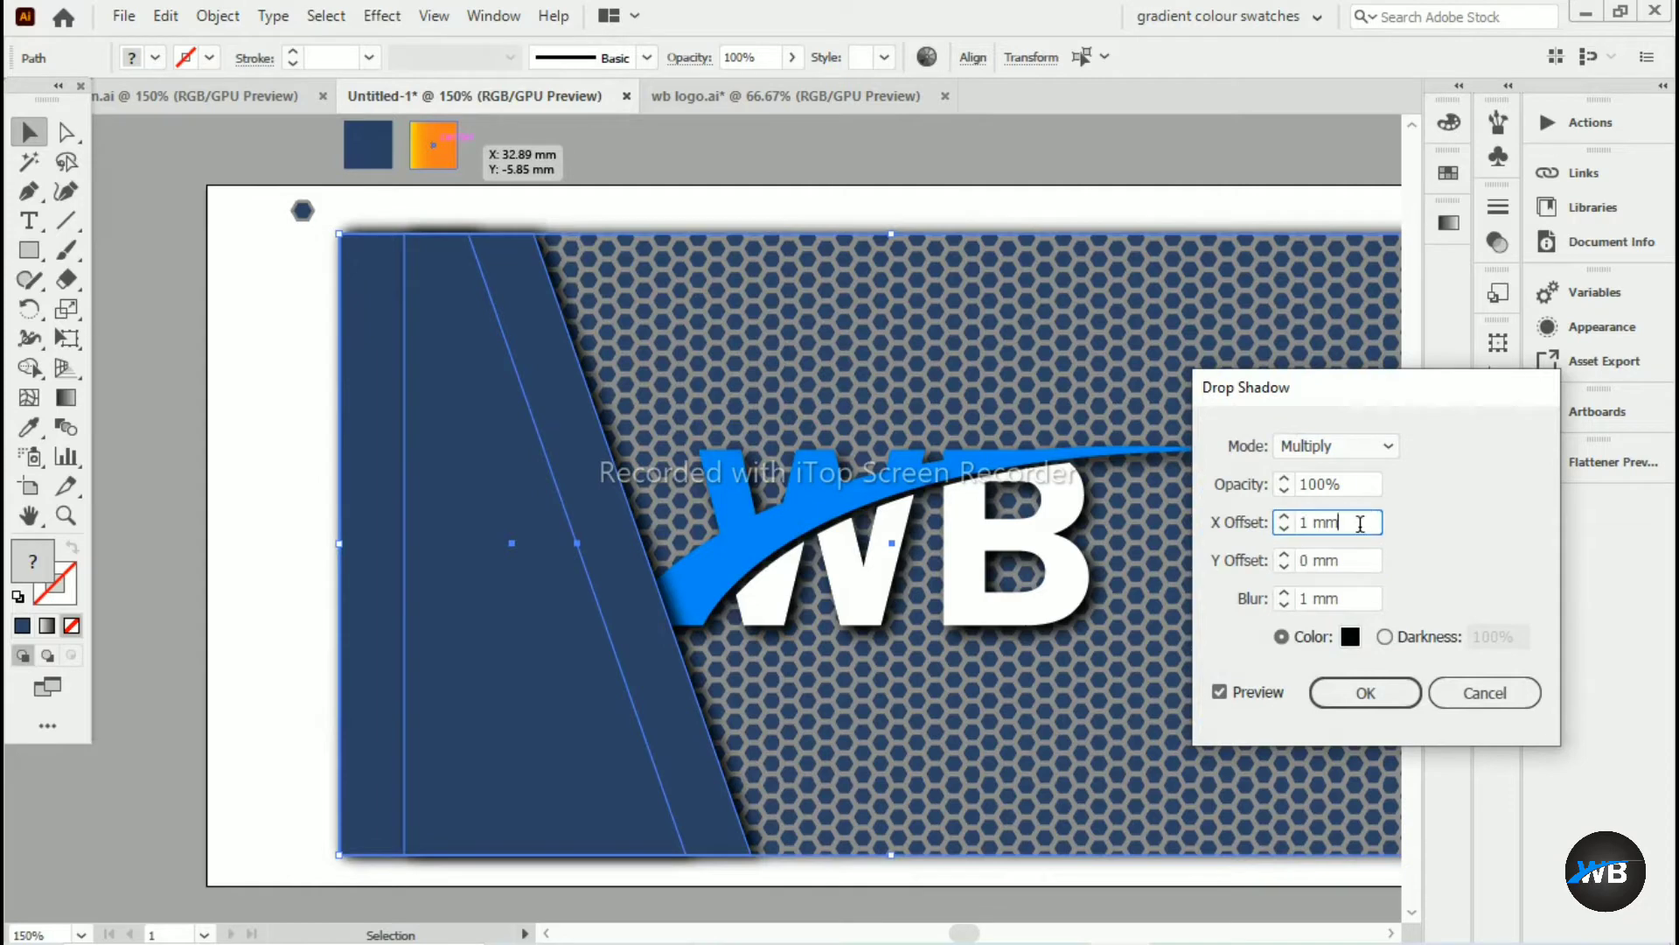
{"action": "scroll", "coordinate": [1360, 523], "scroll_direction": "up", "scroll_amount": 1}
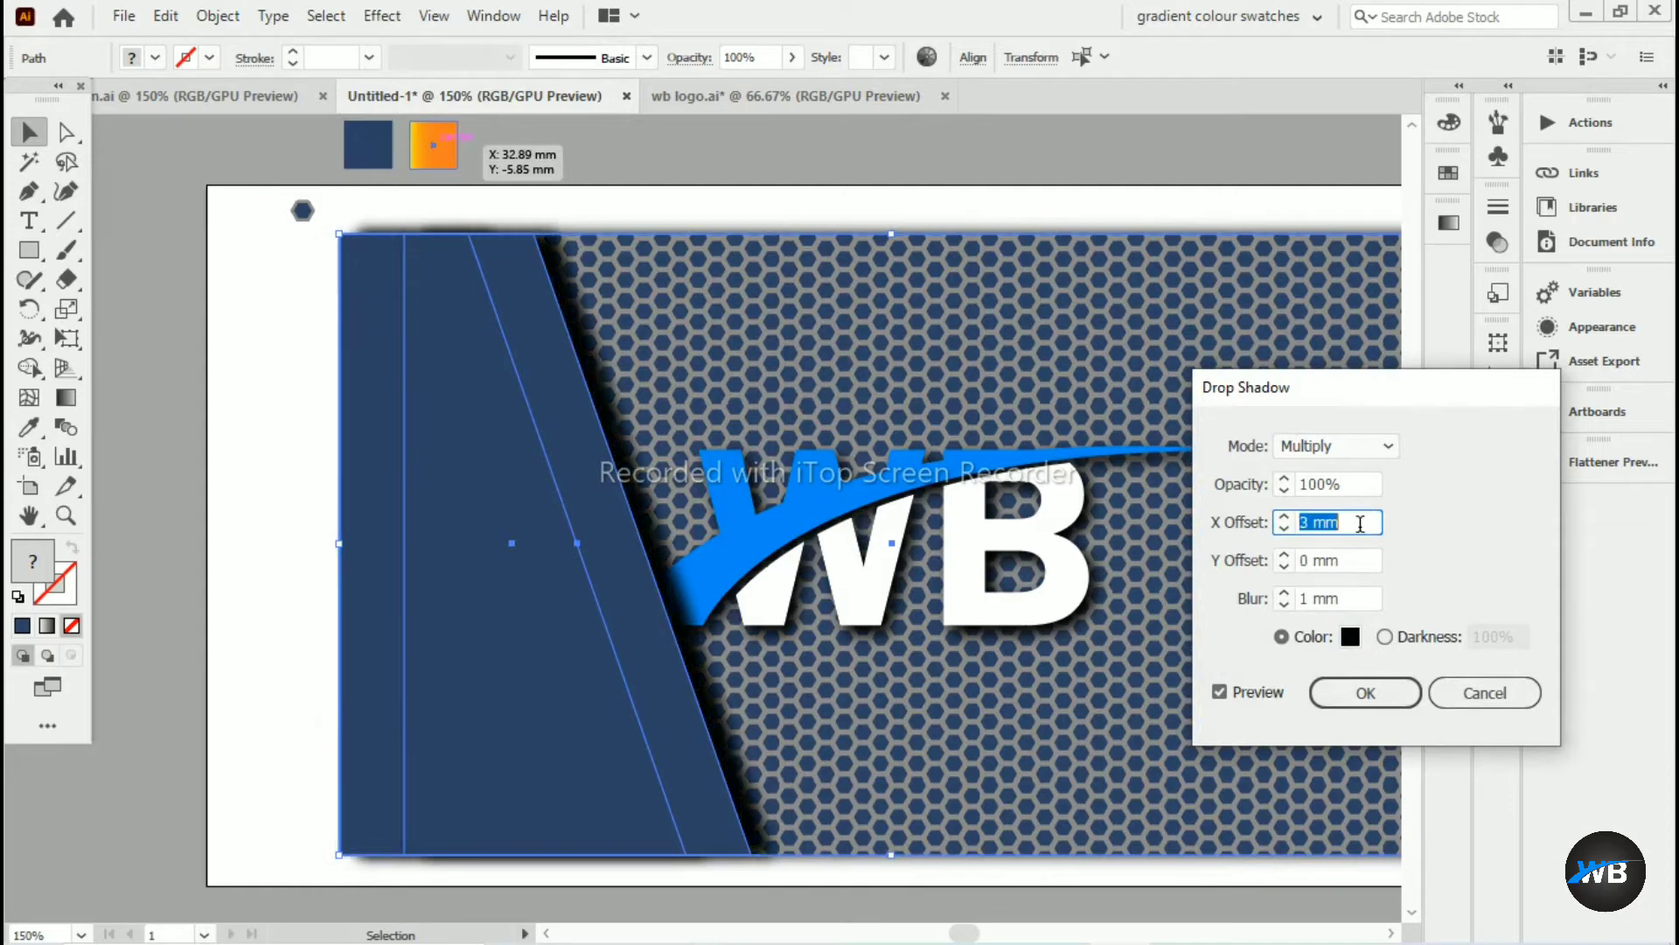
{"action": "left_click", "coordinate": [1363, 692]}
Bring the narrower navy panel in front of the wider one so it overlaps it
{"action": "right_click", "coordinate": [382, 373]}
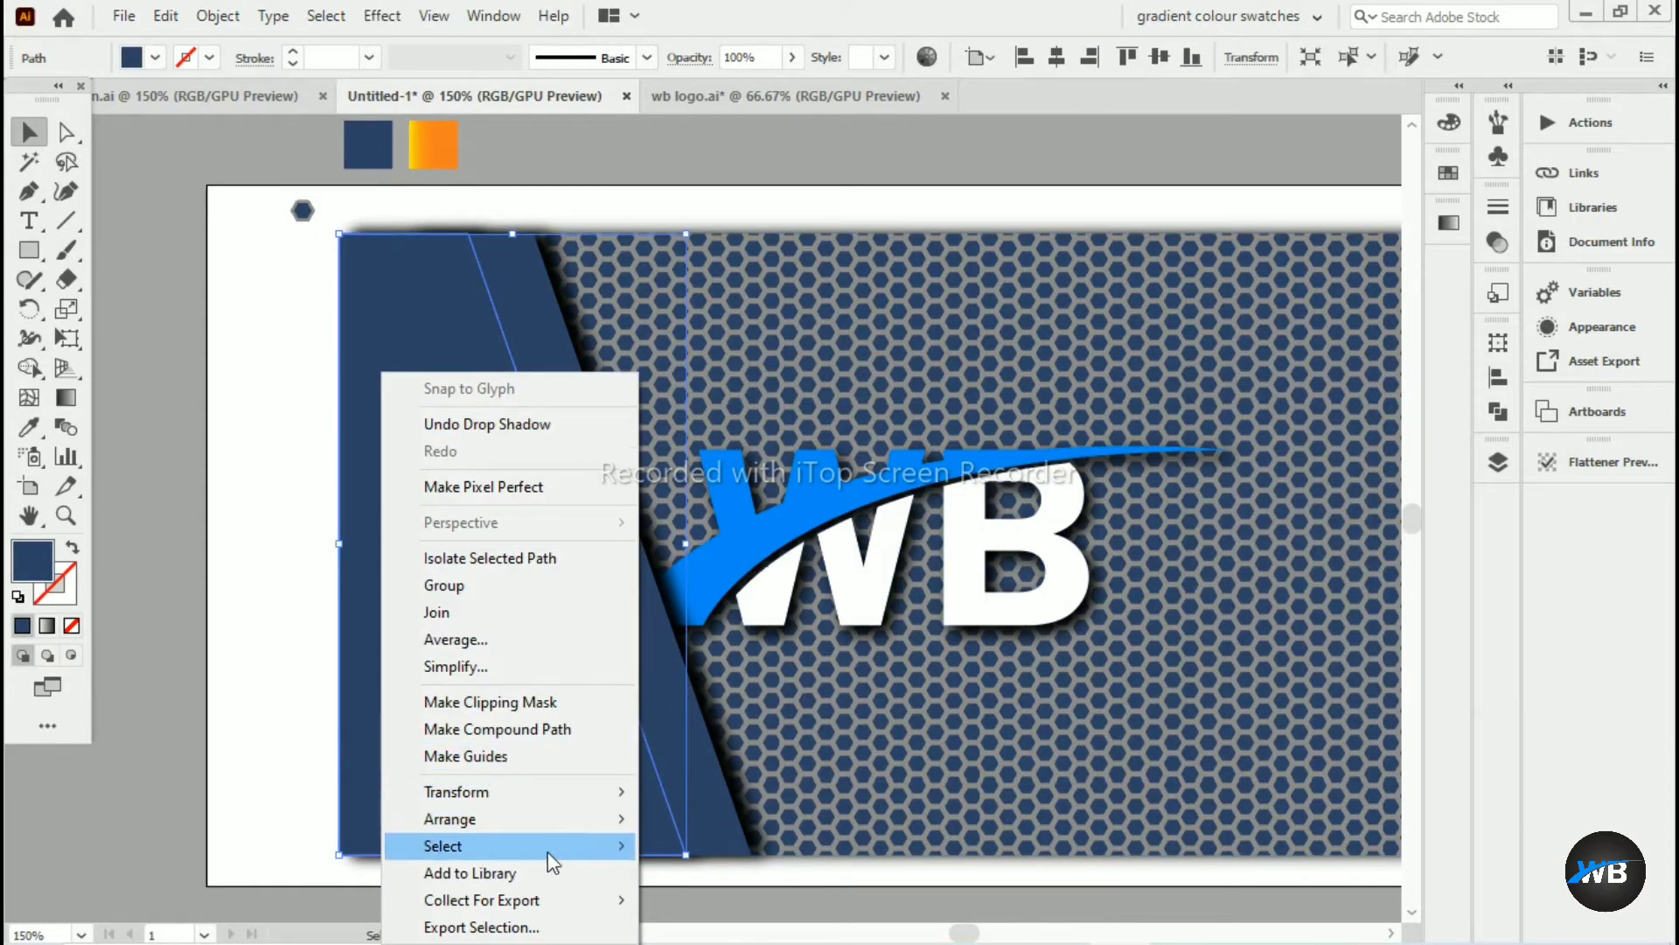
{"action": "mouse_move", "coordinate": [559, 823]}
{"action": "left_click", "coordinate": [700, 704]}
{"action": "key", "text": "ctrl+shift+a"}
{"action": "left_click_drag", "start_coordinate": [491, 490], "coordinate": [347, 472]}
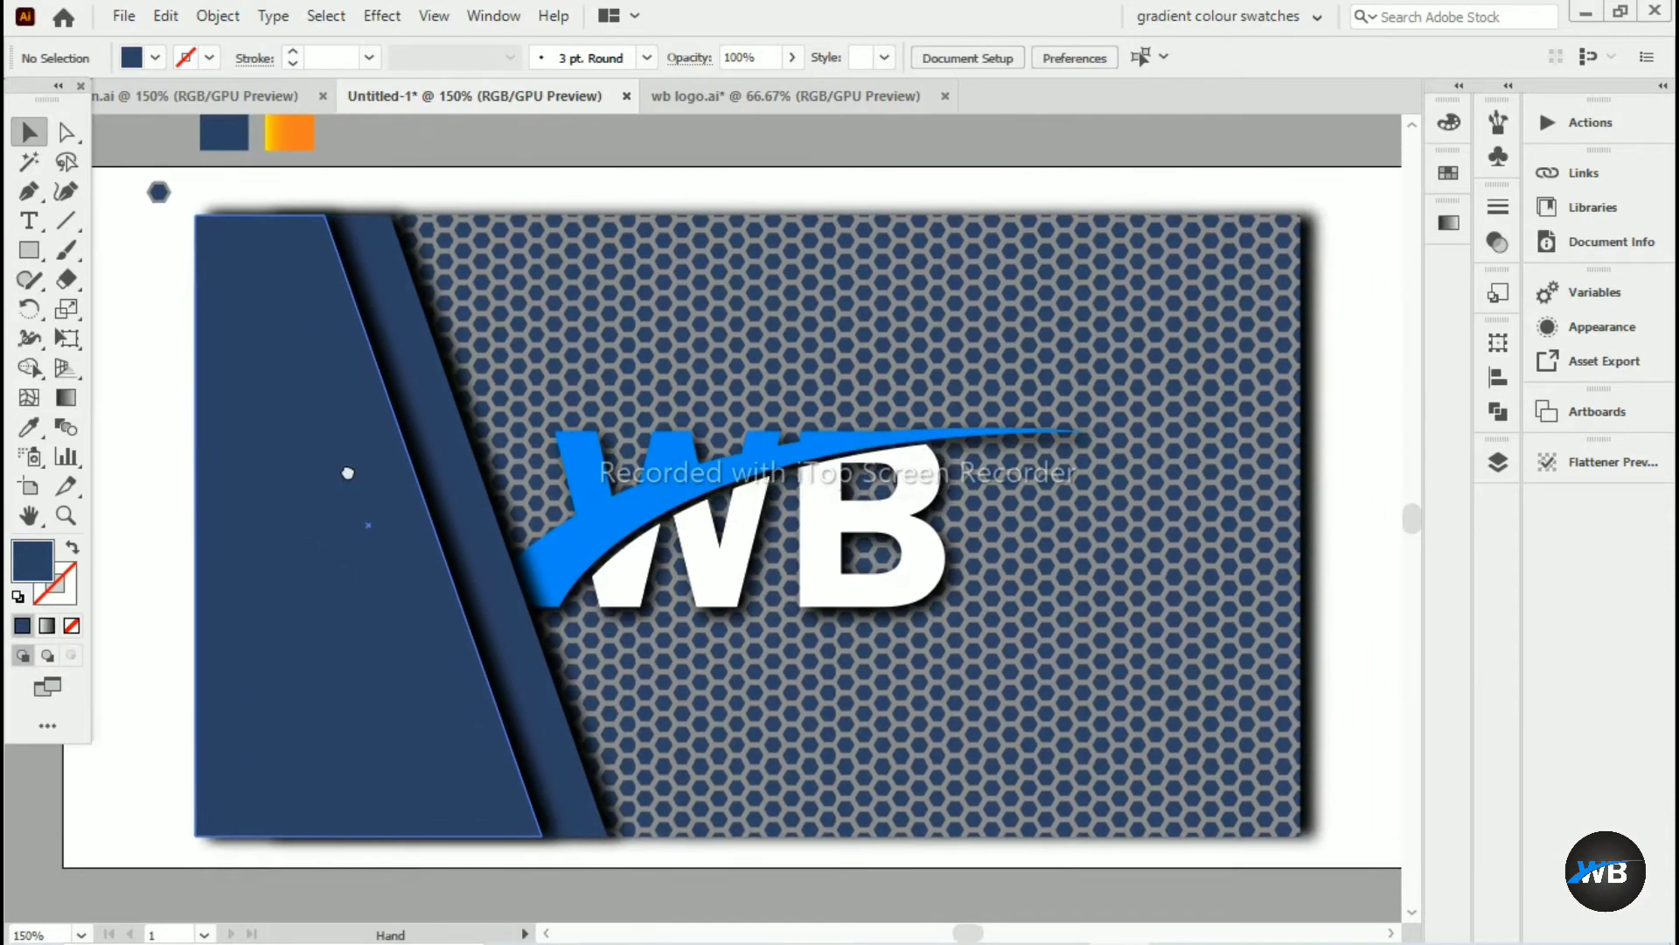
Draw a full-width strip along the card's bottom edge and fill it with the sampled yellow-orange gradient
{"action": "left_click_drag", "start_coordinate": [412, 385], "coordinate": [458, 377]}
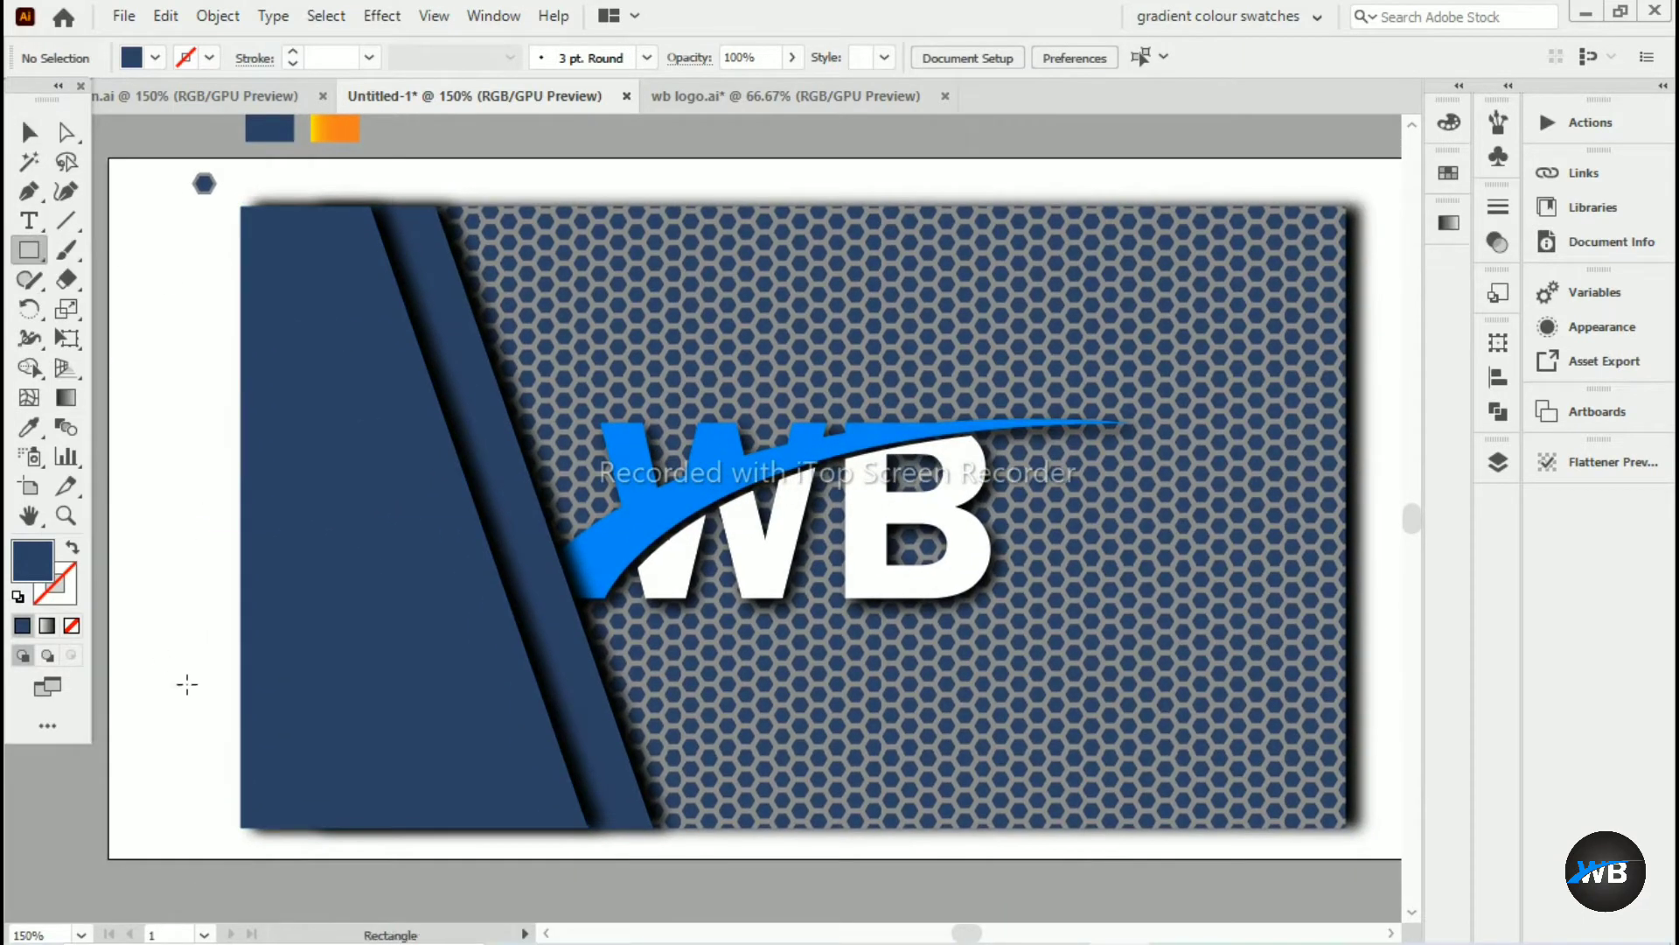
{"action": "left_click_drag", "start_coordinate": [242, 818], "coordinate": [1330, 730]}
{"action": "left_click", "coordinate": [29, 426]}
{"action": "left_click", "coordinate": [314, 125]}
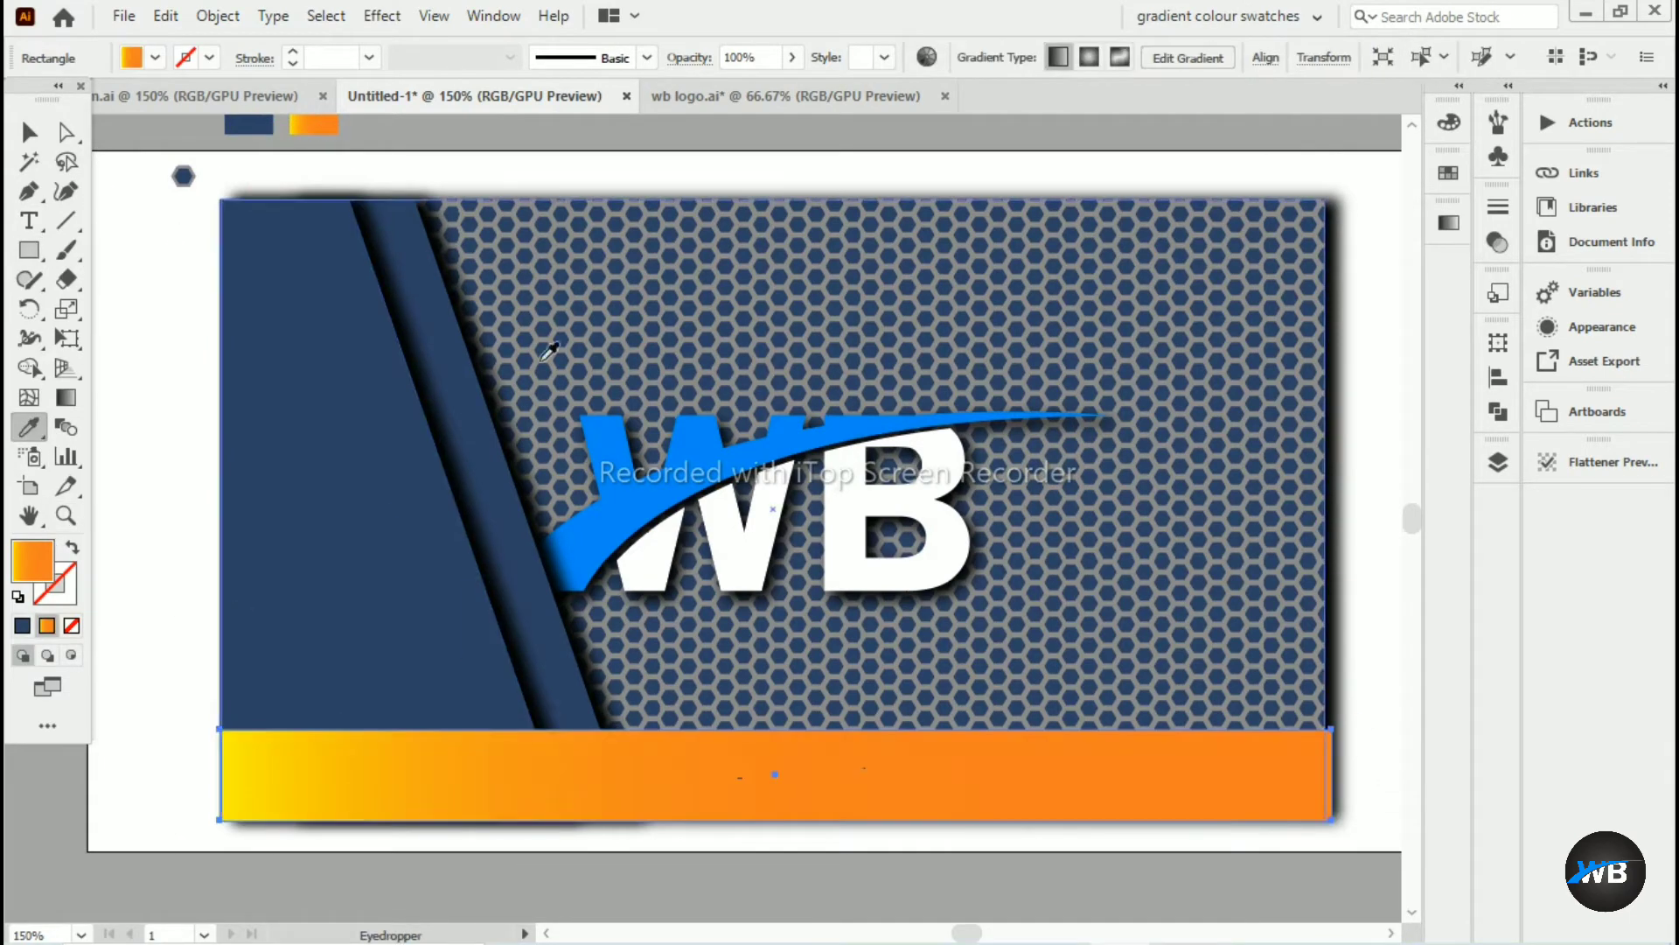
Reverse the strip's gradient to run from orange to yellow, with the orange stop at about 37.5%
{"action": "left_click", "coordinate": [29, 133]}
{"action": "left_click", "coordinate": [66, 397]}
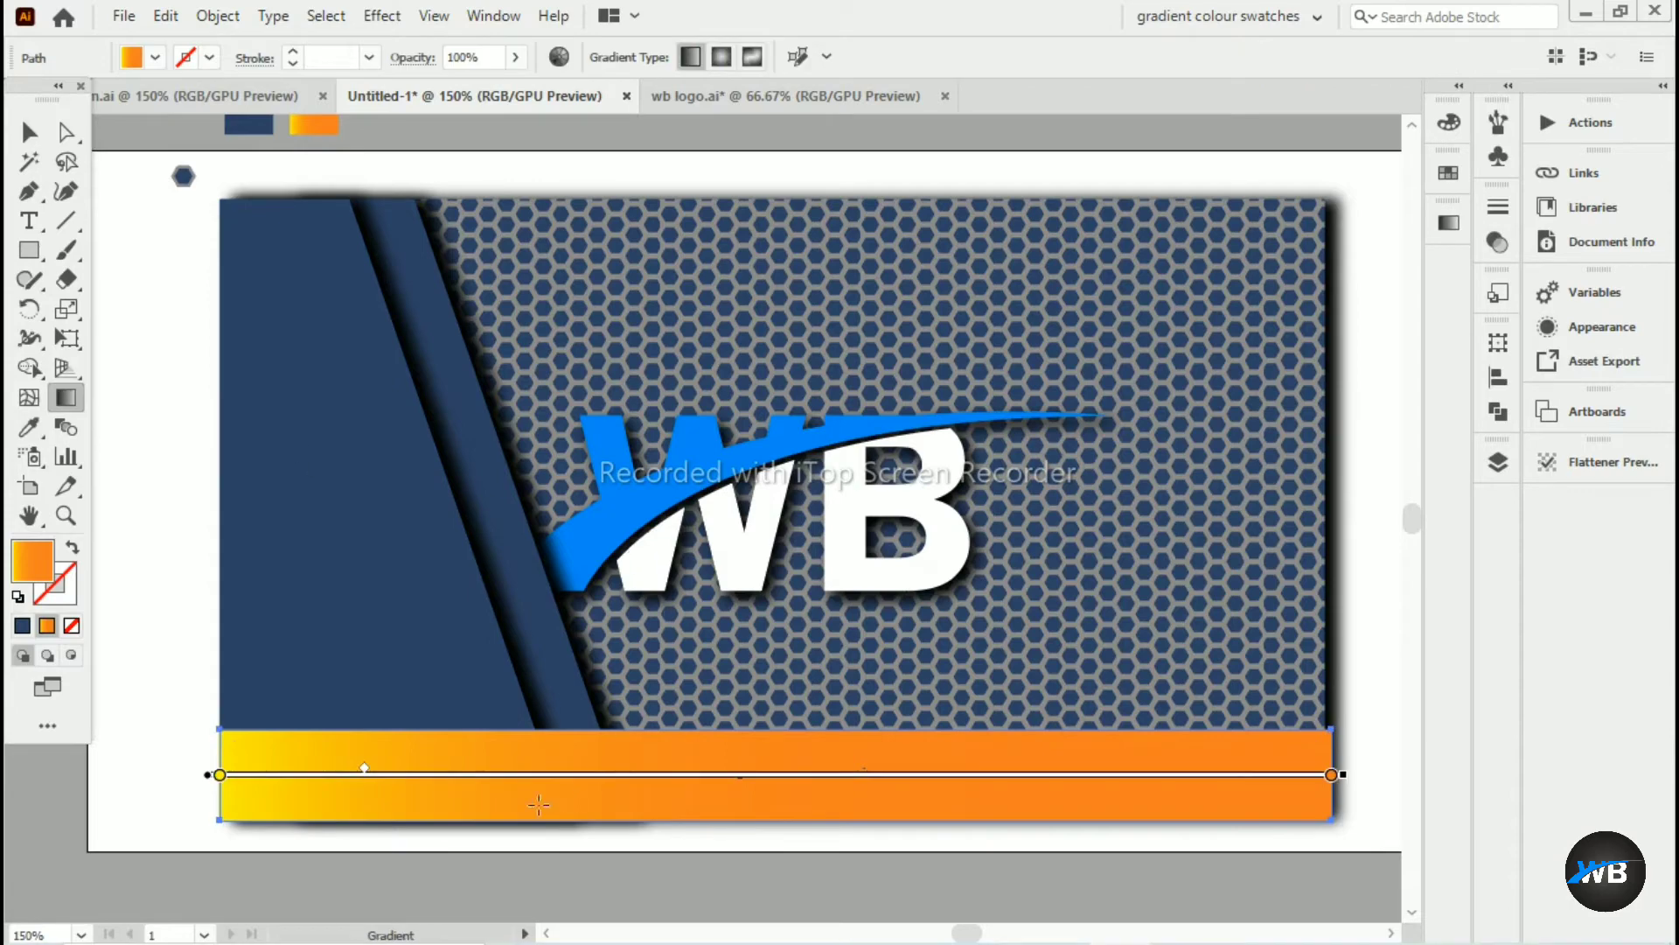
{"action": "left_click_drag", "start_coordinate": [220, 775], "coordinate": [391, 775]}
{"action": "left_click_drag", "start_coordinate": [801, 815], "coordinate": [836, 815]}
{"action": "left_click_drag", "start_coordinate": [1330, 775], "coordinate": [255, 769]}
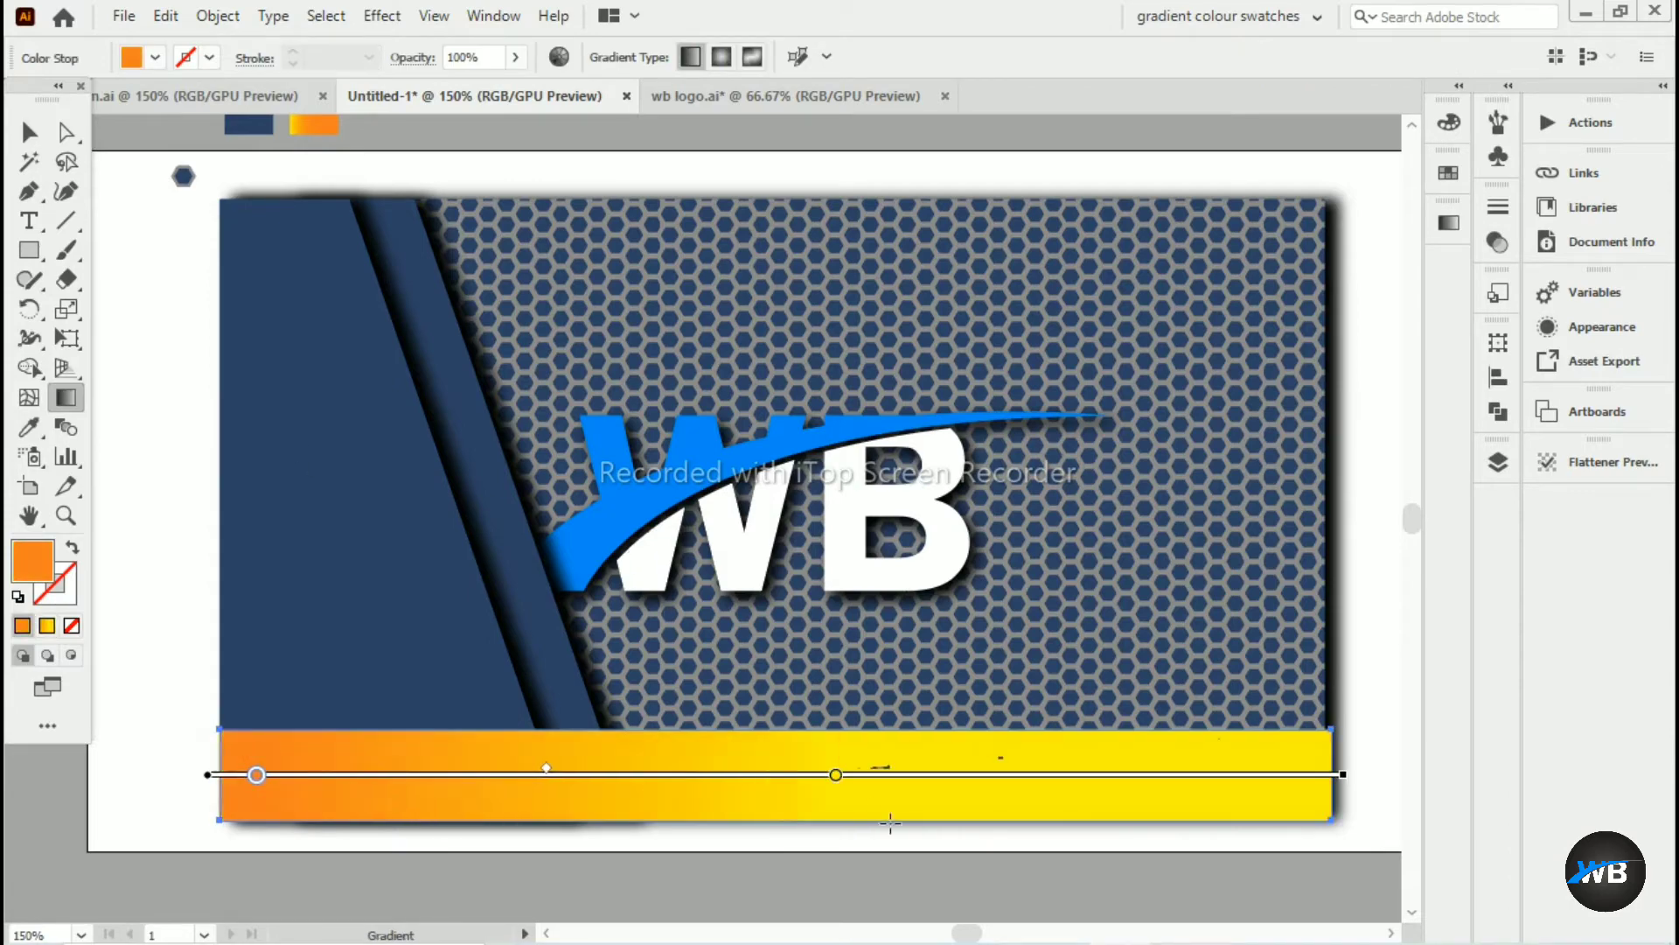
{"action": "left_click_drag", "start_coordinate": [836, 775], "coordinate": [1453, 807]}
{"action": "left_click_drag", "start_coordinate": [357, 750], "coordinate": [678, 763]}
{"action": "left_click_drag", "start_coordinate": [404, 790], "coordinate": [647, 791]}
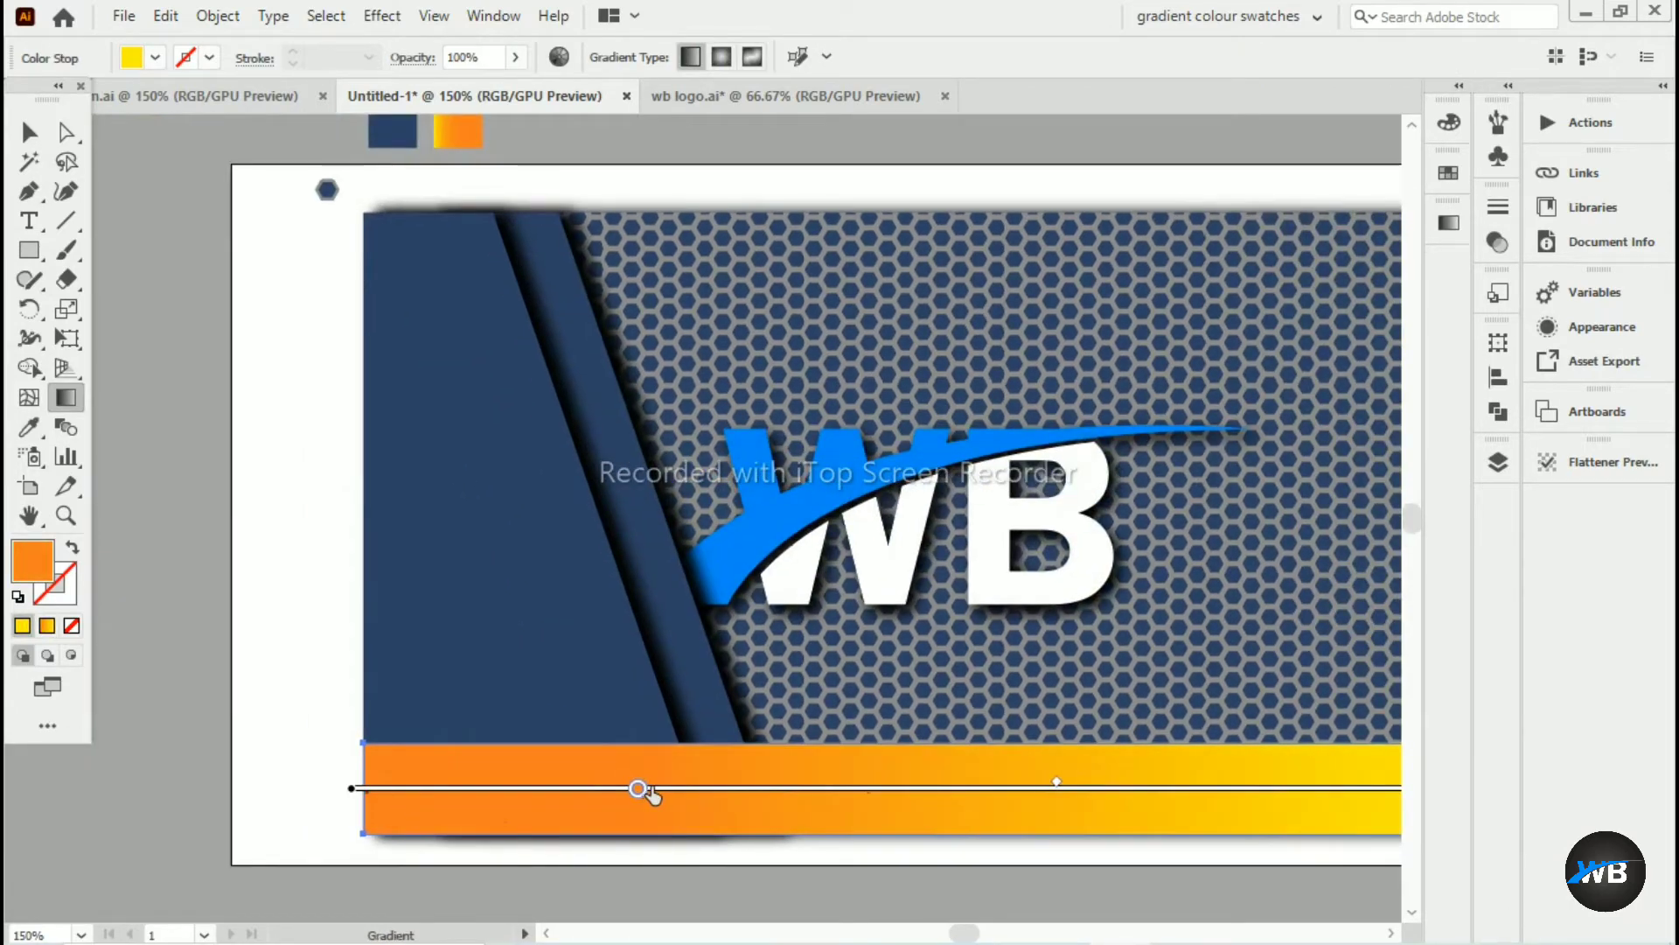
Draw a tall gradient rectangle on the navy panel, standing on the strip, and adjust its height and width
{"action": "left_click_drag", "start_coordinate": [652, 694], "coordinate": [711, 707]}
{"action": "key", "text": "m"}
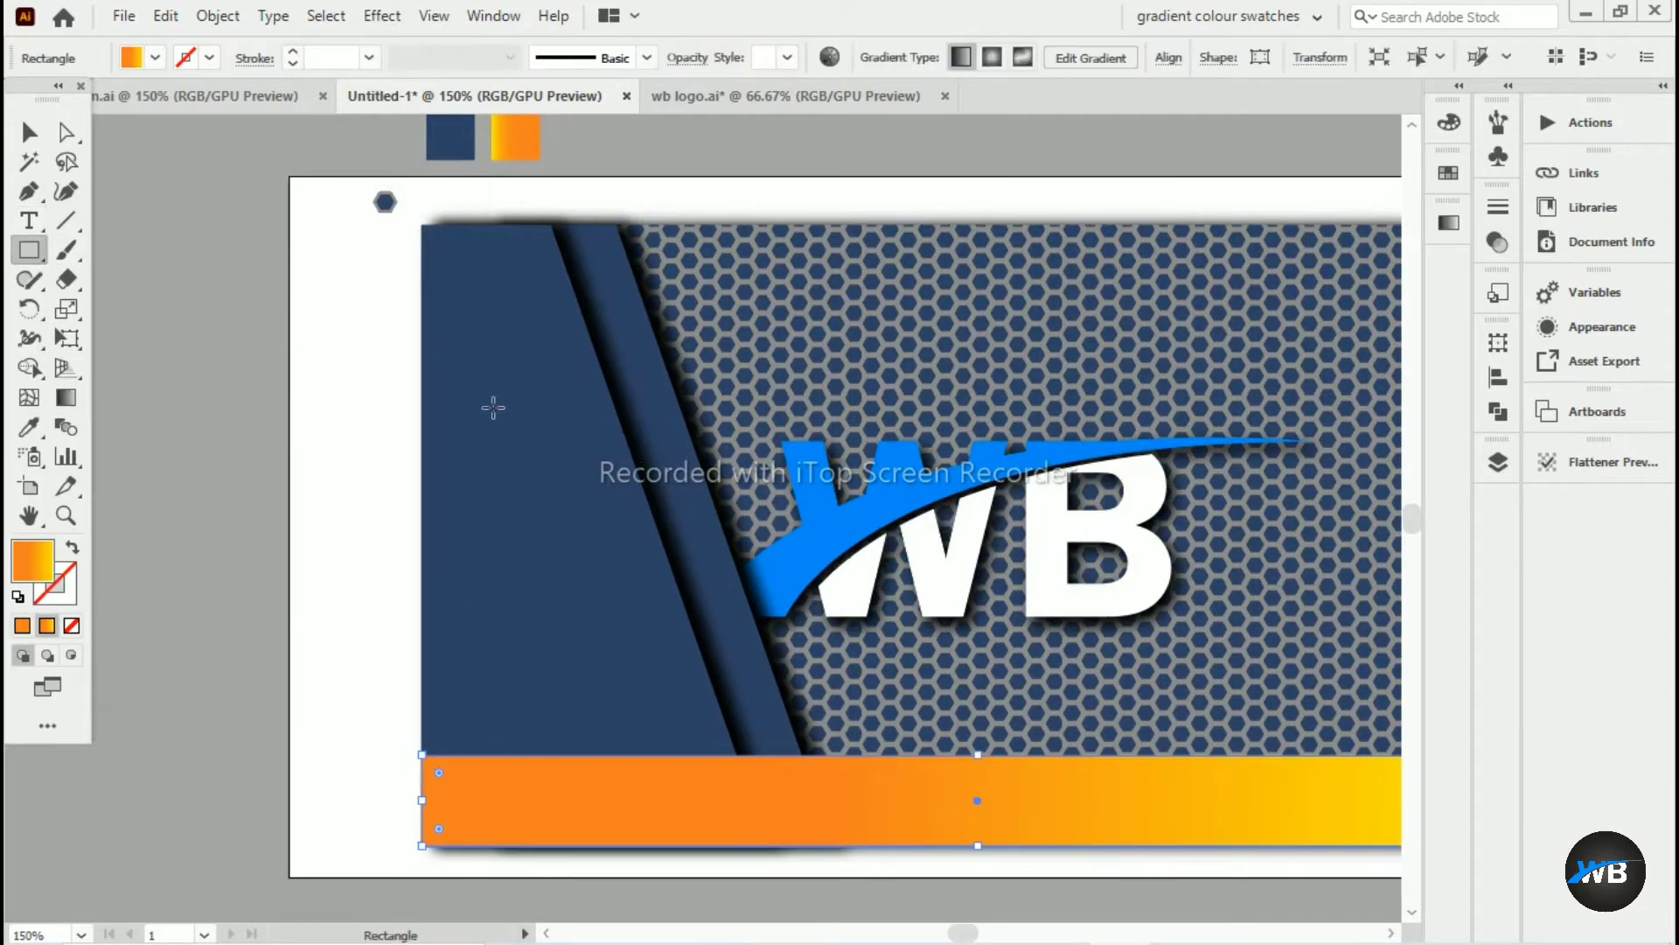
{"action": "mouse_move", "coordinate": [453, 386]}
{"action": "left_mouse_down"}
{"action": "mouse_move", "coordinate": [663, 709]}
{"action": "mouse_move", "coordinate": [611, 754]}
{"action": "left_mouse_up"}
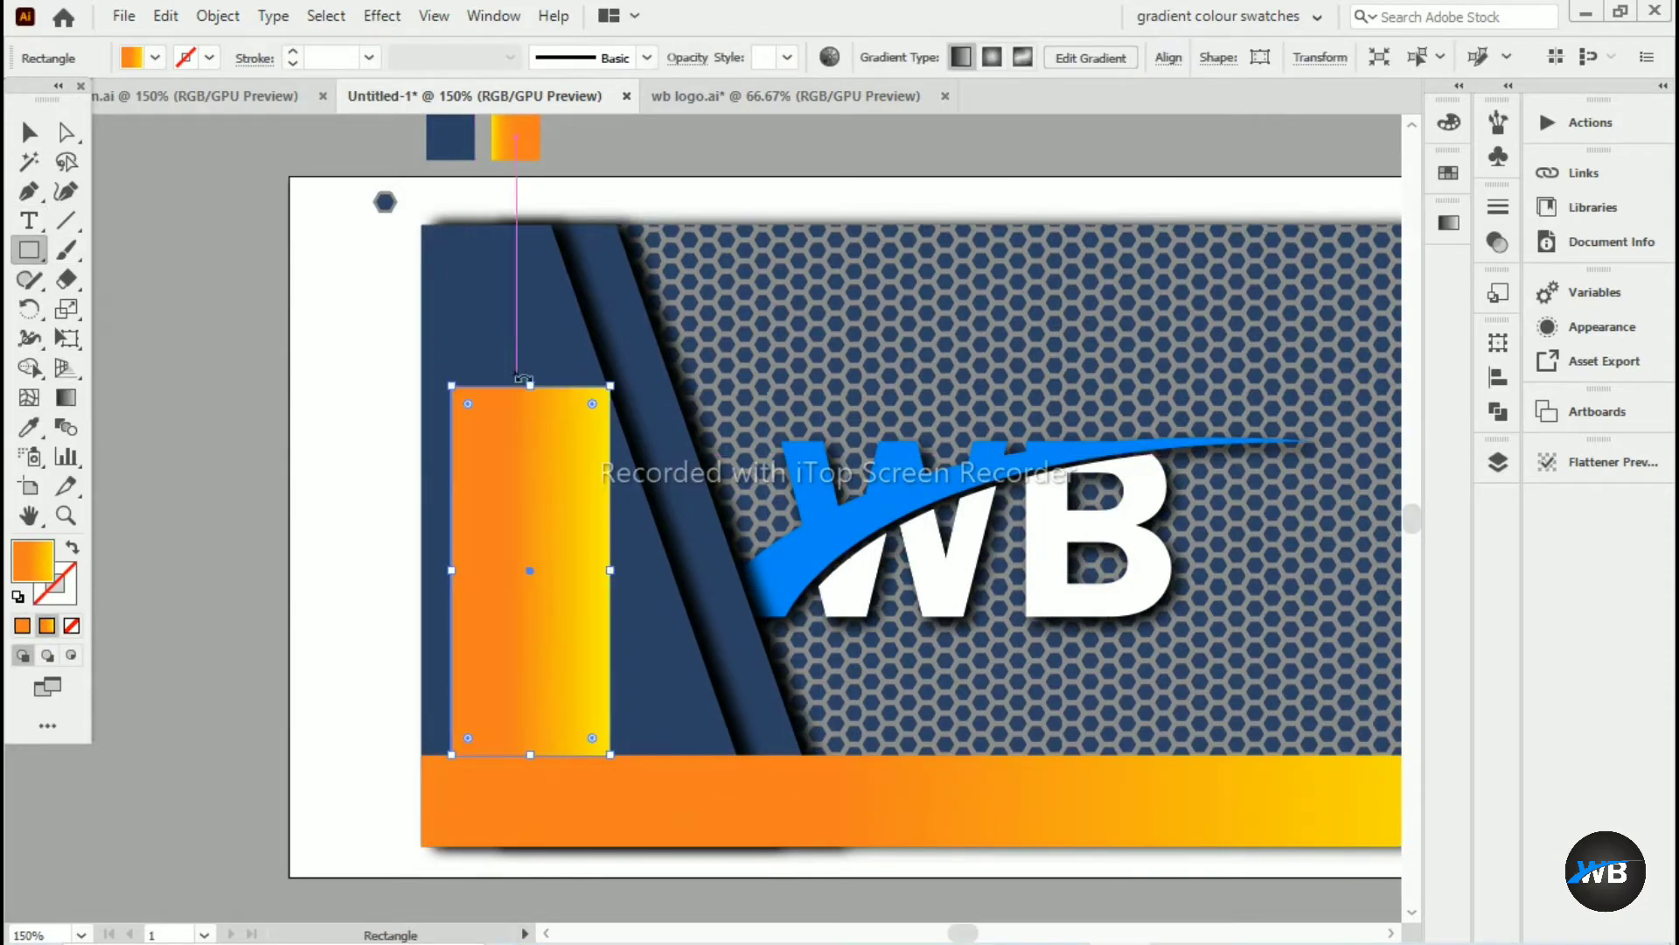
{"action": "left_click_drag", "start_coordinate": [530, 386], "coordinate": [536, 313]}
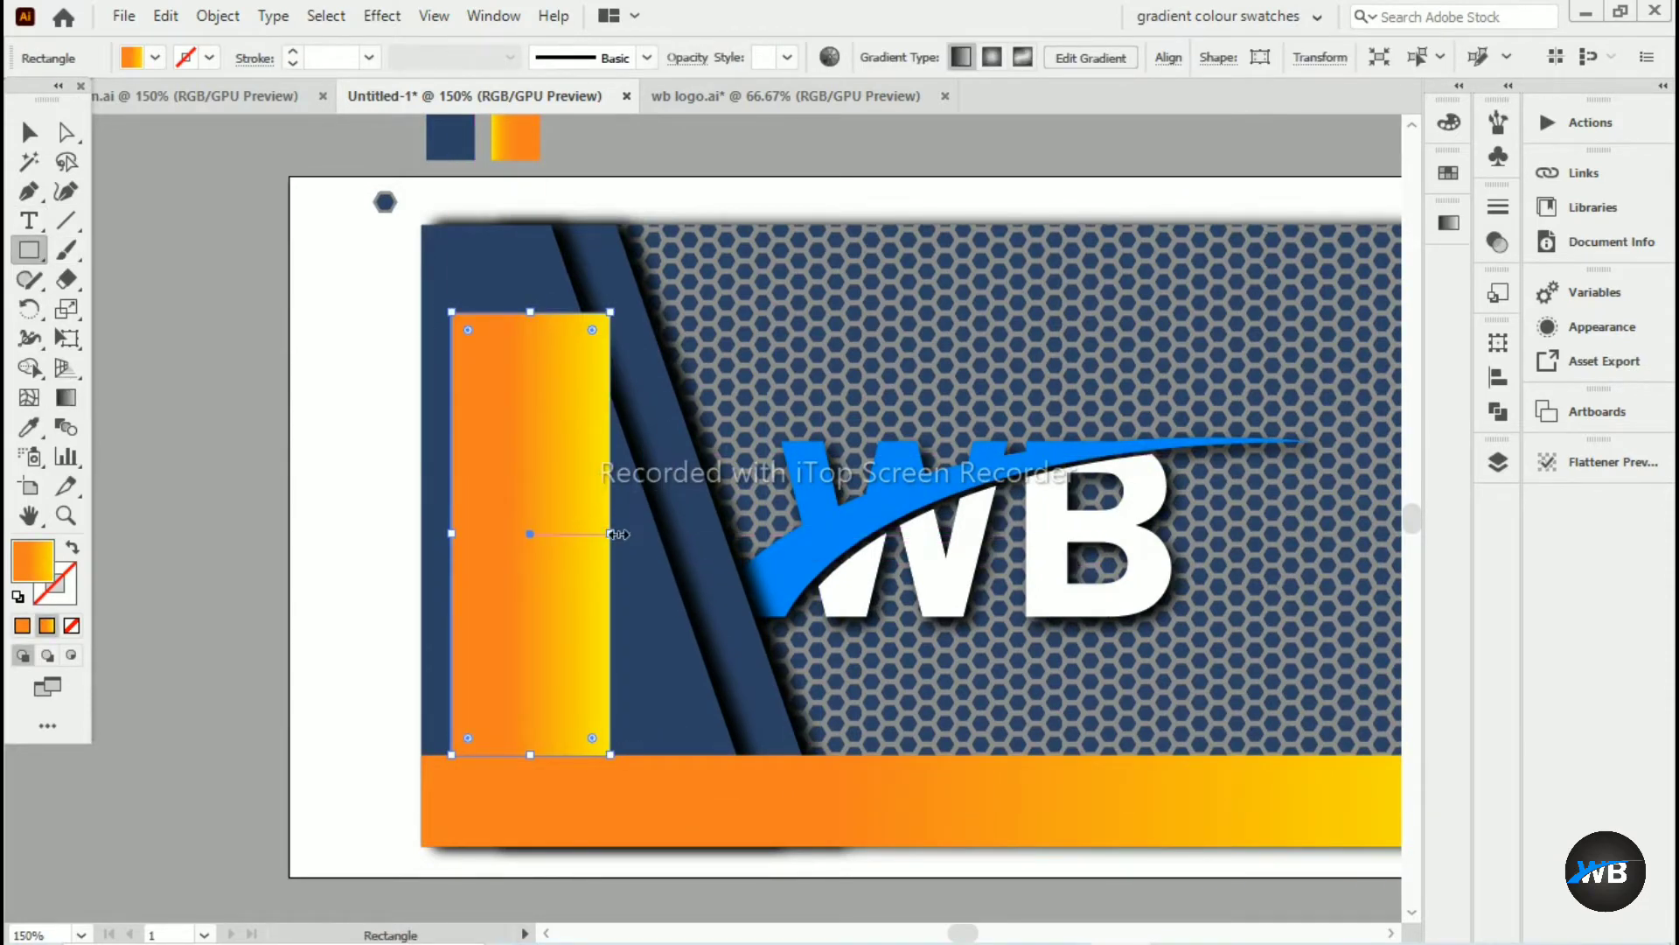
{"action": "left_click_drag", "start_coordinate": [612, 533], "coordinate": [638, 534]}
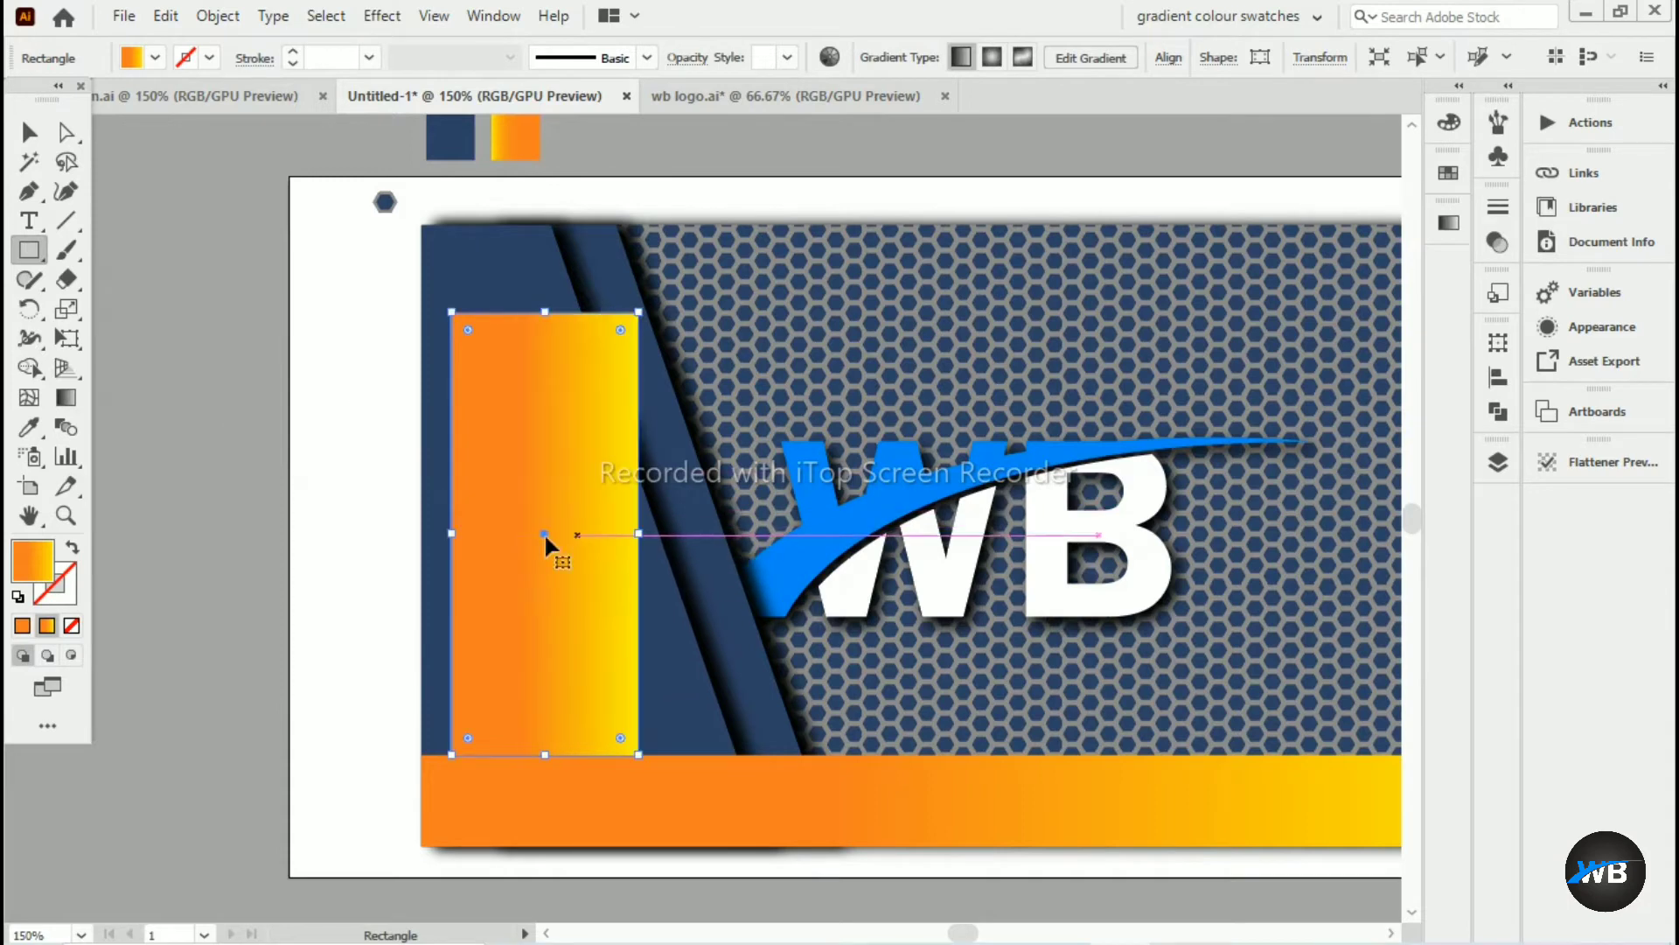
{"action": "left_click_drag", "start_coordinate": [452, 533], "coordinate": [488, 533]}
Try to collapse the tall rectangle's upper-right corner onto its upper-left corner
{"action": "key", "text": "a"}
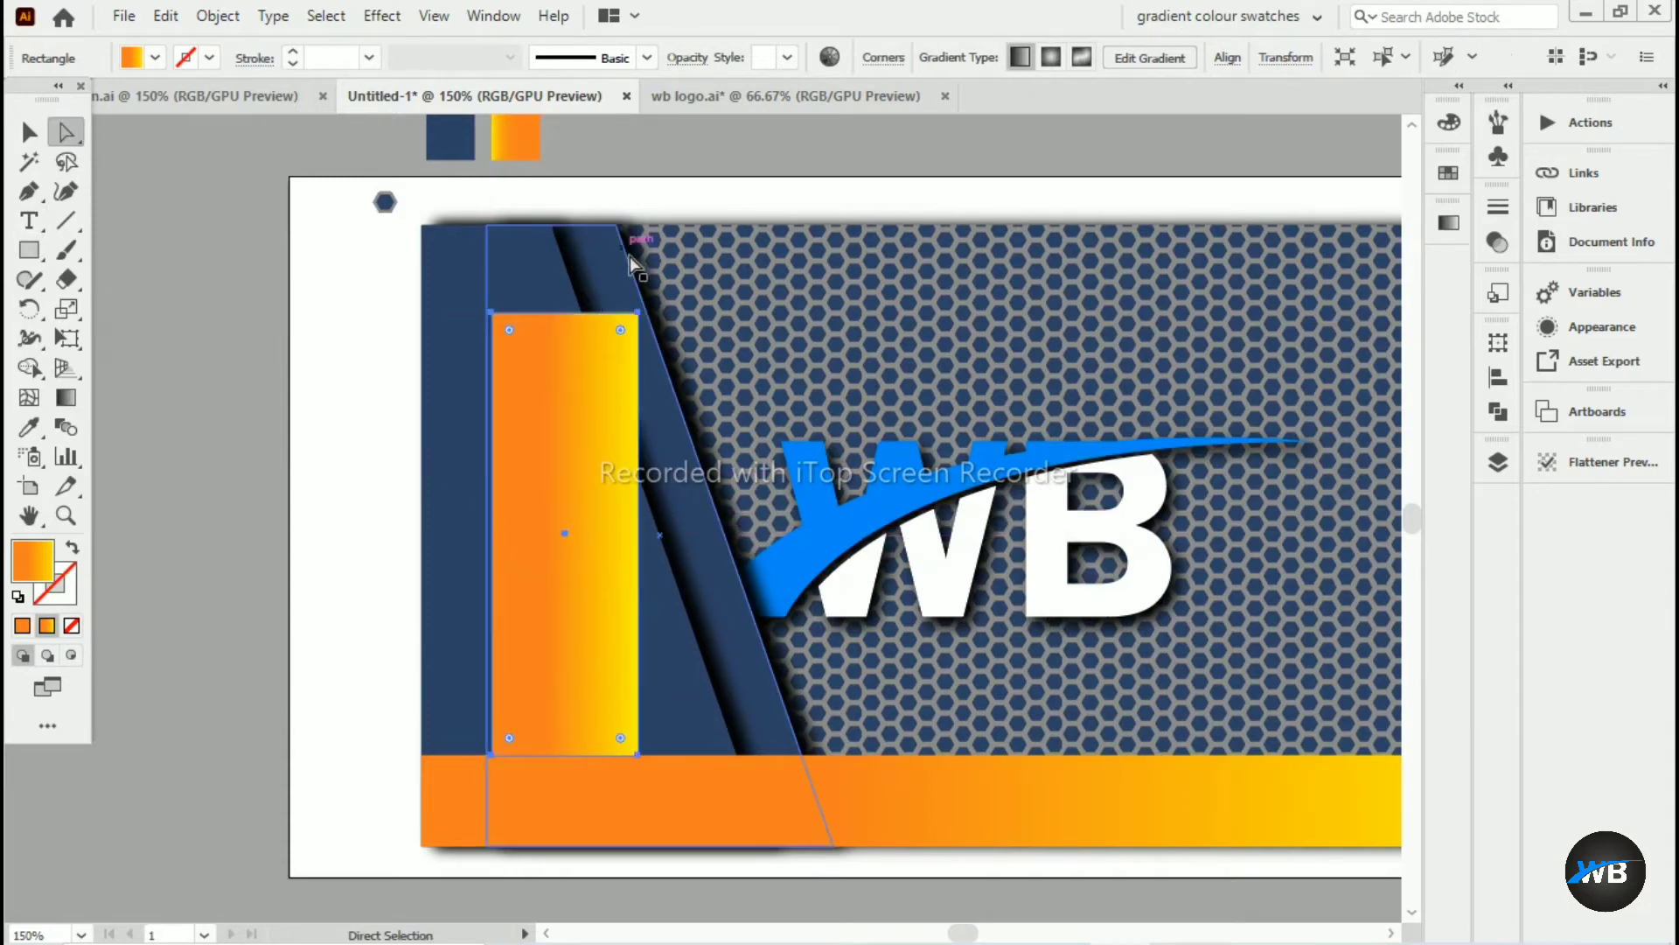
{"action": "left_click_drag", "start_coordinate": [638, 313], "coordinate": [494, 314]}
{"action": "key", "text": "ctrl+z"}
{"action": "left_click", "coordinate": [636, 313]}
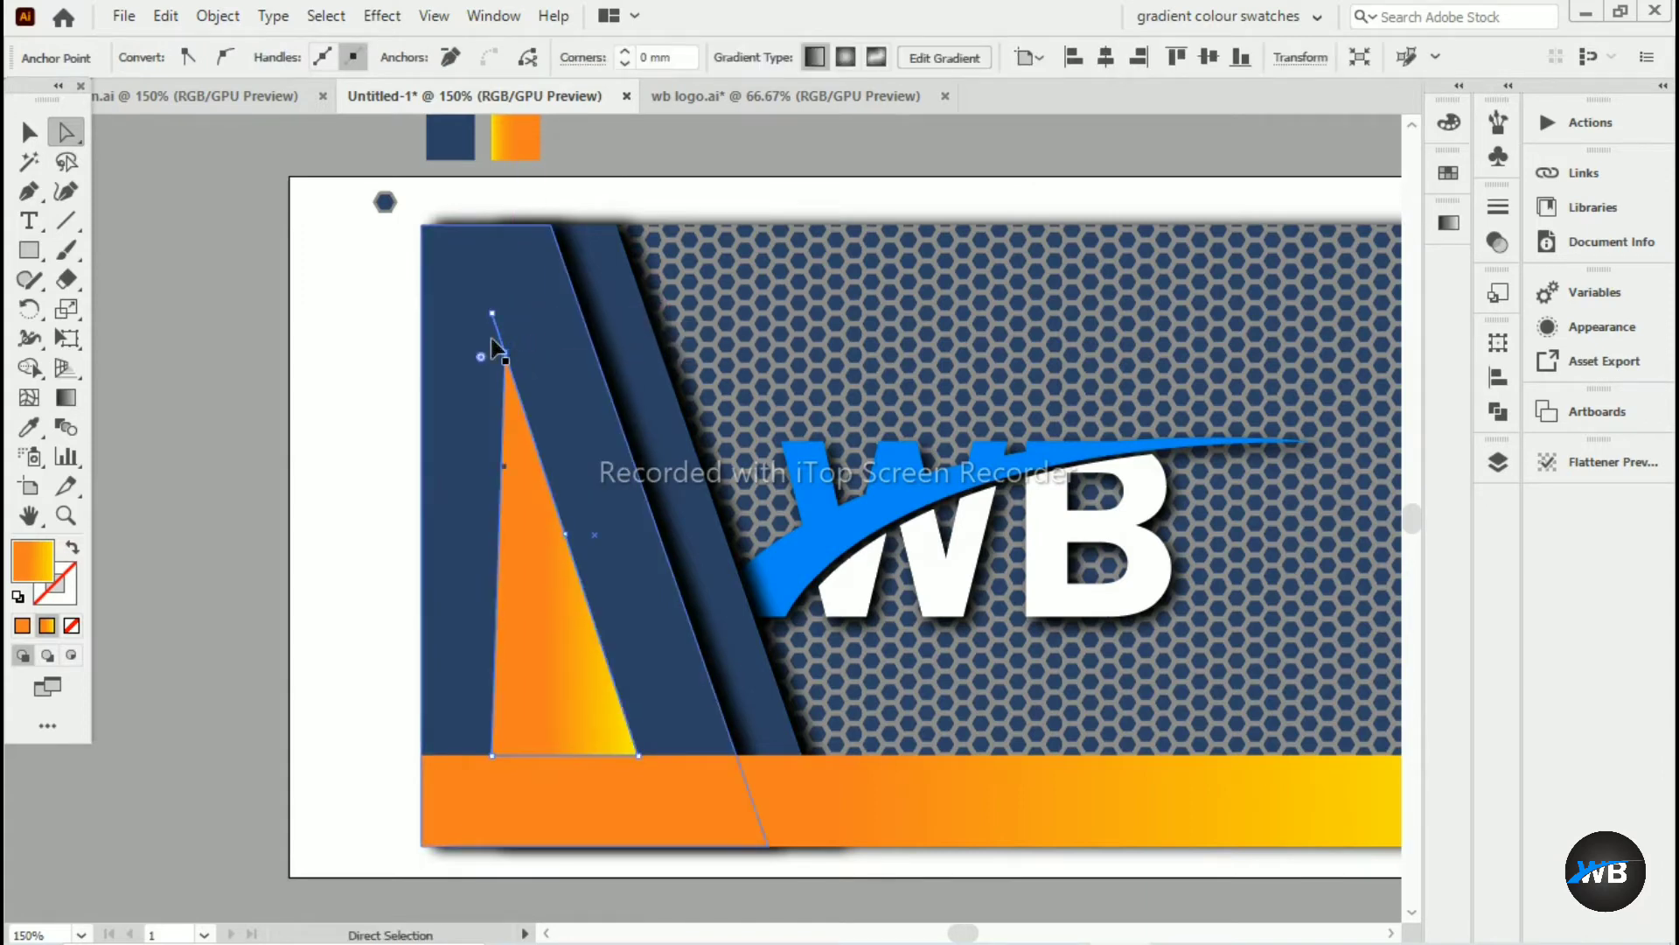
{"action": "key", "text": "ctrl+z"}
Delete the tall rectangle's upper-right anchor point to form a triangle, then lower its apex and move its lower-left corner inward
{"action": "key", "text": "p"}
{"action": "left_click", "coordinate": [641, 315]}
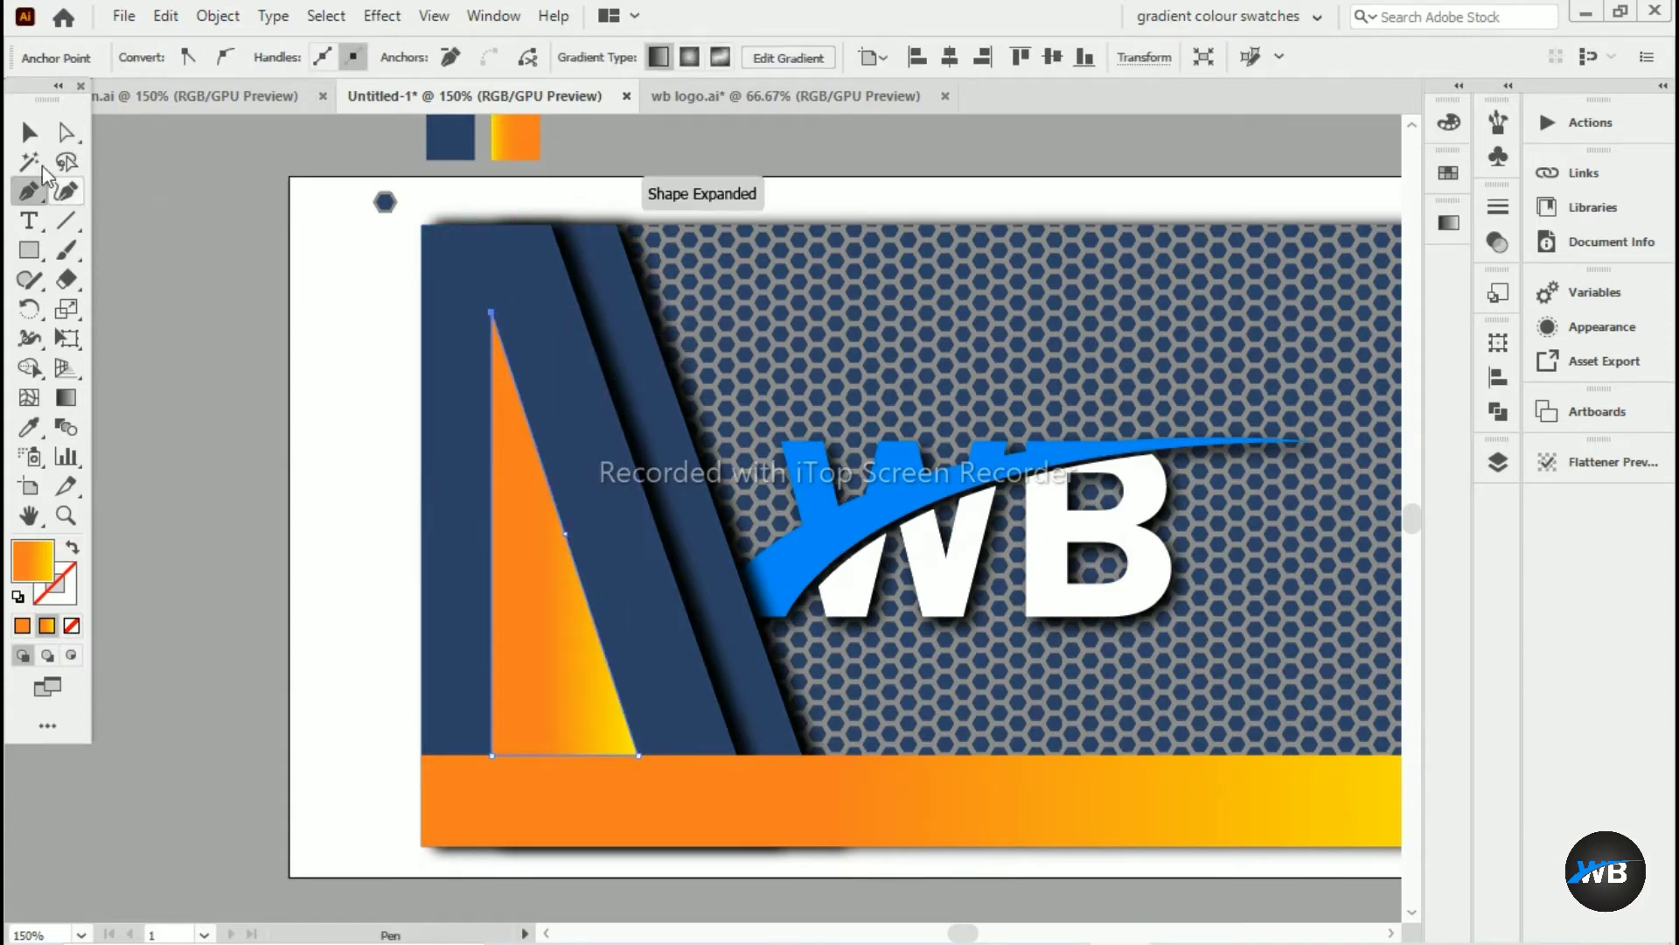
{"action": "key", "text": "a"}
{"action": "left_click_drag", "start_coordinate": [490, 312], "coordinate": [461, 401]}
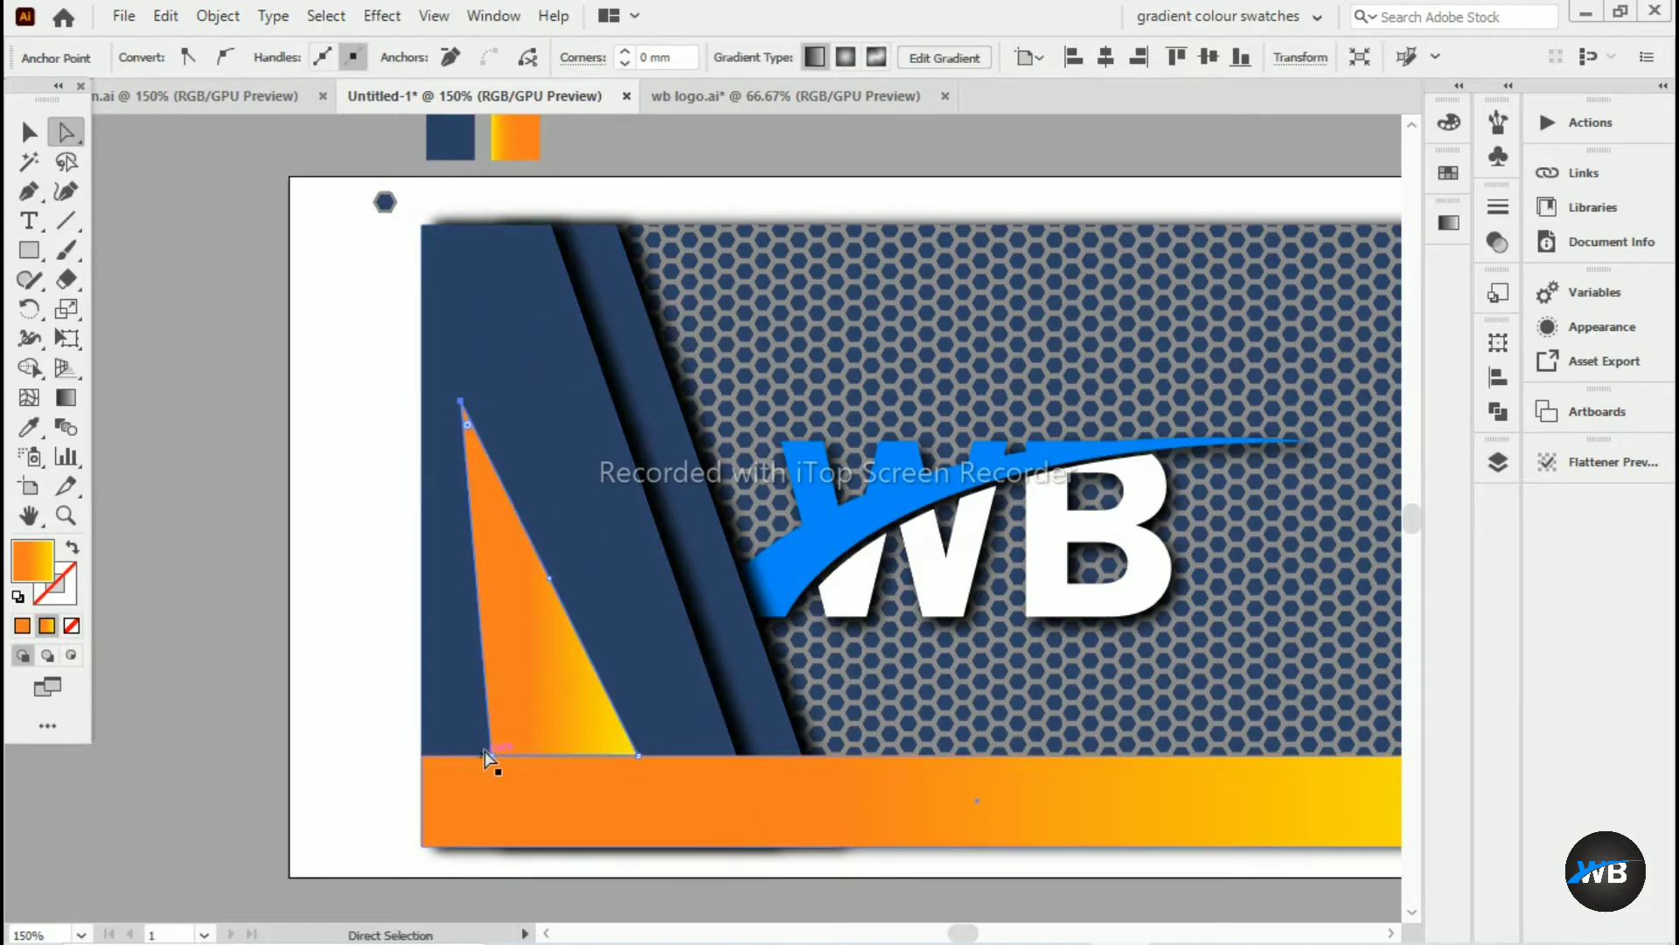
{"action": "left_click_drag", "start_coordinate": [499, 758], "coordinate": [525, 765]}
{"action": "left_click_drag", "start_coordinate": [461, 405], "coordinate": [493, 393]}
Align the triangle's lower-left corner exactly with the upper edge of the orange strip
{"action": "left_click_drag", "start_coordinate": [516, 757], "coordinate": [516, 759]}
{"action": "scroll", "coordinate": [536, 763], "scroll_direction": "up", "scroll_amount": 5}
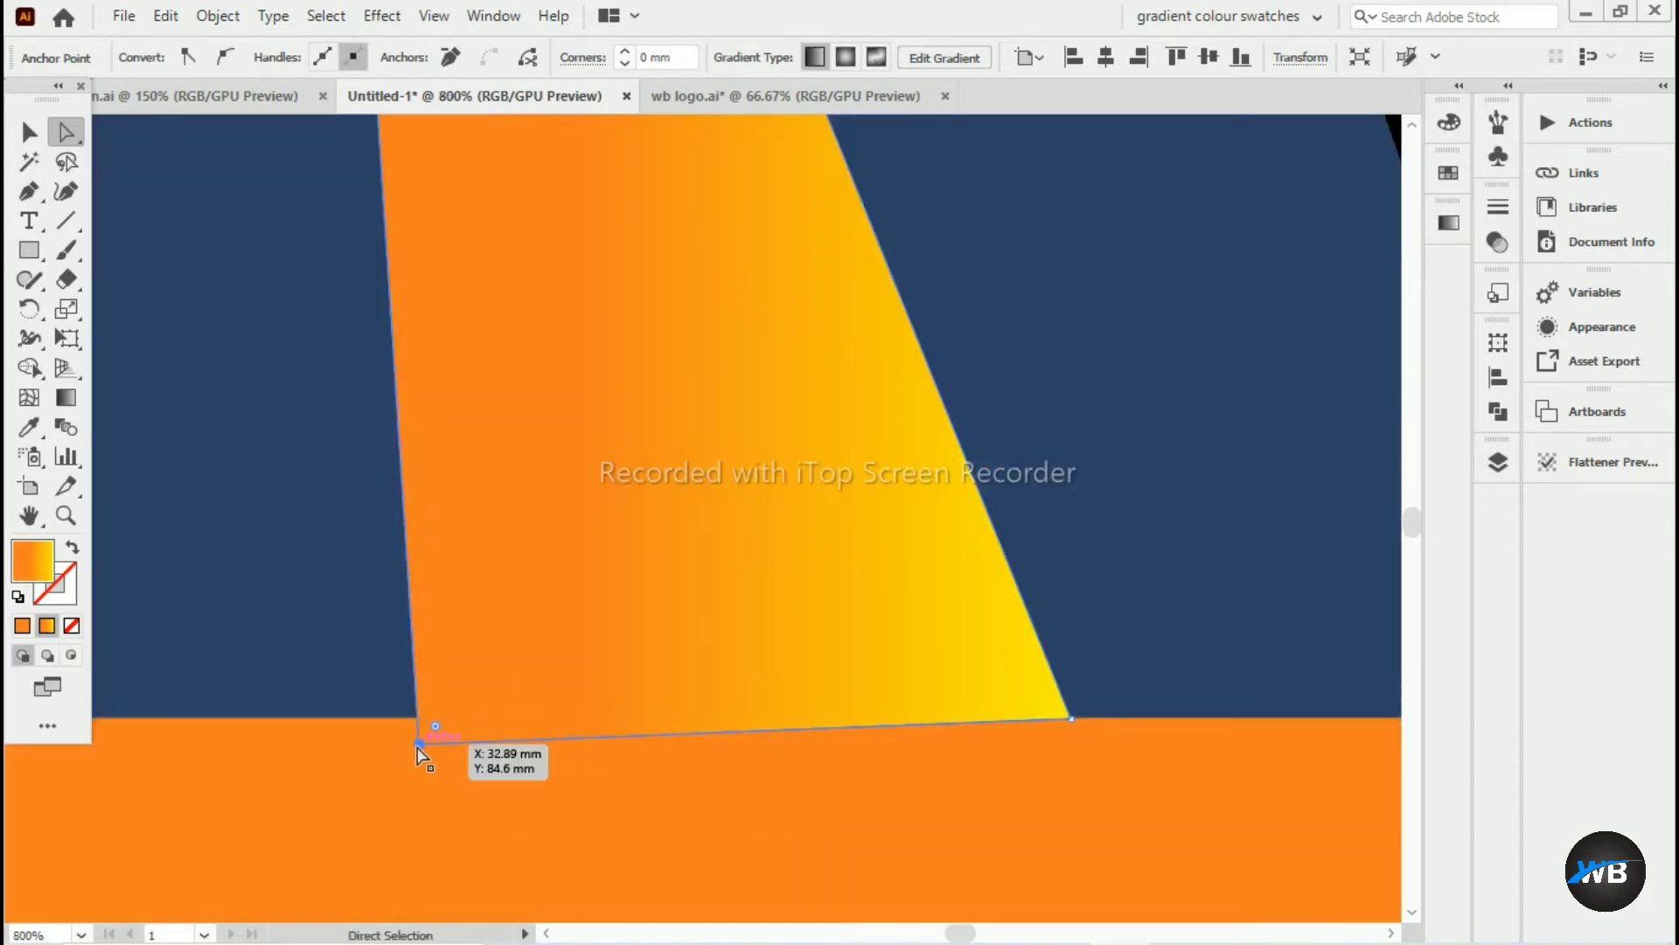
{"action": "left_click_drag", "start_coordinate": [418, 744], "coordinate": [415, 714]}
{"action": "scroll", "coordinate": [414, 713], "scroll_direction": "down", "scroll_amount": 5}
Add a second orange stop near the yellow end of the triangle's gradient, leaving yellow only at its lower-right tip
{"action": "left_click_drag", "start_coordinate": [434, 587], "coordinate": [464, 479]}
{"action": "scroll", "coordinate": [495, 667], "scroll_direction": "up", "scroll_amount": 2}
{"action": "left_click", "coordinate": [466, 511]}
{"action": "left_click", "coordinate": [1446, 224]}
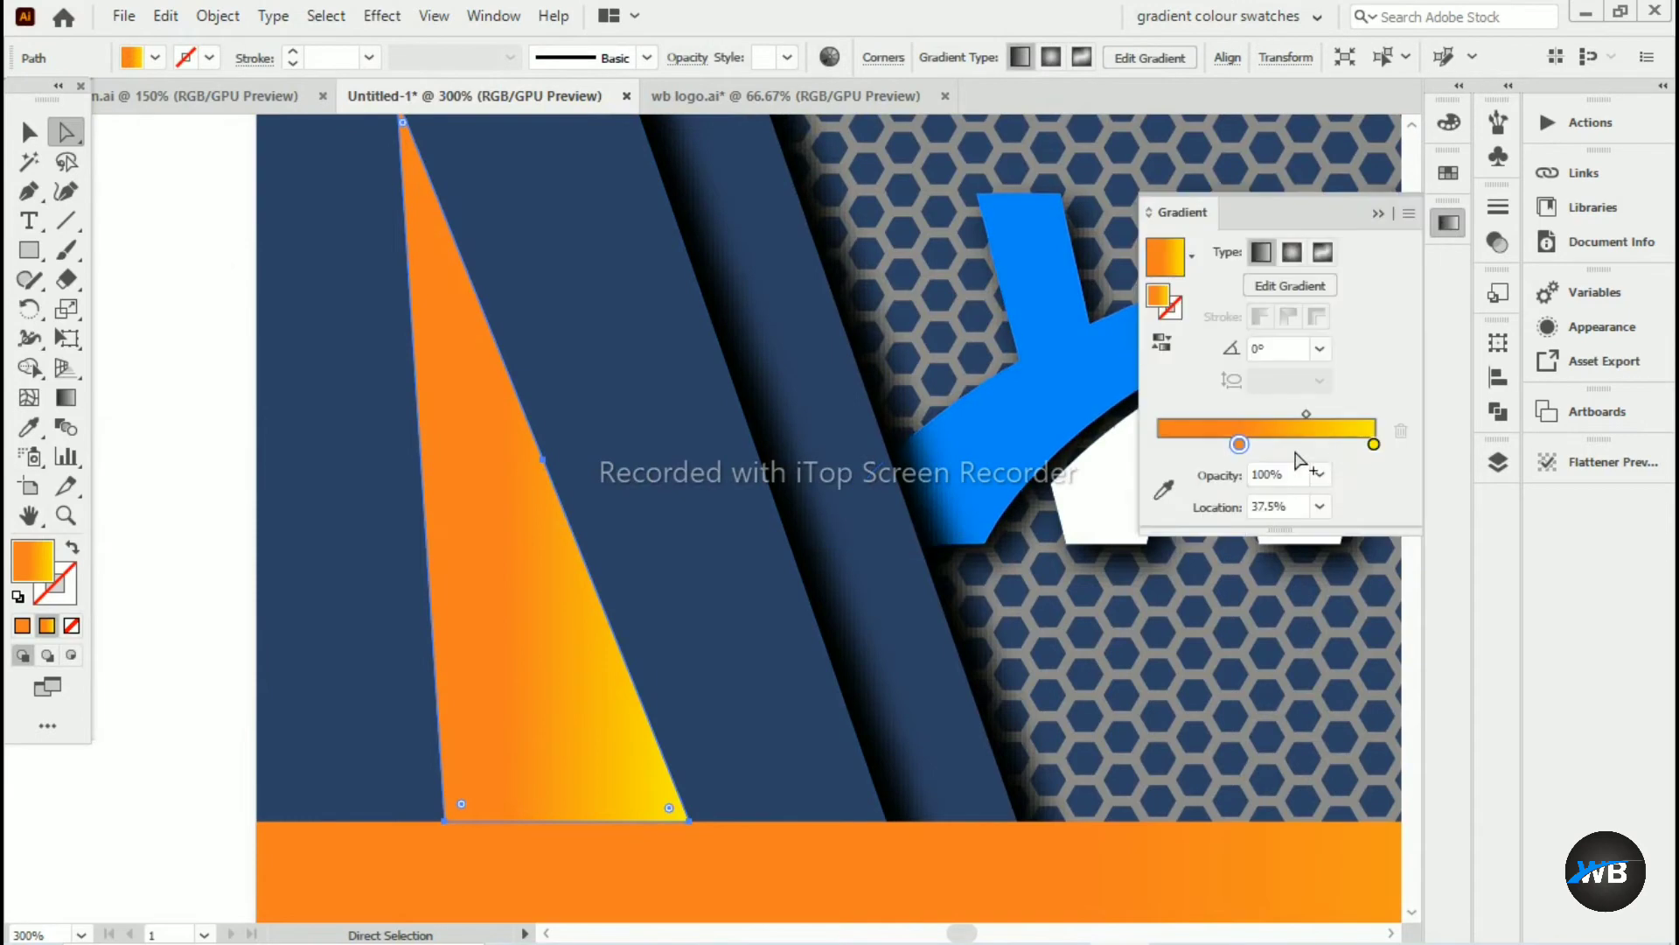
{"action": "left_click_drag", "start_coordinate": [1240, 445], "coordinate": [1374, 444]}
{"action": "left_click", "coordinate": [210, 354]}
{"action": "scroll", "coordinate": [372, 364], "scroll_direction": "down", "scroll_amount": 1}
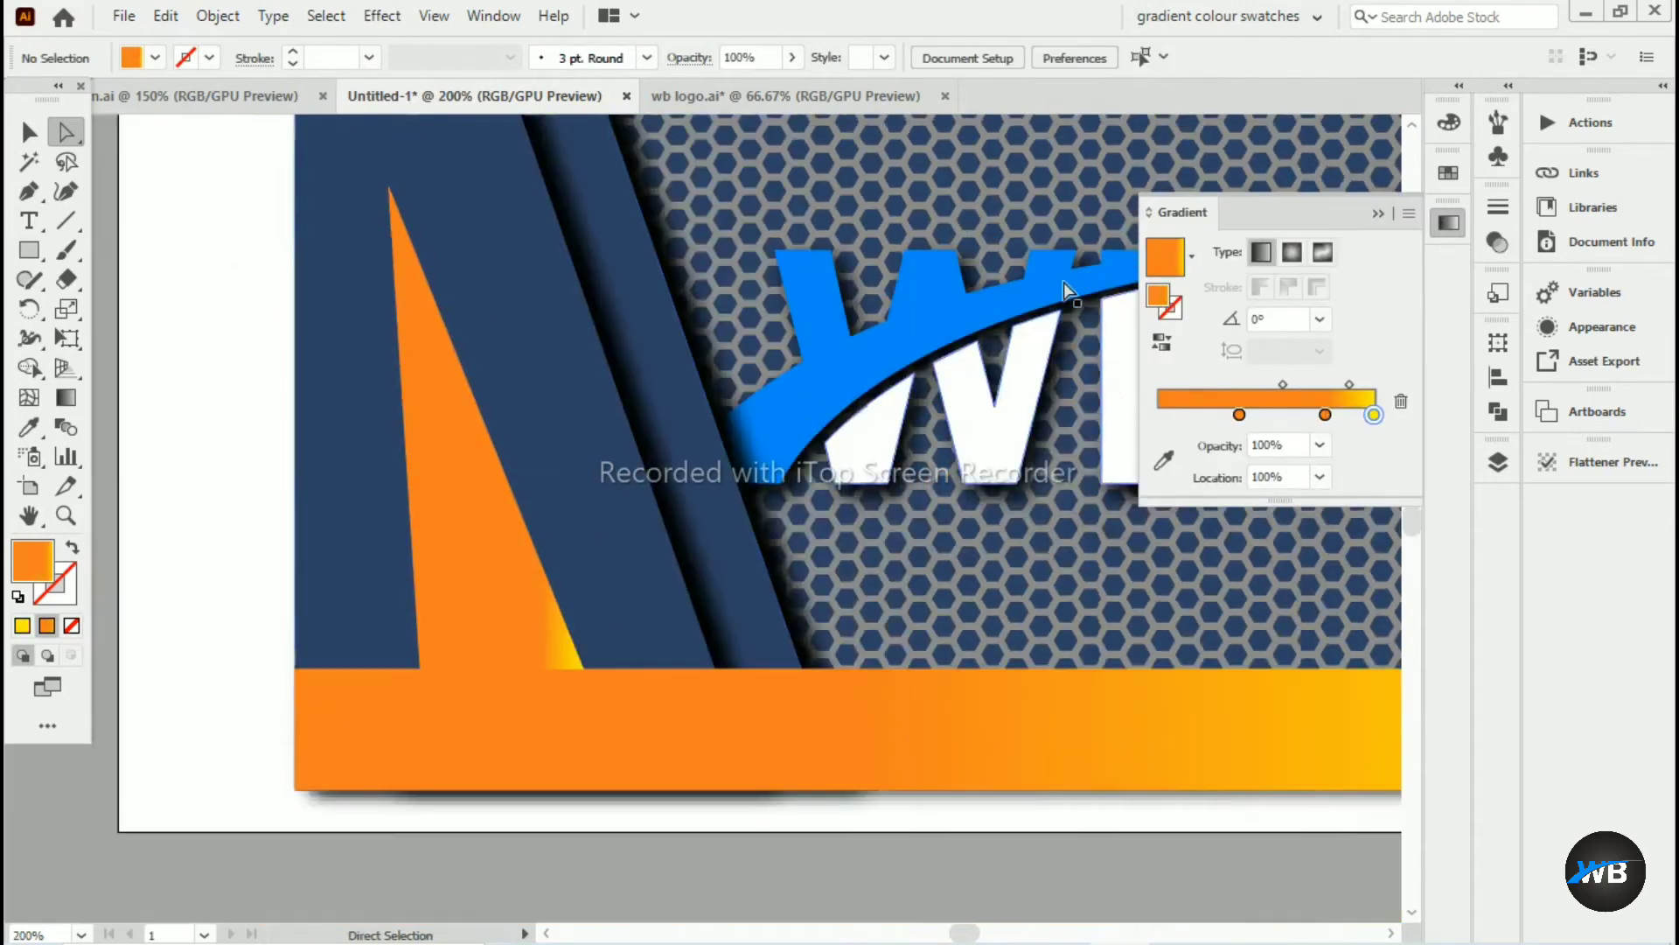
{"action": "left_click", "coordinate": [1367, 214]}
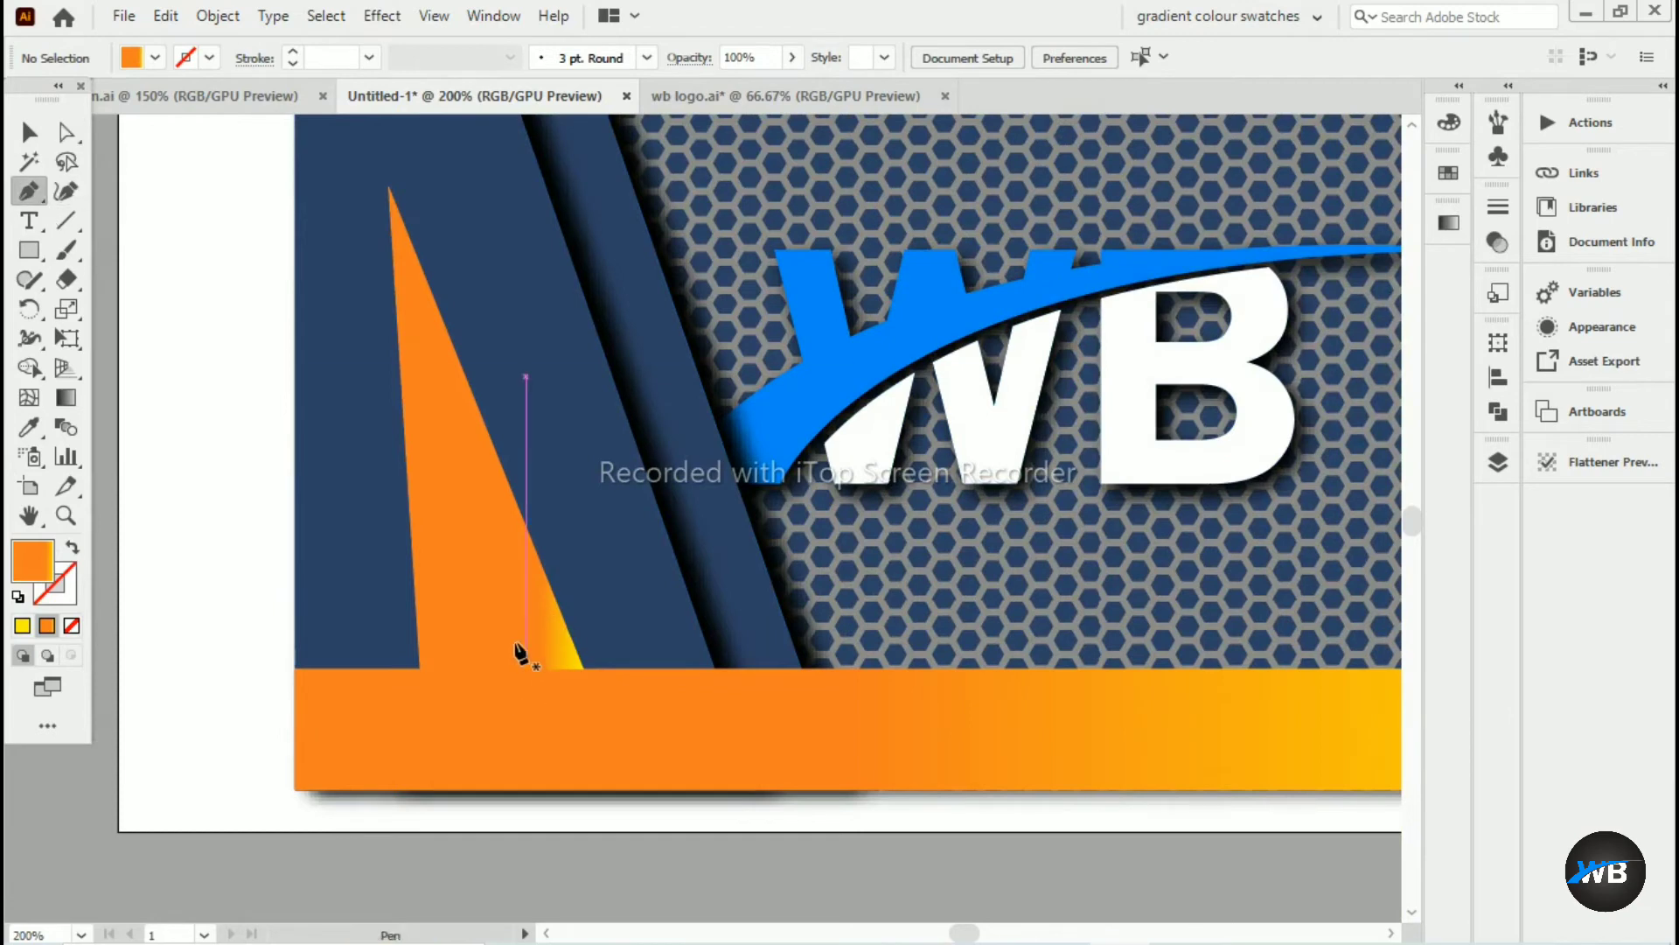
Remove the yellow stop from the triangle's gradient to make the fill solid orange
{"action": "left_click", "coordinate": [376, 489]}
{"action": "left_click", "coordinate": [451, 469]}
{"action": "left_click", "coordinate": [1452, 224]}
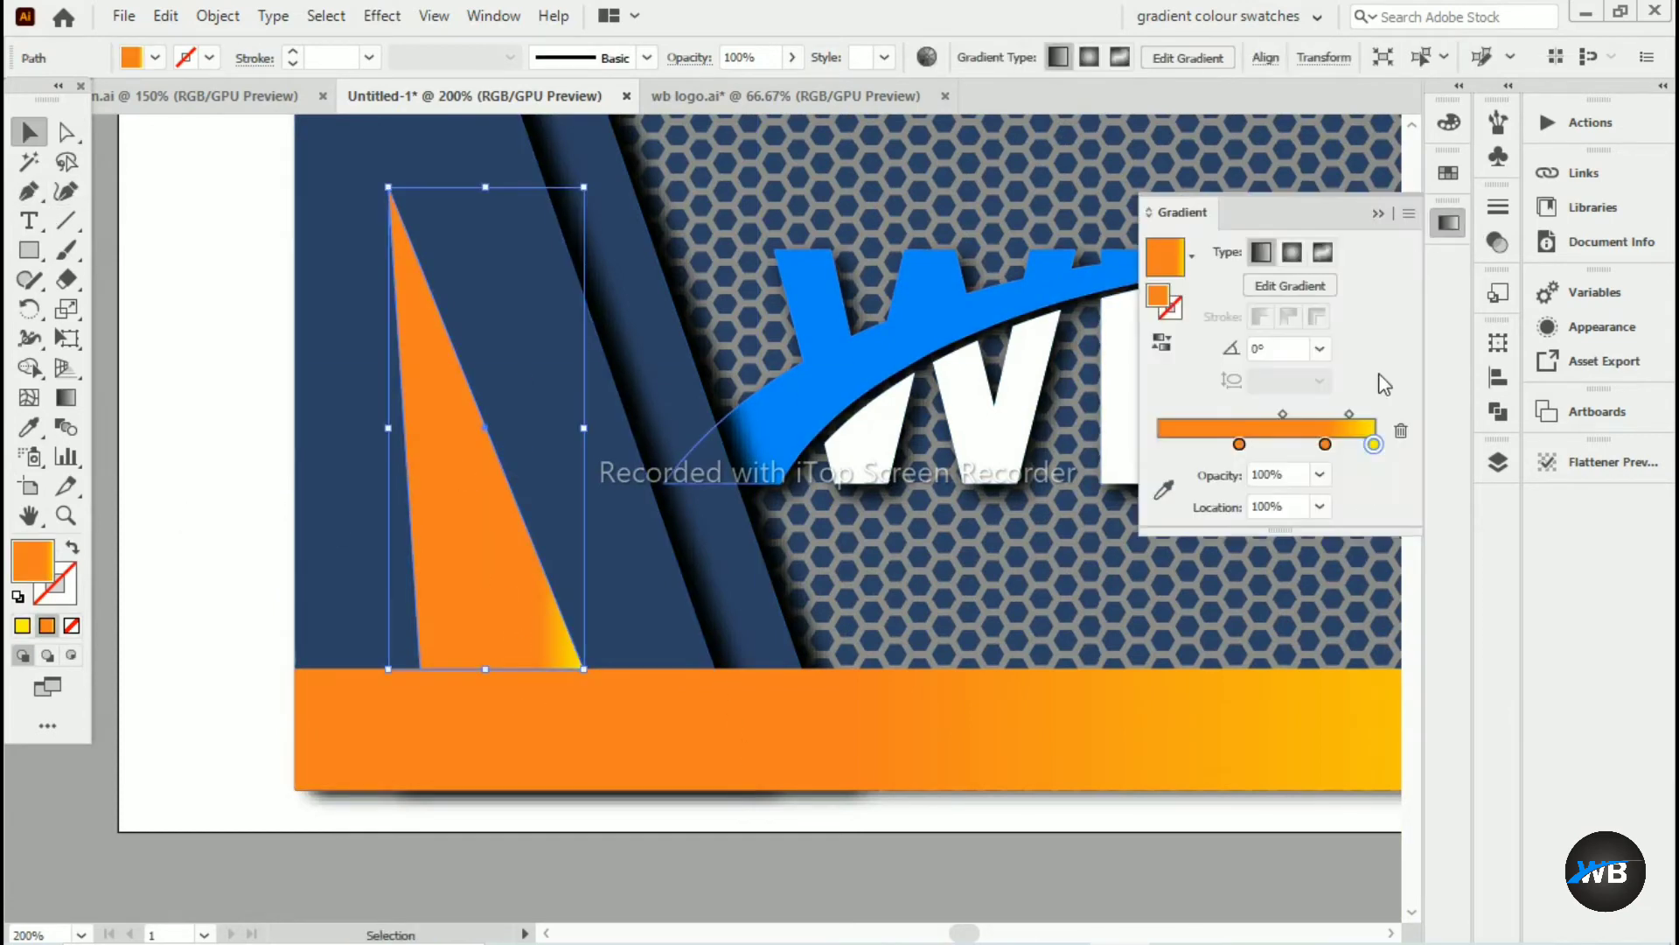
{"action": "left_click_drag", "start_coordinate": [1372, 444], "coordinate": [1365, 437]}
{"action": "left_click", "coordinate": [1377, 217]}
{"action": "left_click", "coordinate": [201, 350]}
{"action": "key", "text": "p"}
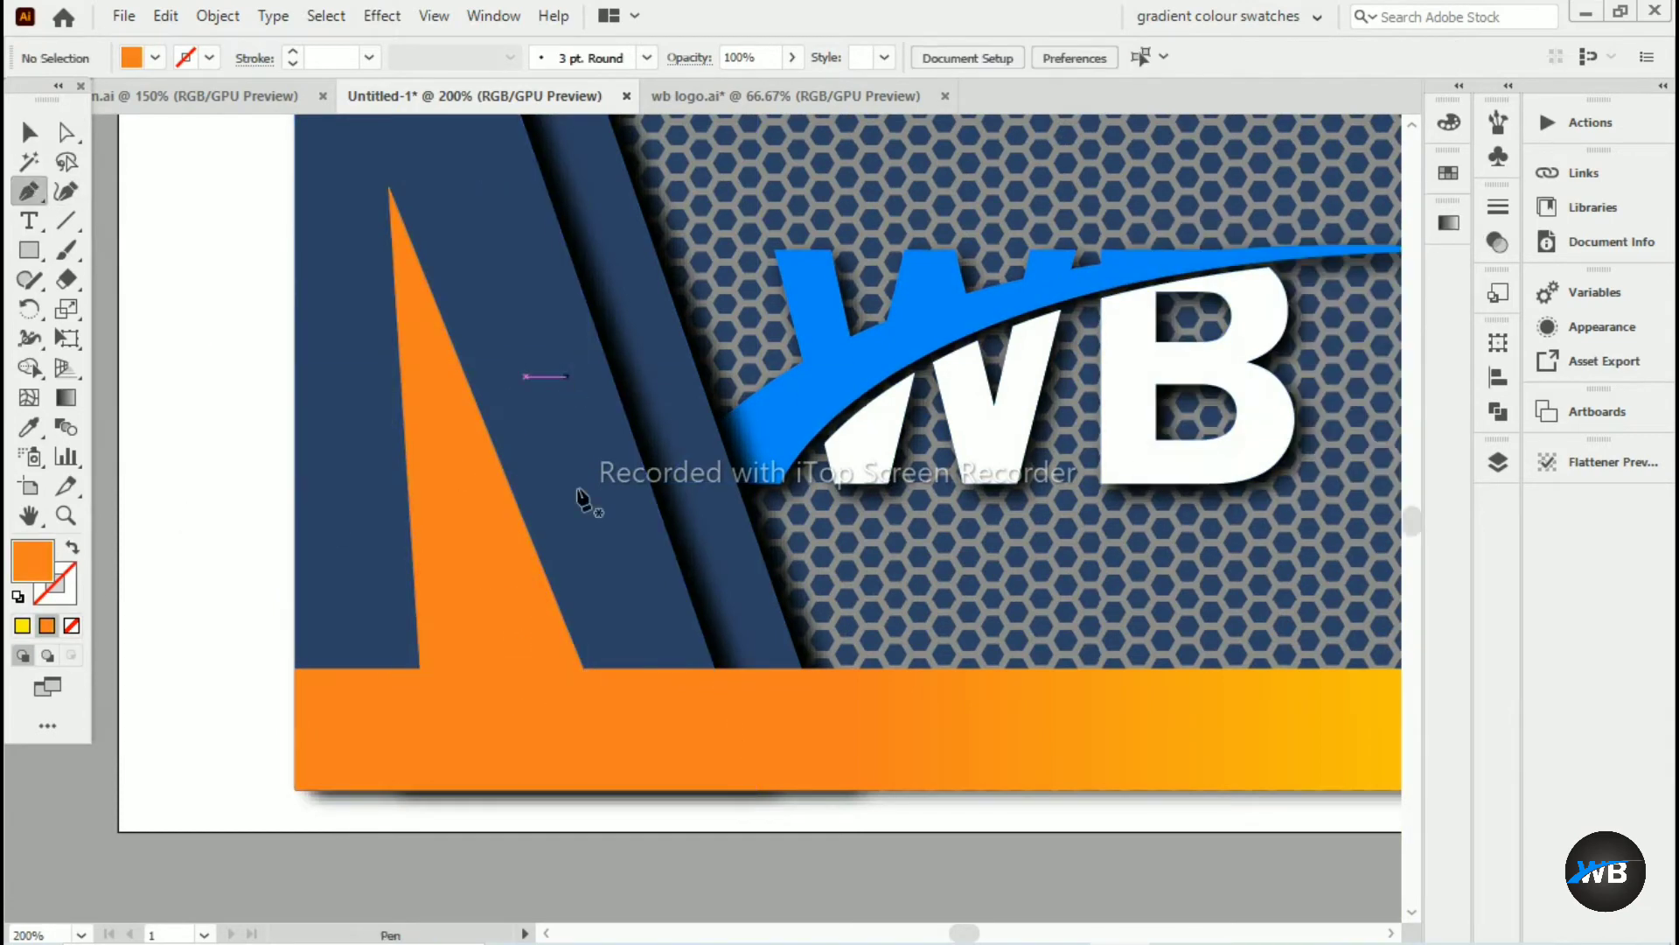
Draw a closed triangular facet with the Pen tool from the orange triangle's base to its apex and lower-right corner
{"action": "left_click_drag", "start_coordinate": [480, 667], "coordinate": [496, 691]}
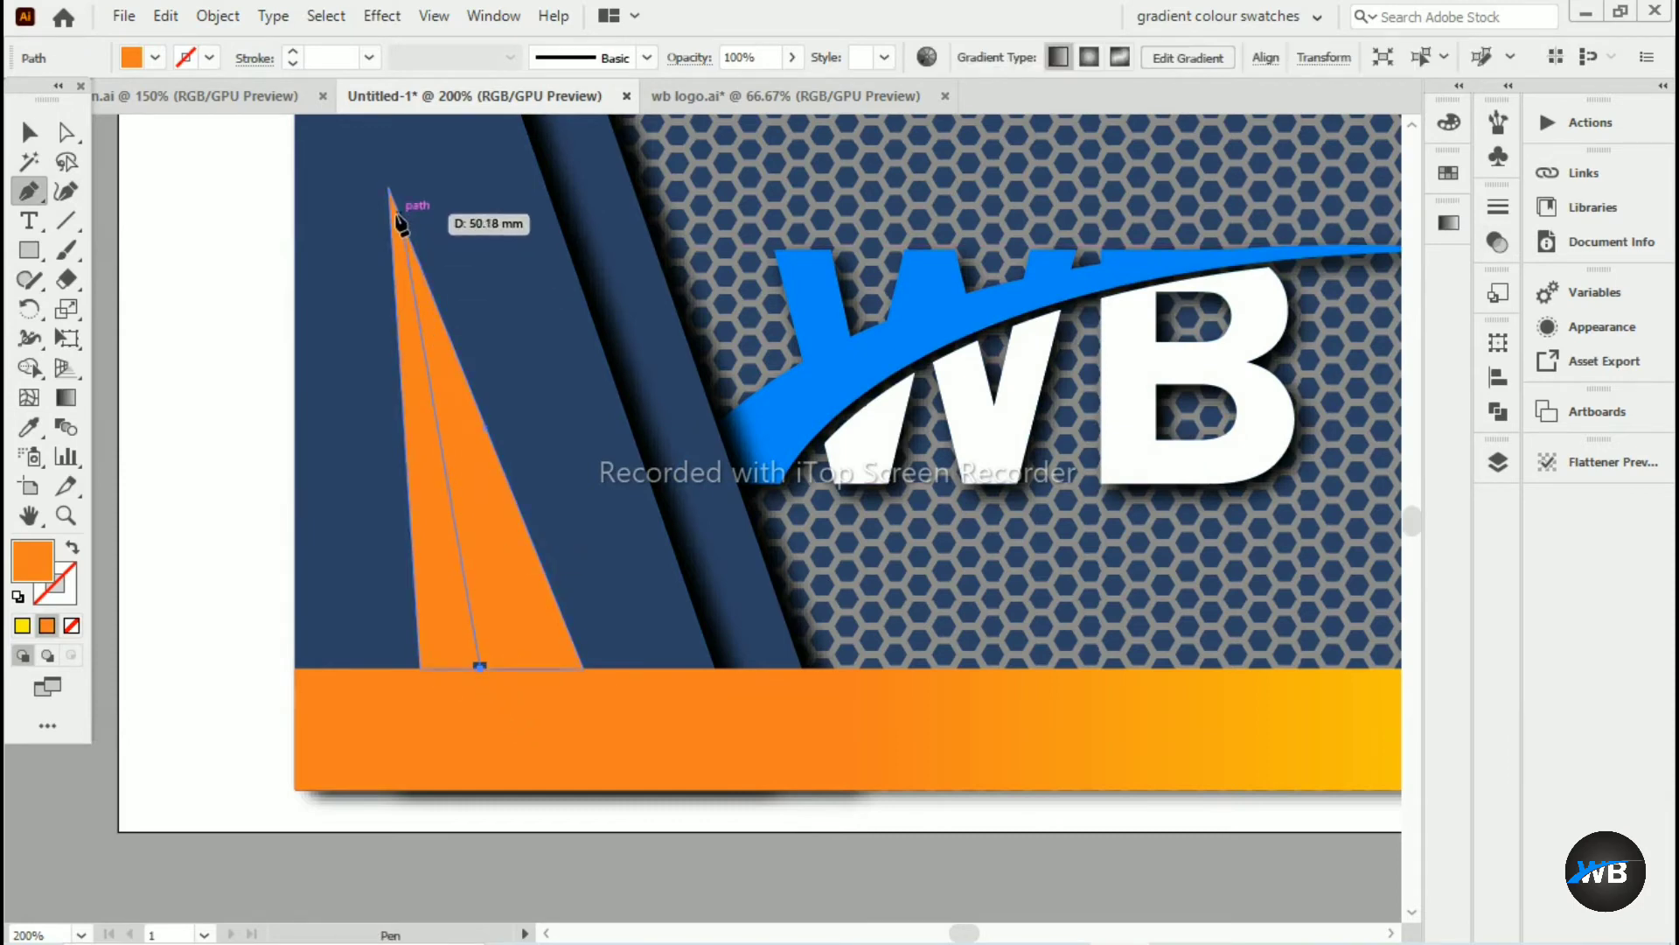
{"action": "left_click", "coordinate": [389, 188]}
{"action": "left_click", "coordinate": [584, 669]}
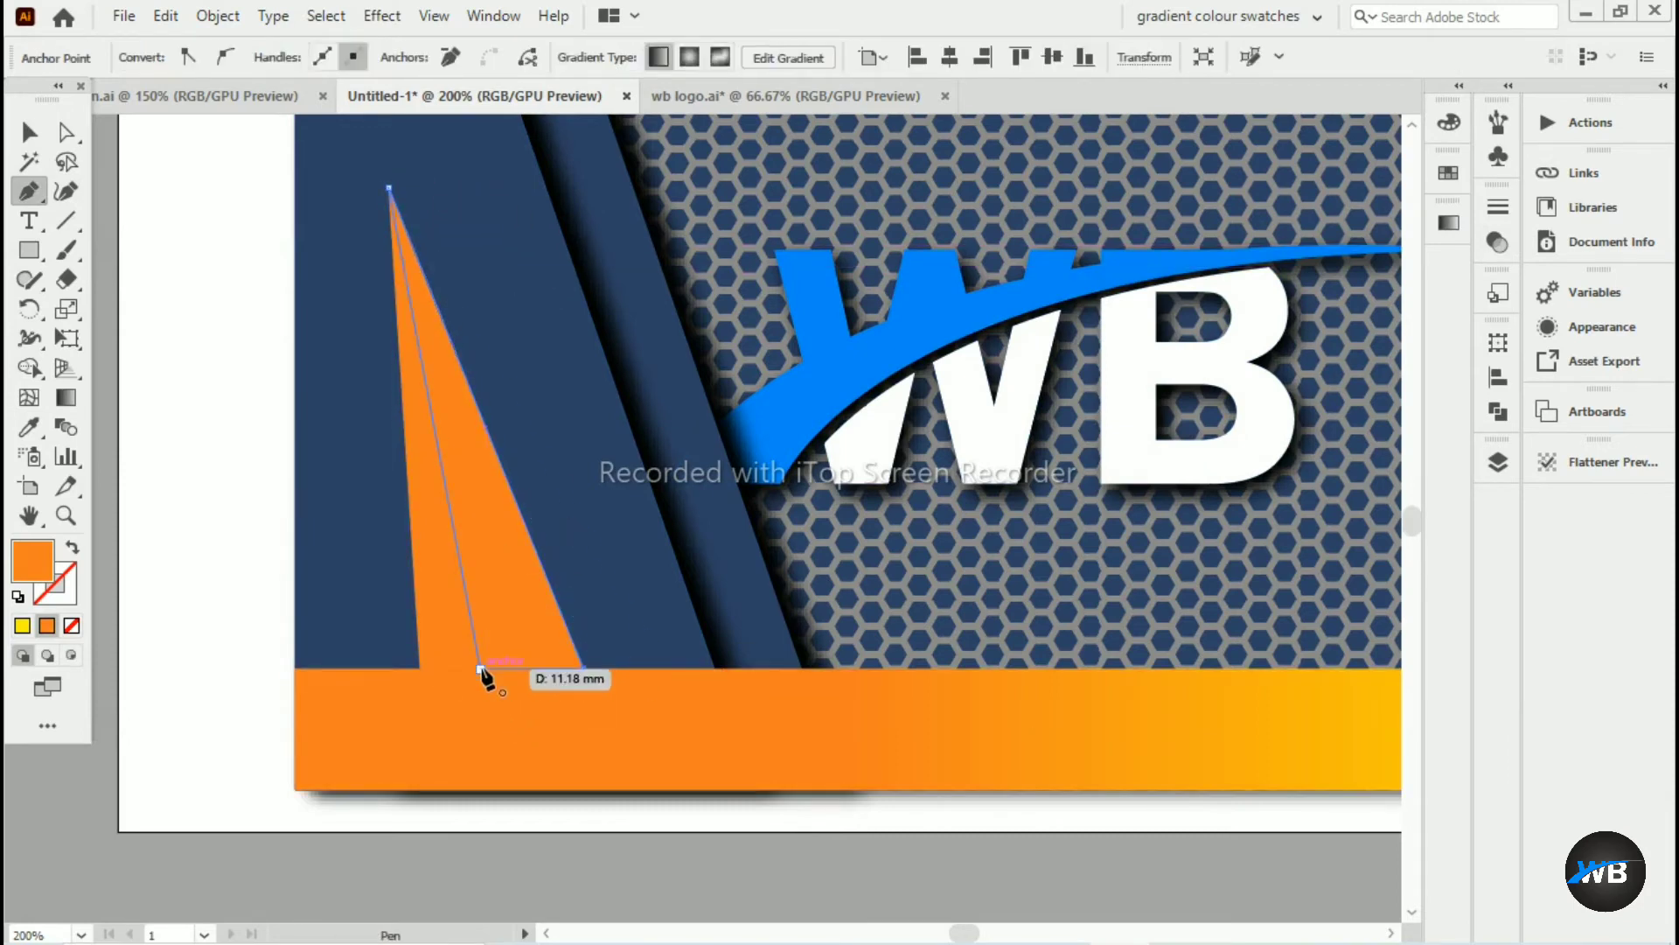
{"action": "left_click", "coordinate": [481, 669]}
{"action": "left_click_drag", "start_coordinate": [311, 582], "coordinate": [244, 597]}
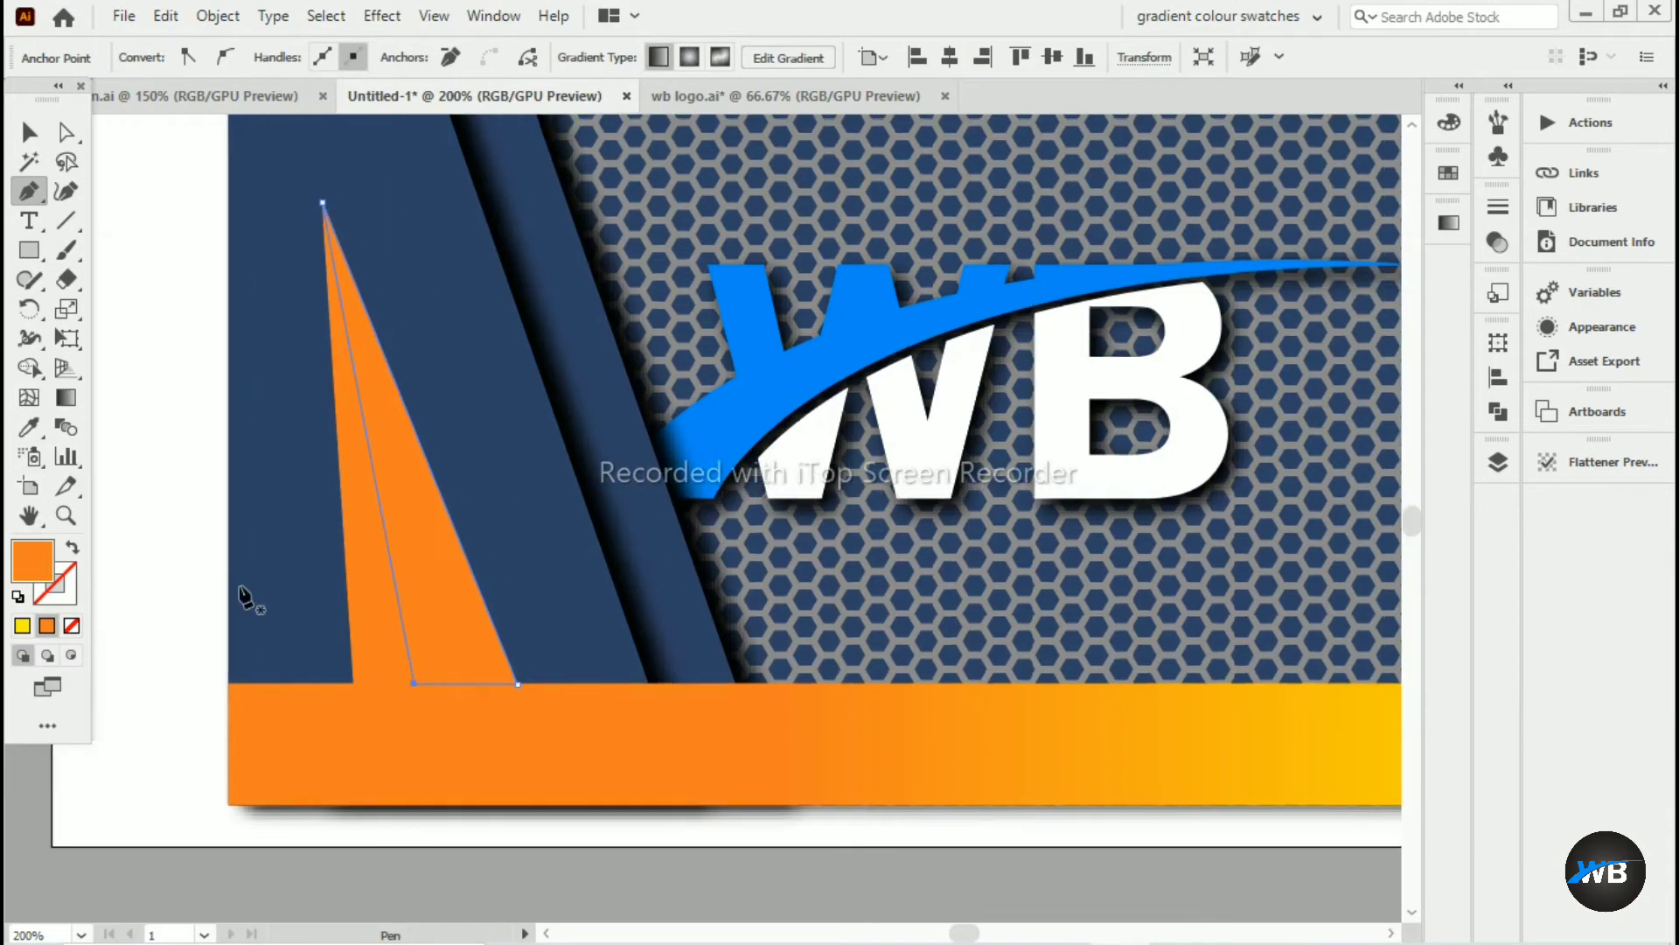
Fill the facet with the strip's orange-yellow gradient and run it vertically, with yellow at the apex and orange at the base
{"action": "key", "text": "i"}
{"action": "left_click", "coordinate": [711, 703]}
{"action": "key", "text": "g"}
{"action": "left_click_drag", "start_coordinate": [348, 253], "coordinate": [394, 765]}
{"action": "left_click_drag", "start_coordinate": [434, 774], "coordinate": [405, 259]}
{"action": "key", "text": "v"}
{"action": "left_click", "coordinate": [136, 331]}
{"action": "scroll", "coordinate": [164, 318], "scroll_direction": "down", "scroll_amount": 2}
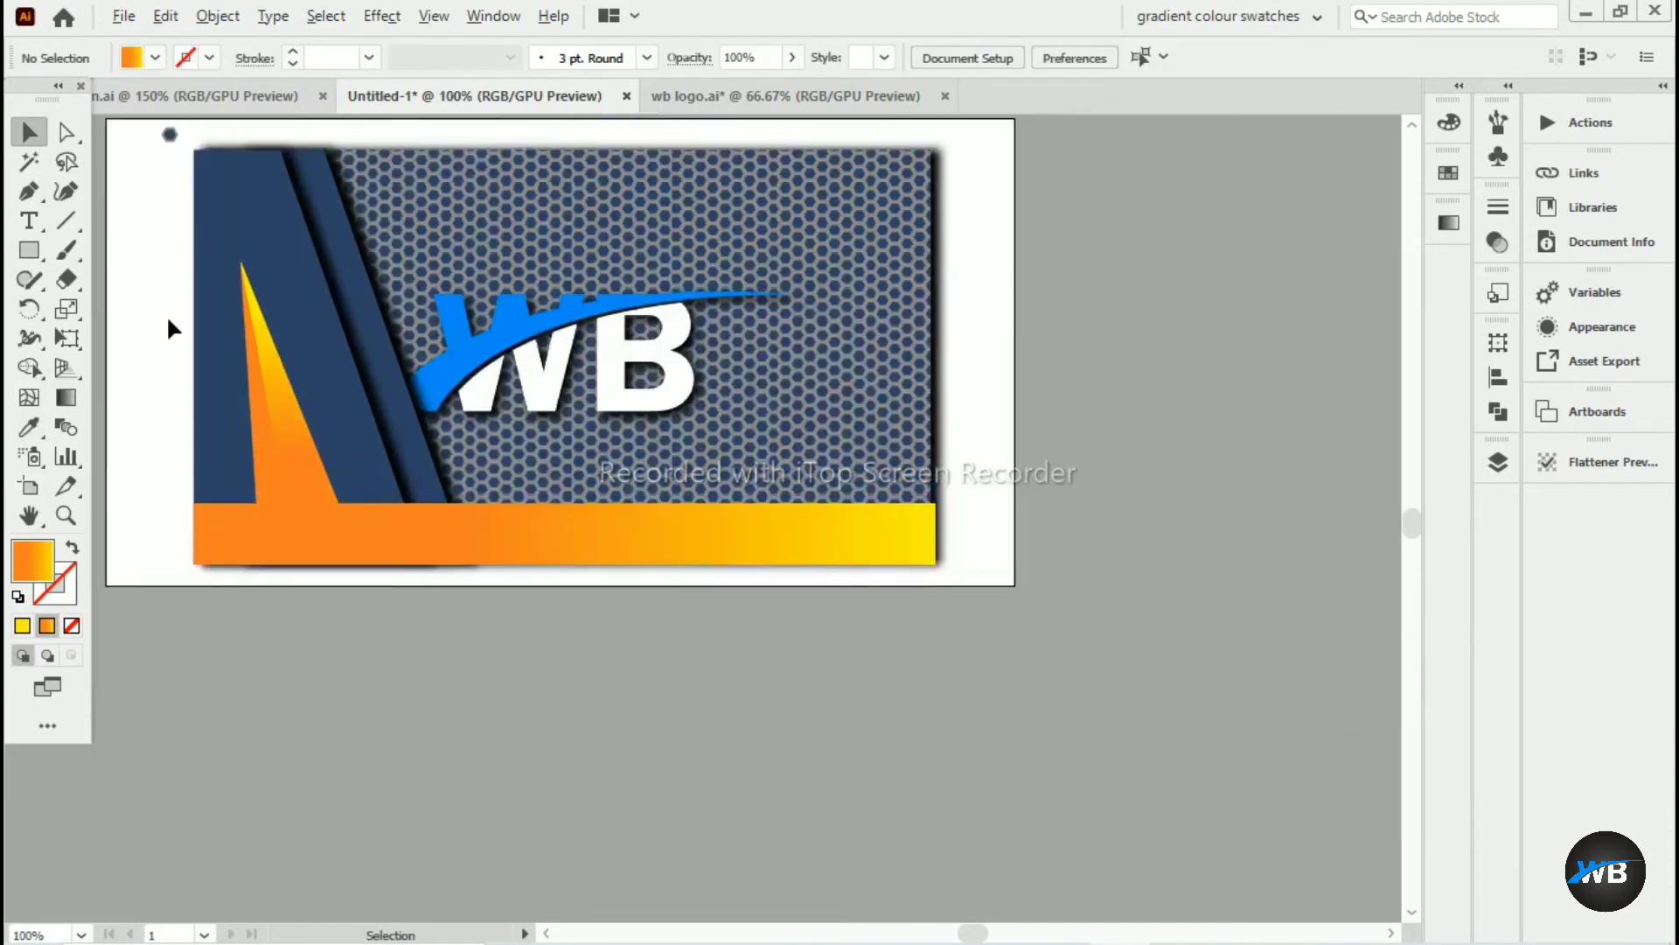
Lock the hexagon-patterned background and the WB logo
{"action": "left_click_drag", "start_coordinate": [169, 322], "coordinate": [273, 459]}
{"action": "left_click_drag", "start_coordinate": [652, 266], "coordinate": [725, 532]}
{"action": "left_click", "coordinate": [218, 16]}
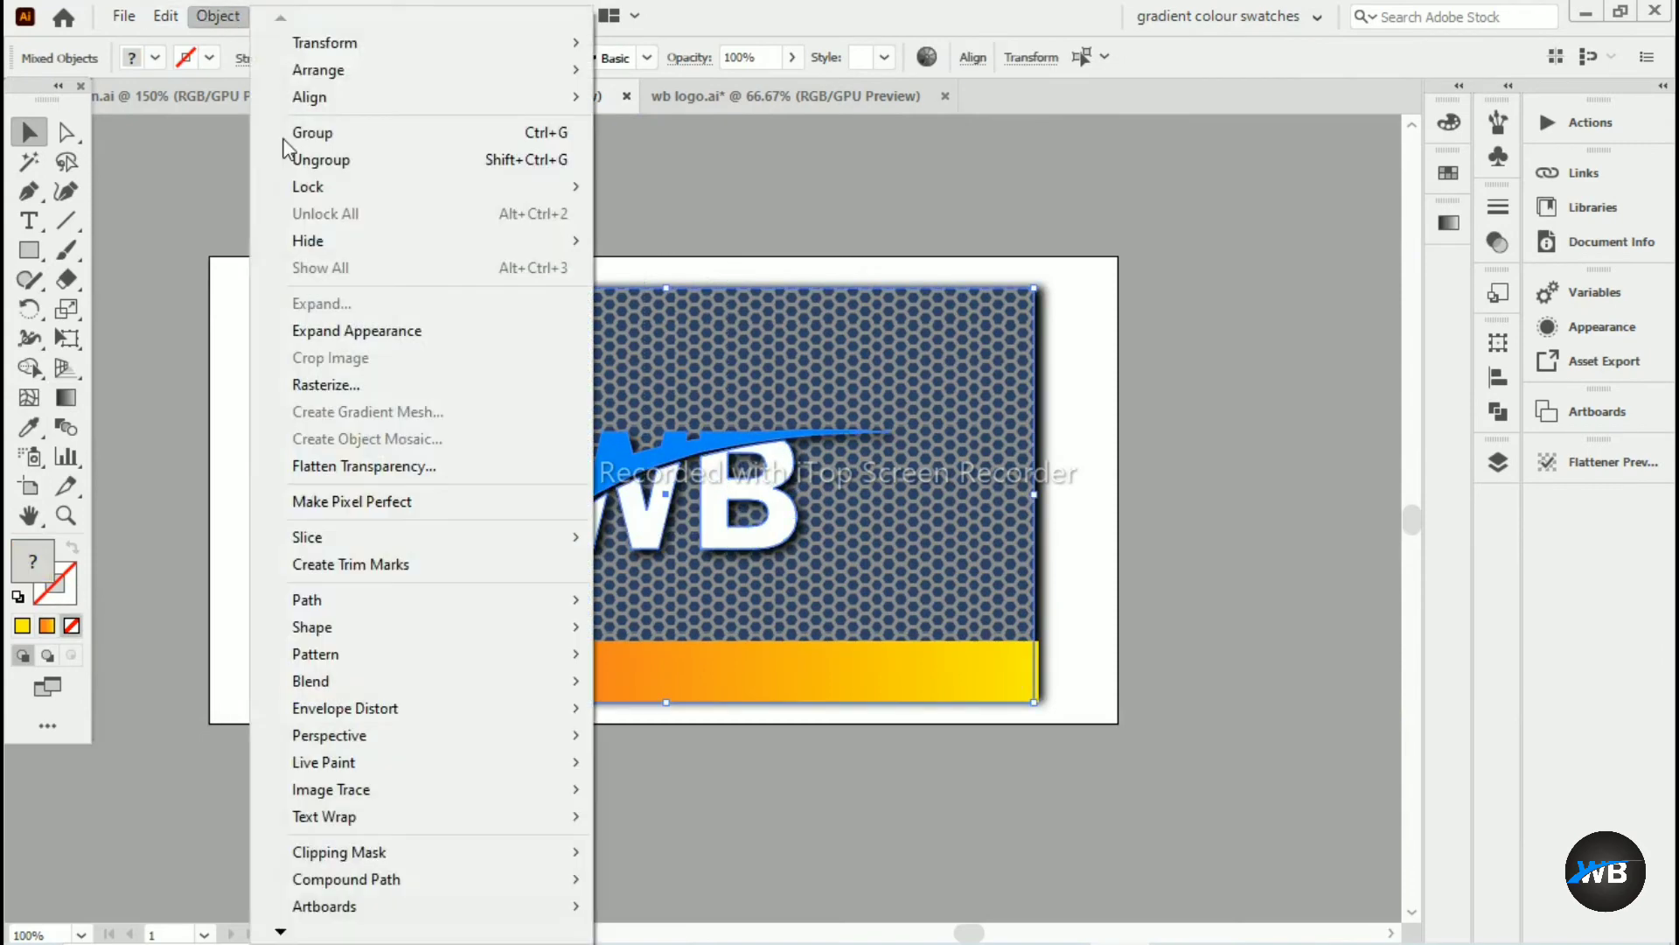
{"action": "mouse_move", "coordinate": [308, 186]}
{"action": "left_click_drag", "start_coordinate": [710, 261], "coordinate": [744, 237]}
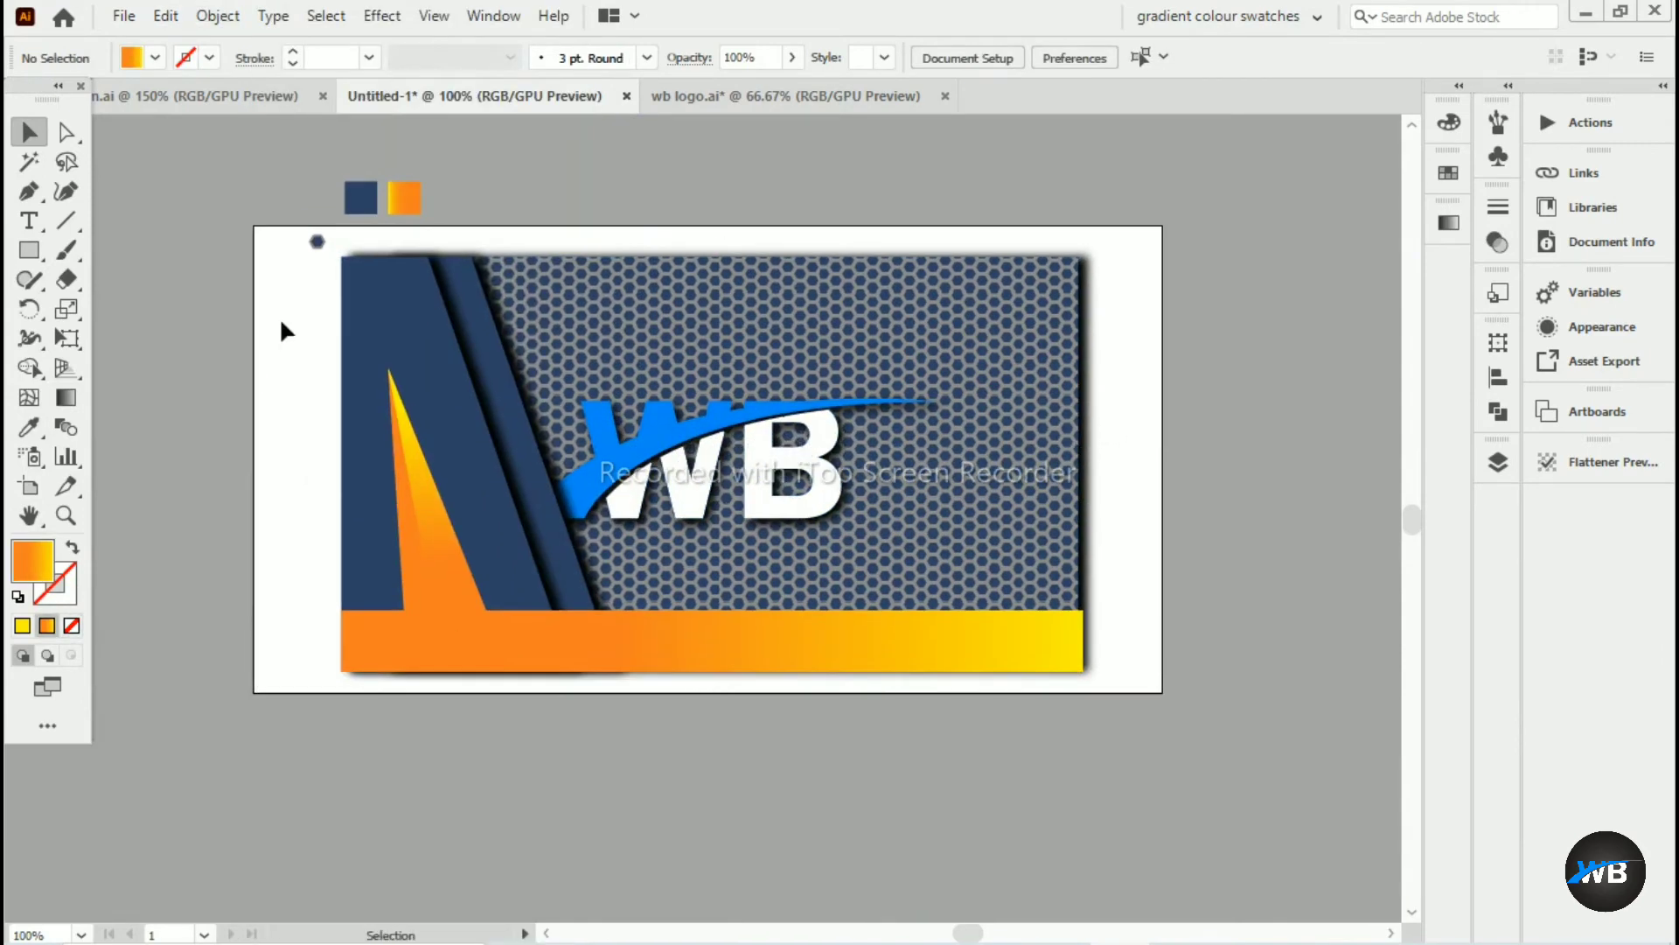
Try to paste a copy of the side panel shapes and move it across the card
{"action": "left_click", "coordinate": [364, 510]}
{"action": "key", "text": "ctrl+c"}
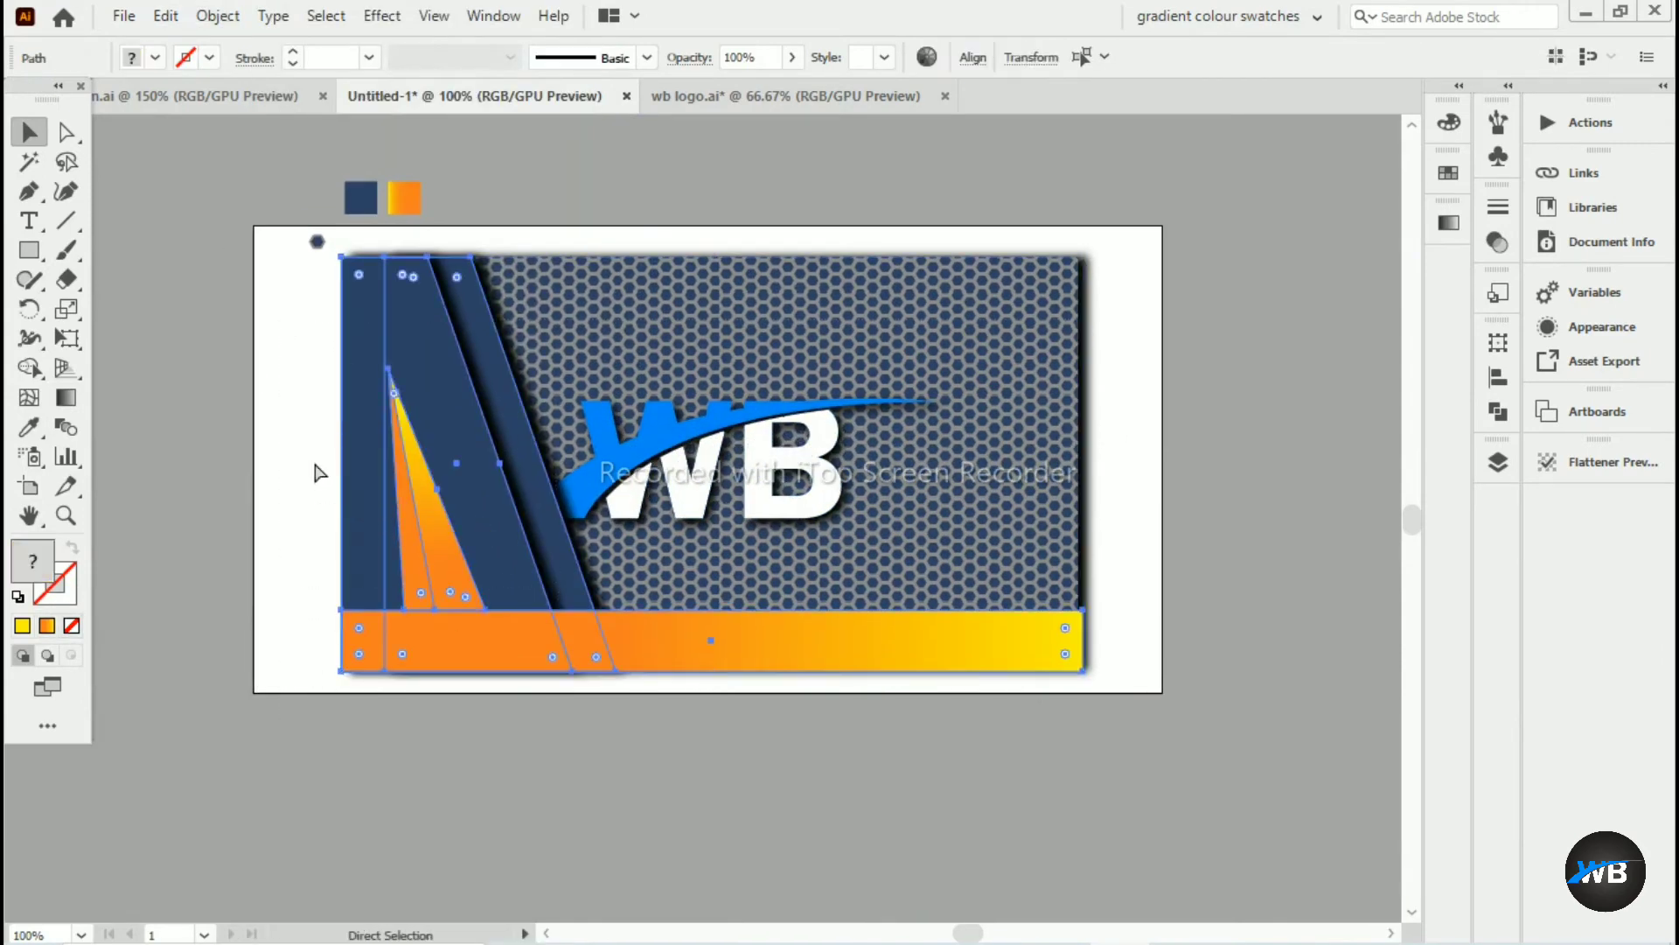
{"action": "key", "text": "ctrl+v"}
{"action": "left_click_drag", "start_coordinate": [490, 575], "coordinate": [635, 538]}
{"action": "key", "text": "ctrl+z"}
{"action": "key", "text": "ctrl+z"}
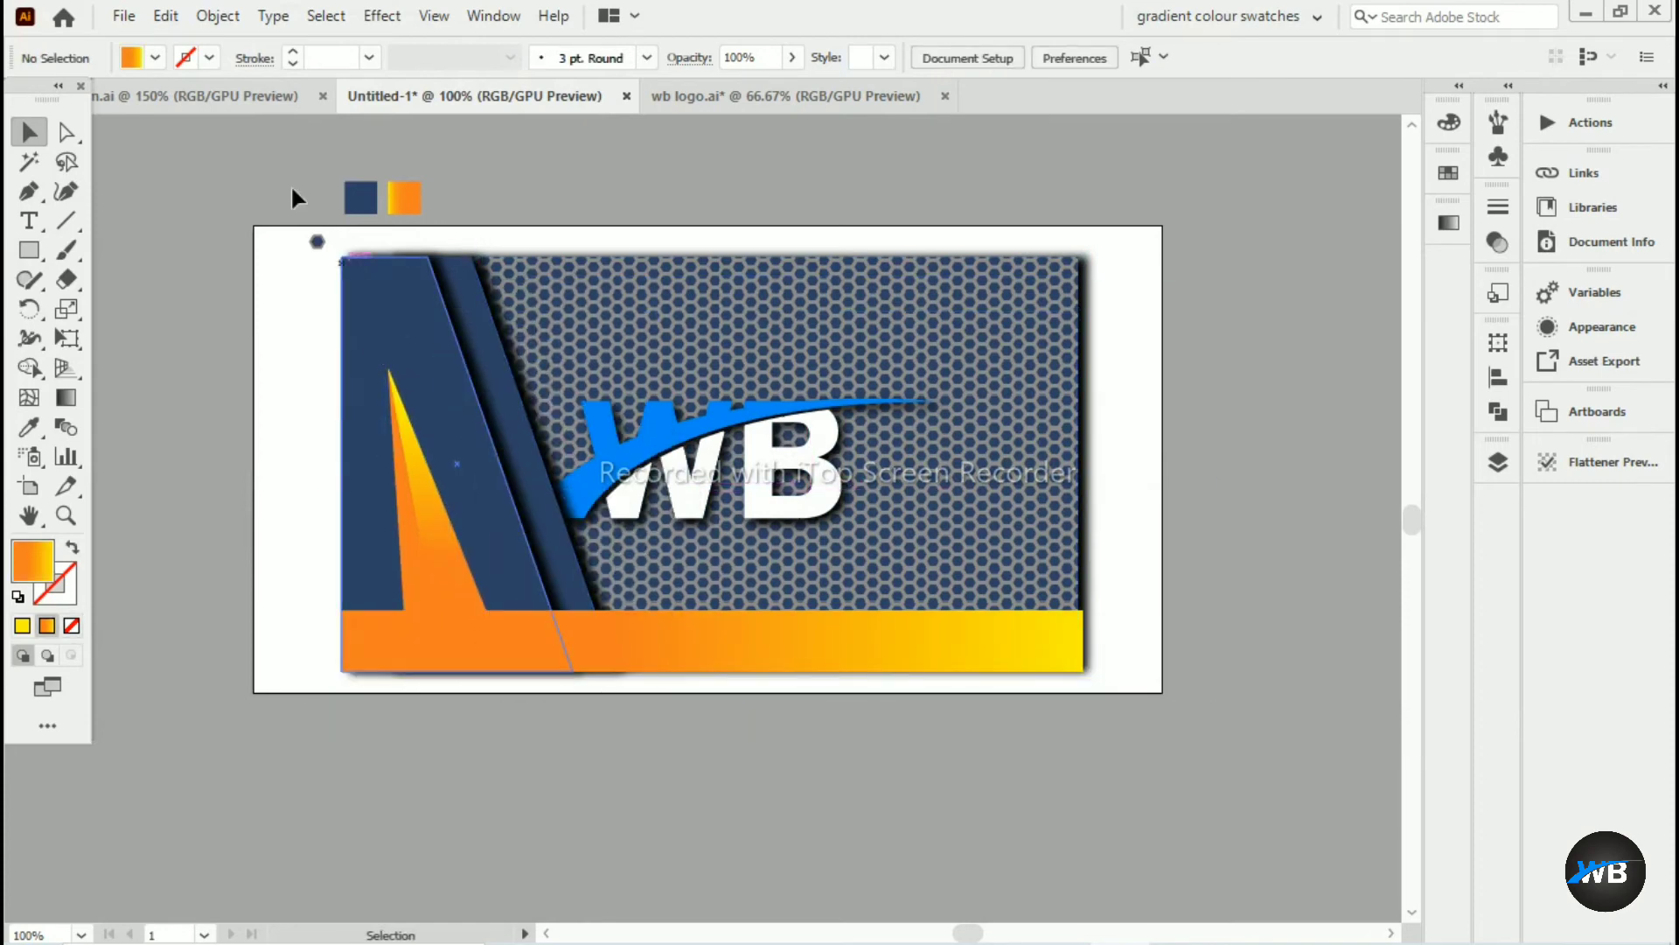
Duplicate the navy panels, orange triangle pieces and gradient strip together, and shift the copy toward the right of the card
{"action": "left_click", "coordinate": [212, 10]}
{"action": "left_click", "coordinate": [220, 269]}
{"action": "left_click_drag", "start_coordinate": [1123, 723], "coordinate": [1123, 722]}
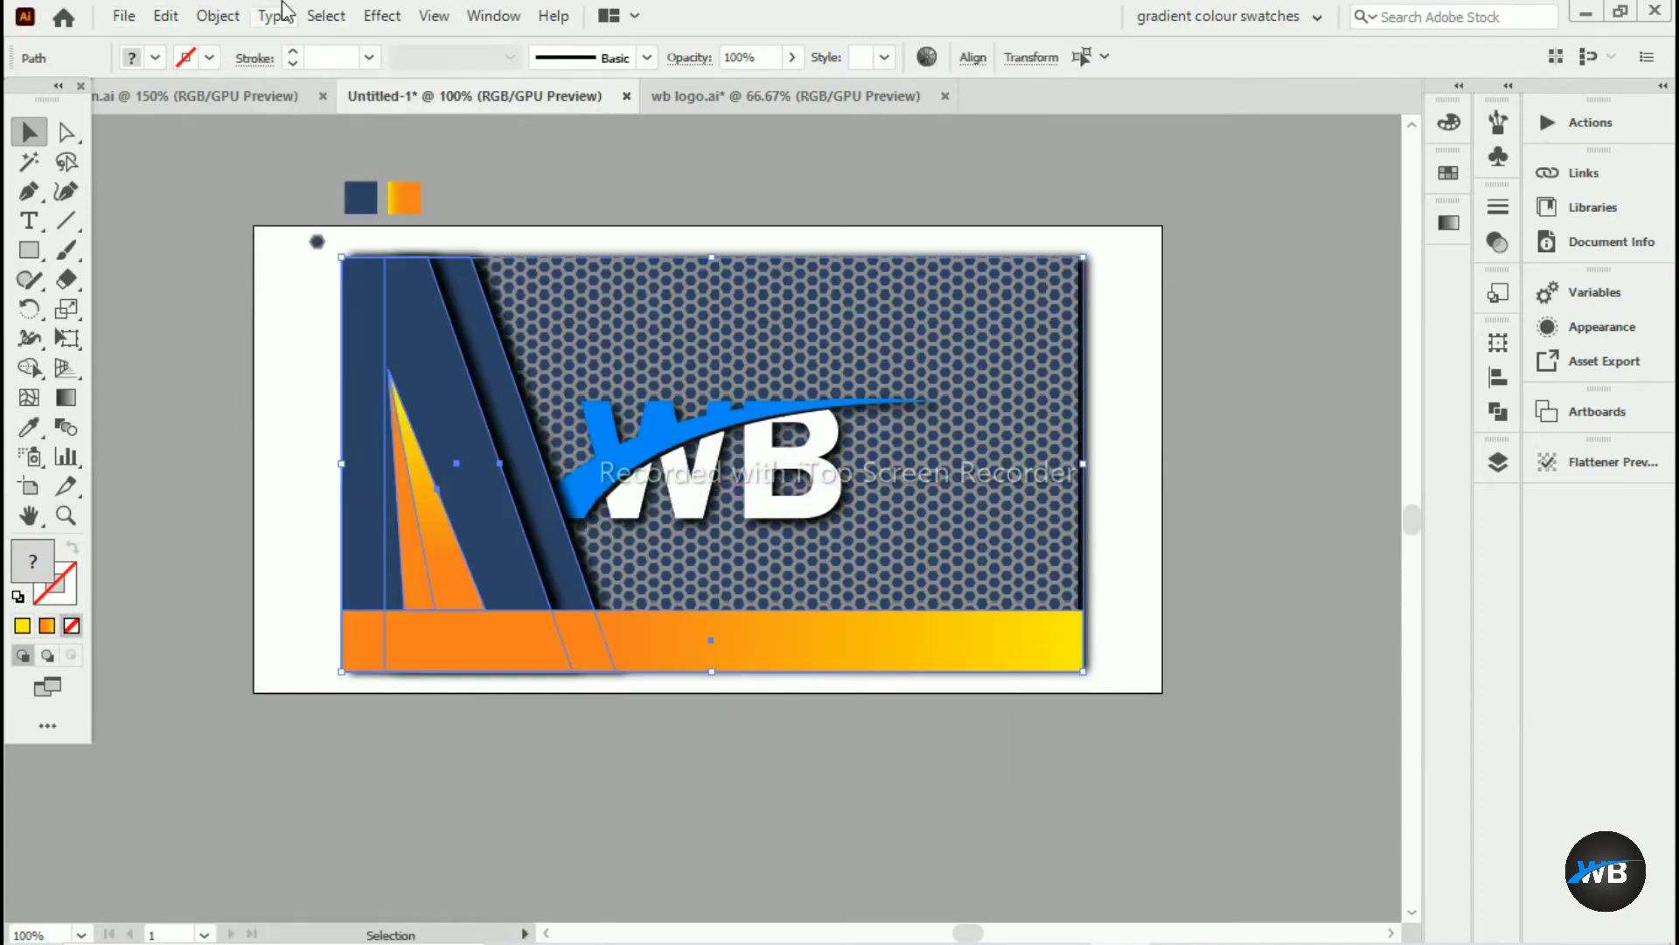
{"action": "left_click", "coordinate": [215, 12]}
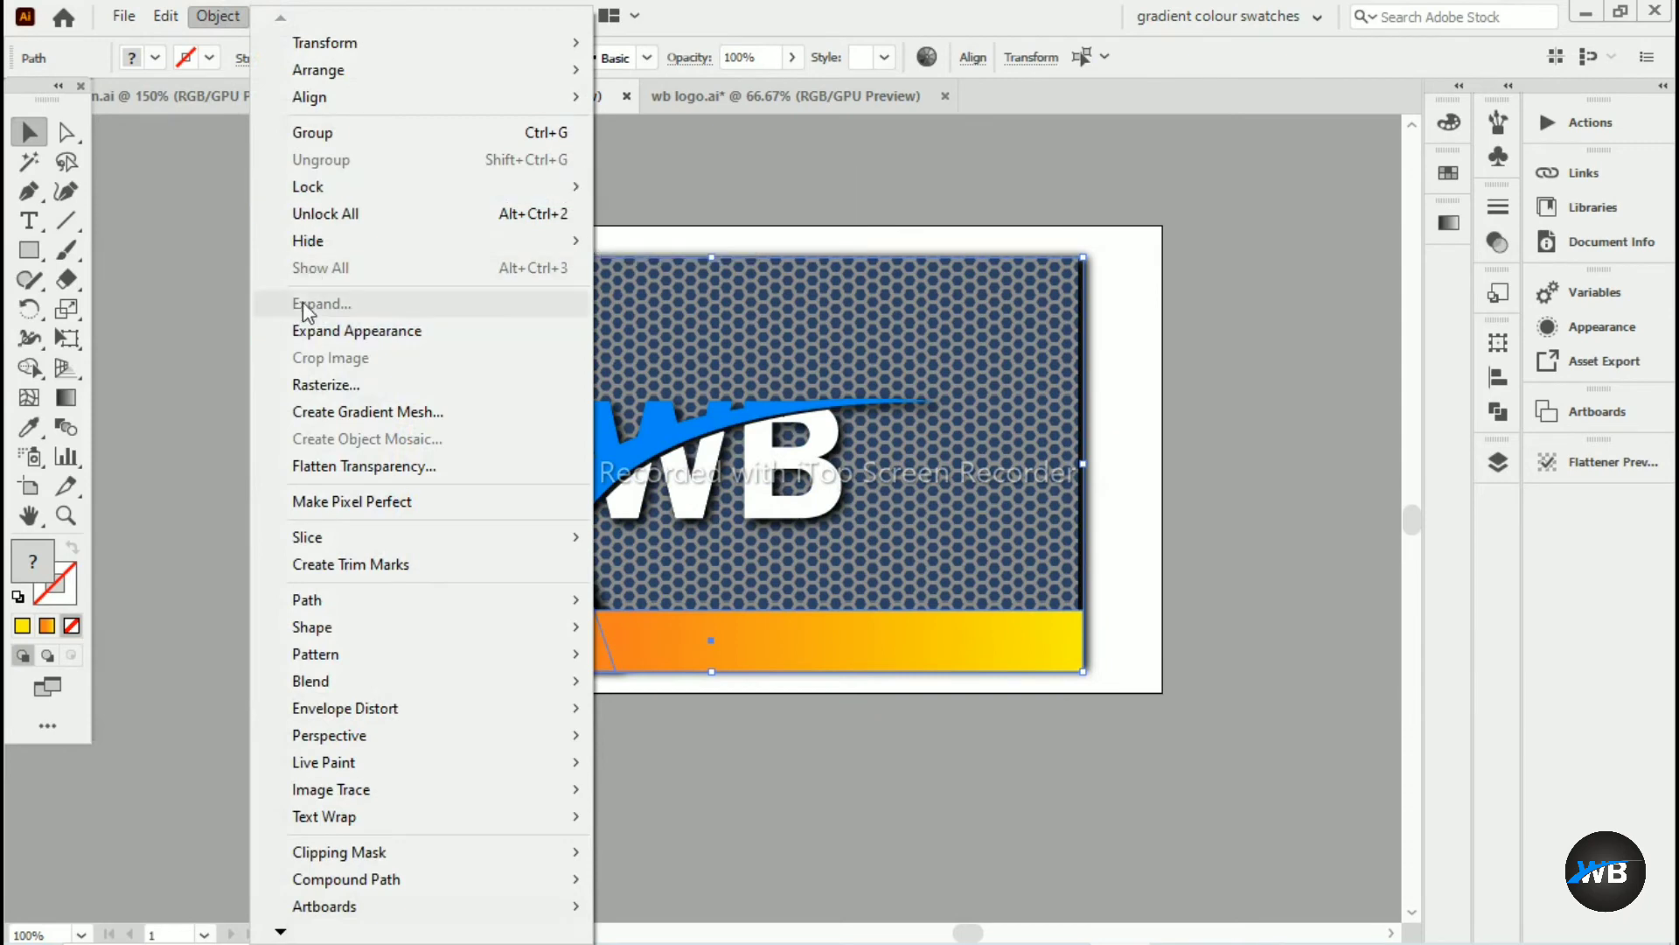
{"action": "mouse_move", "coordinate": [166, 16]}
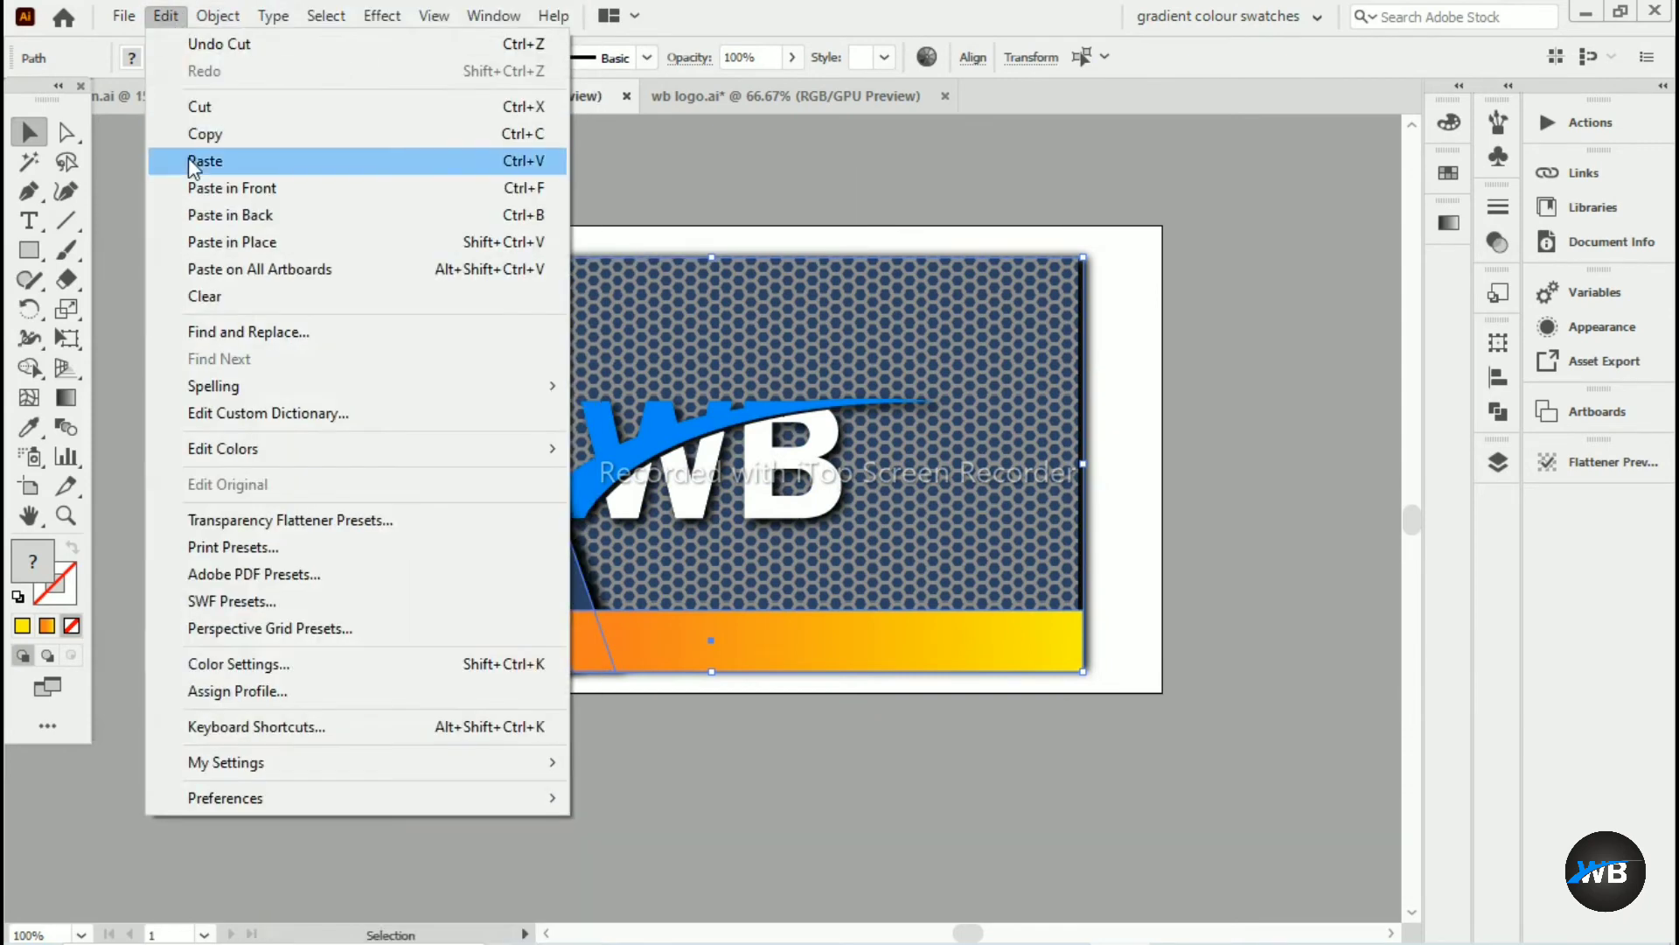
{"action": "left_click", "coordinate": [194, 135]}
{"action": "left_click", "coordinate": [165, 17]}
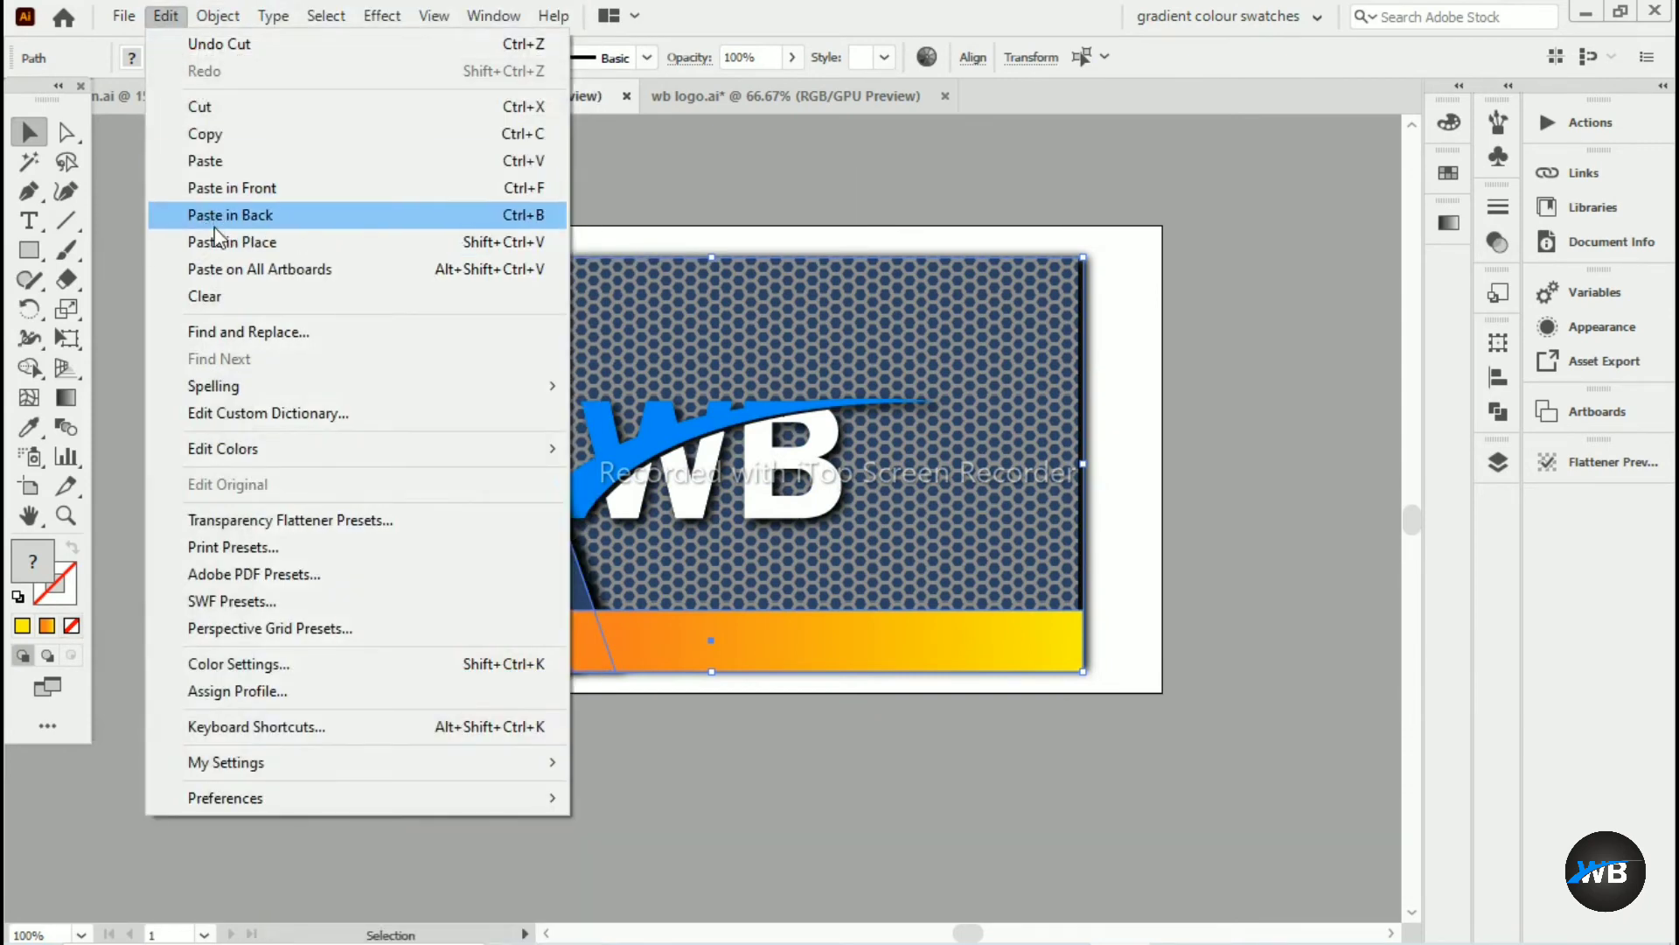
{"action": "left_click", "coordinate": [610, 221]}
{"action": "key", "text": "ctrl+v"}
{"action": "left_click_drag", "start_coordinate": [476, 562], "coordinate": [654, 515]}
Reflect the copied shapes across the vertical axis
{"action": "right_click", "coordinate": [653, 514]}
{"action": "left_click", "coordinate": [972, 667]}
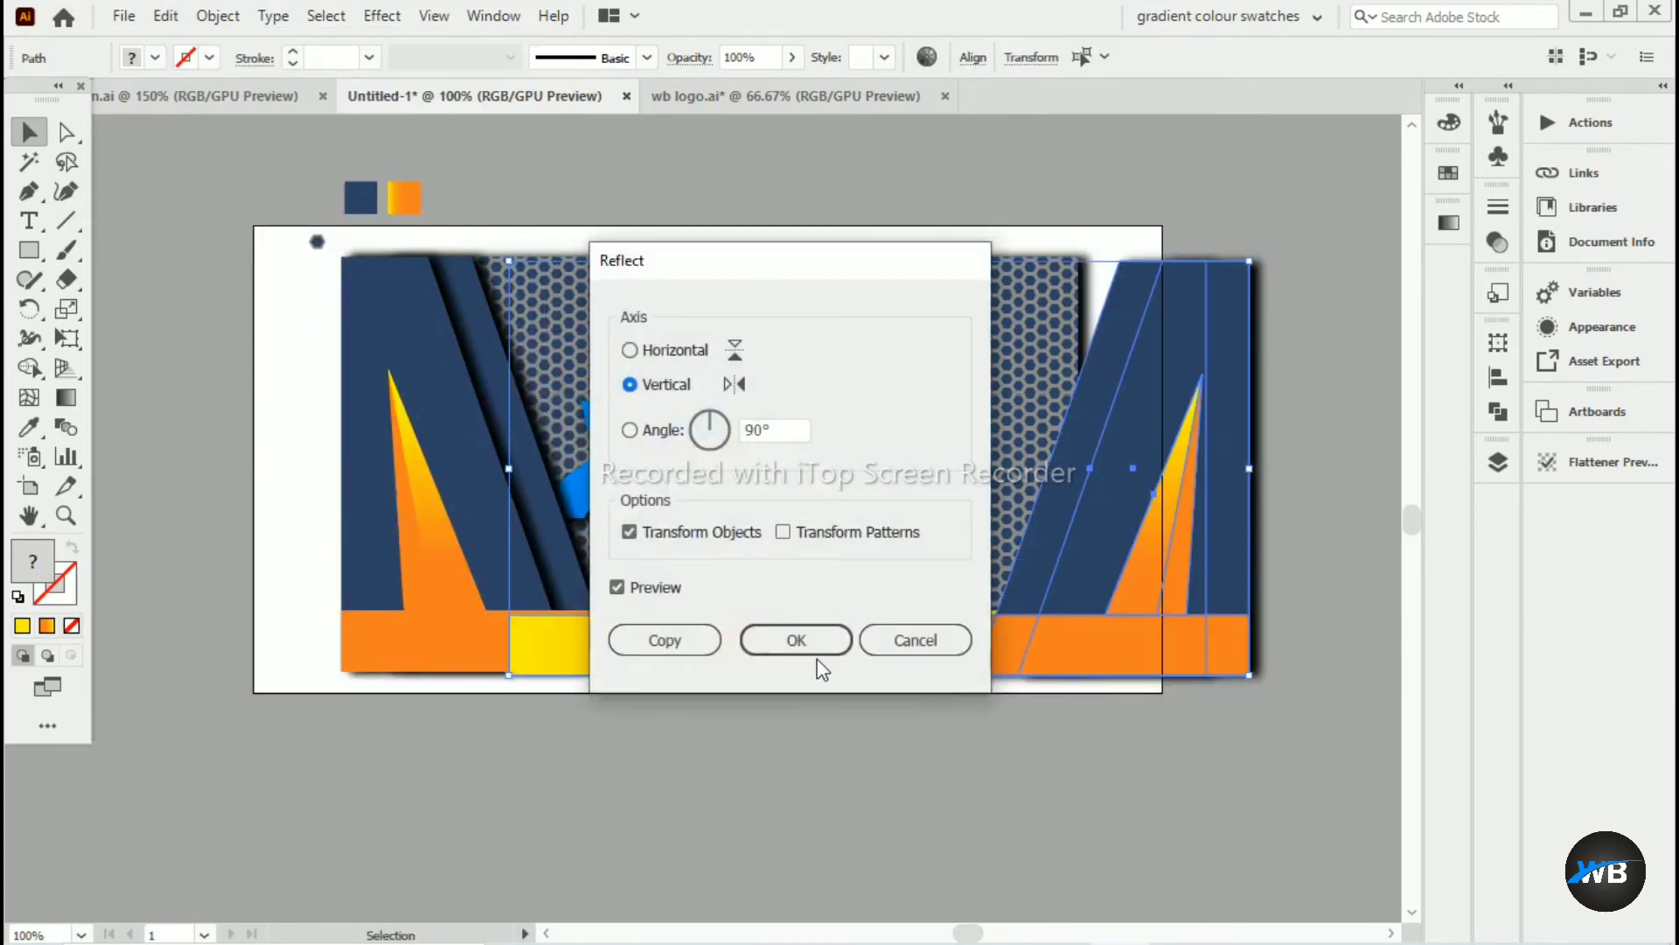
{"action": "left_click", "coordinate": [769, 641]}
Flip the mirrored copy upside down and fit it to the card, with its strip along the upper edge
{"action": "left_click_drag", "start_coordinate": [878, 676], "coordinate": [882, 173]}
{"action": "left_click_drag", "start_coordinate": [879, 261], "coordinate": [879, 534]}
{"action": "left_click_drag", "start_coordinate": [1026, 315], "coordinate": [861, 450]}
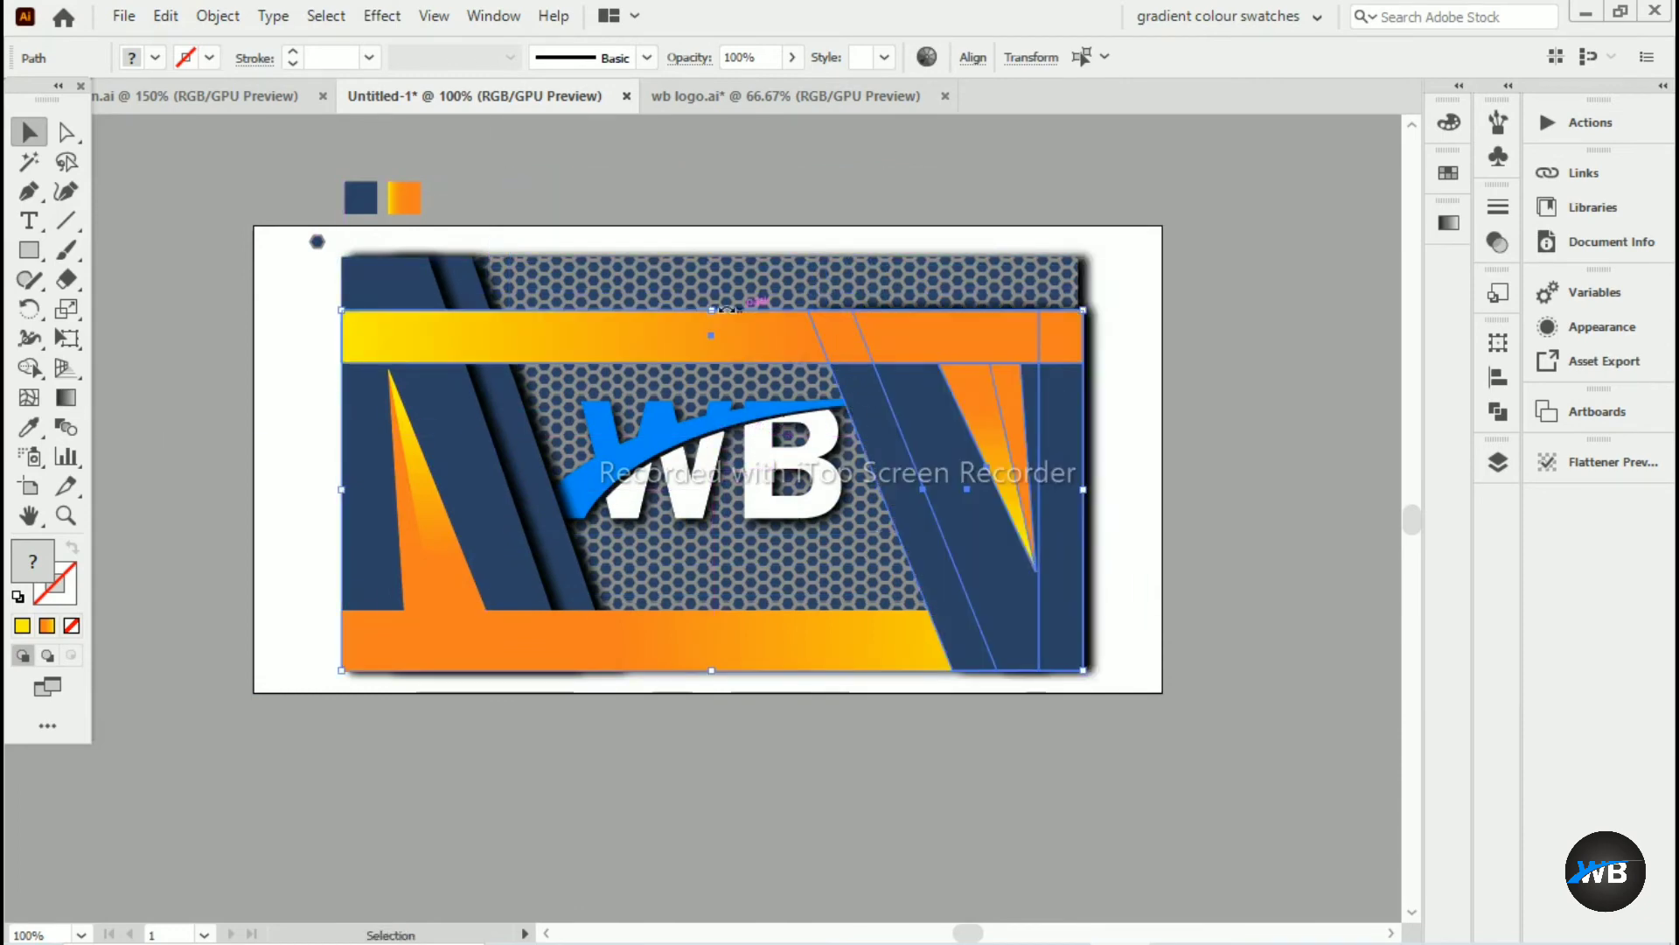
{"action": "left_click_drag", "start_coordinate": [725, 310], "coordinate": [725, 256]}
{"action": "left_click", "coordinate": [712, 222]}
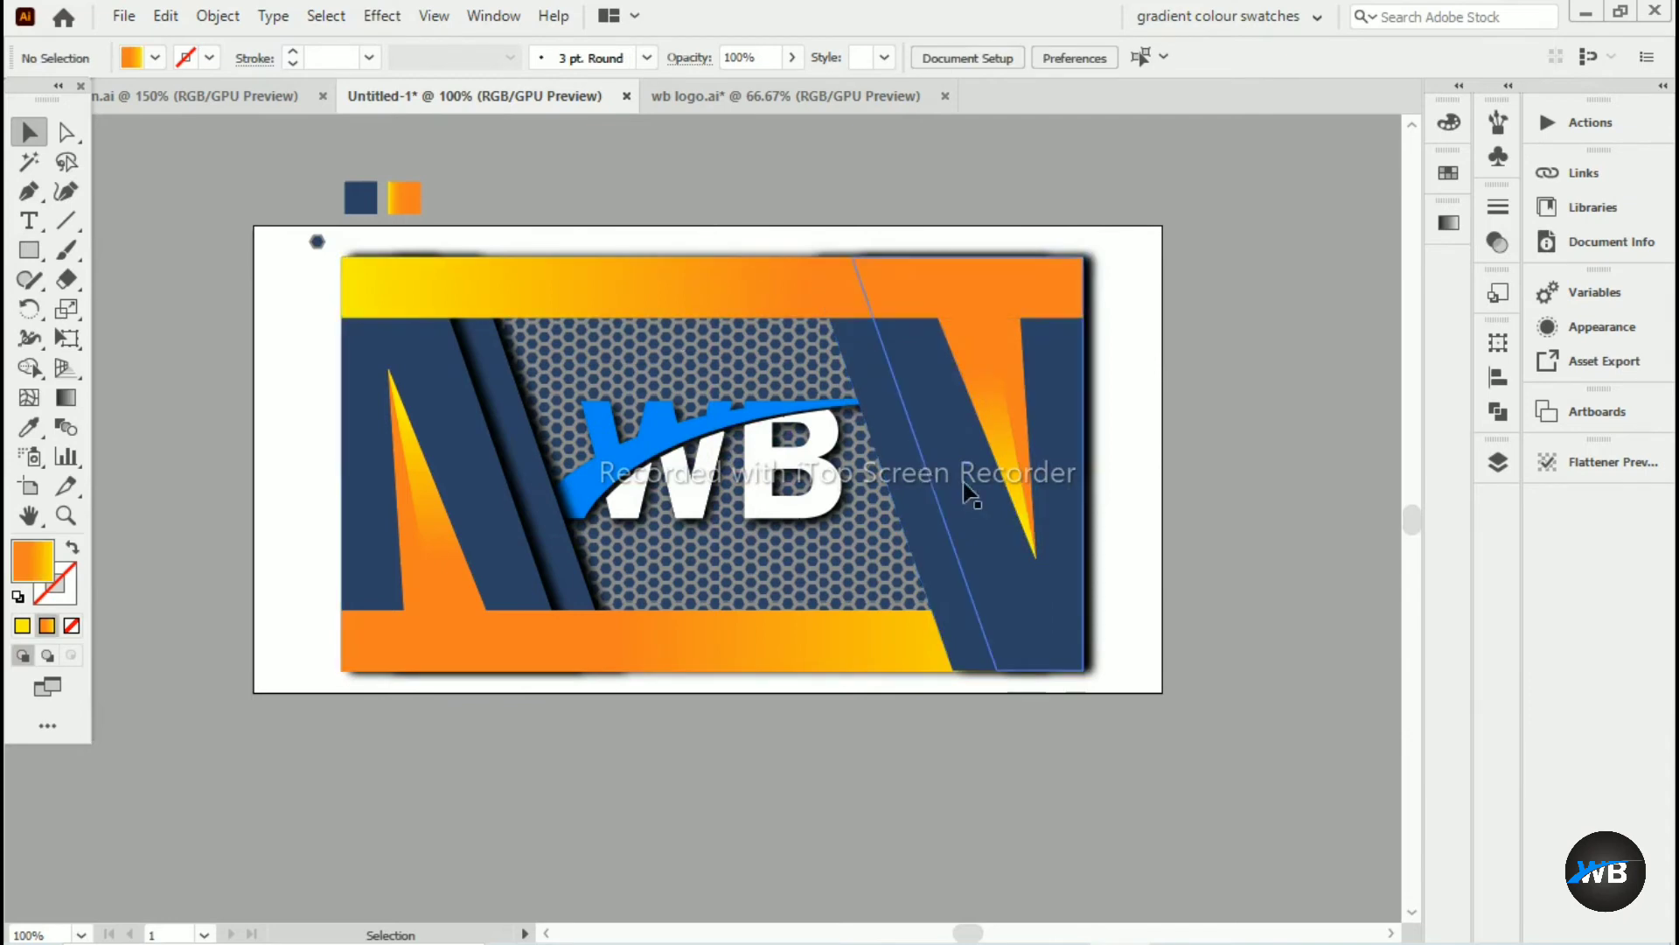
Try to bring the wide navy panel on the card's right side to the front
{"action": "left_click_drag", "start_coordinate": [903, 475], "coordinate": [842, 498]}
{"action": "right_click", "coordinate": [899, 514]}
{"action": "mouse_move", "coordinate": [1014, 818]}
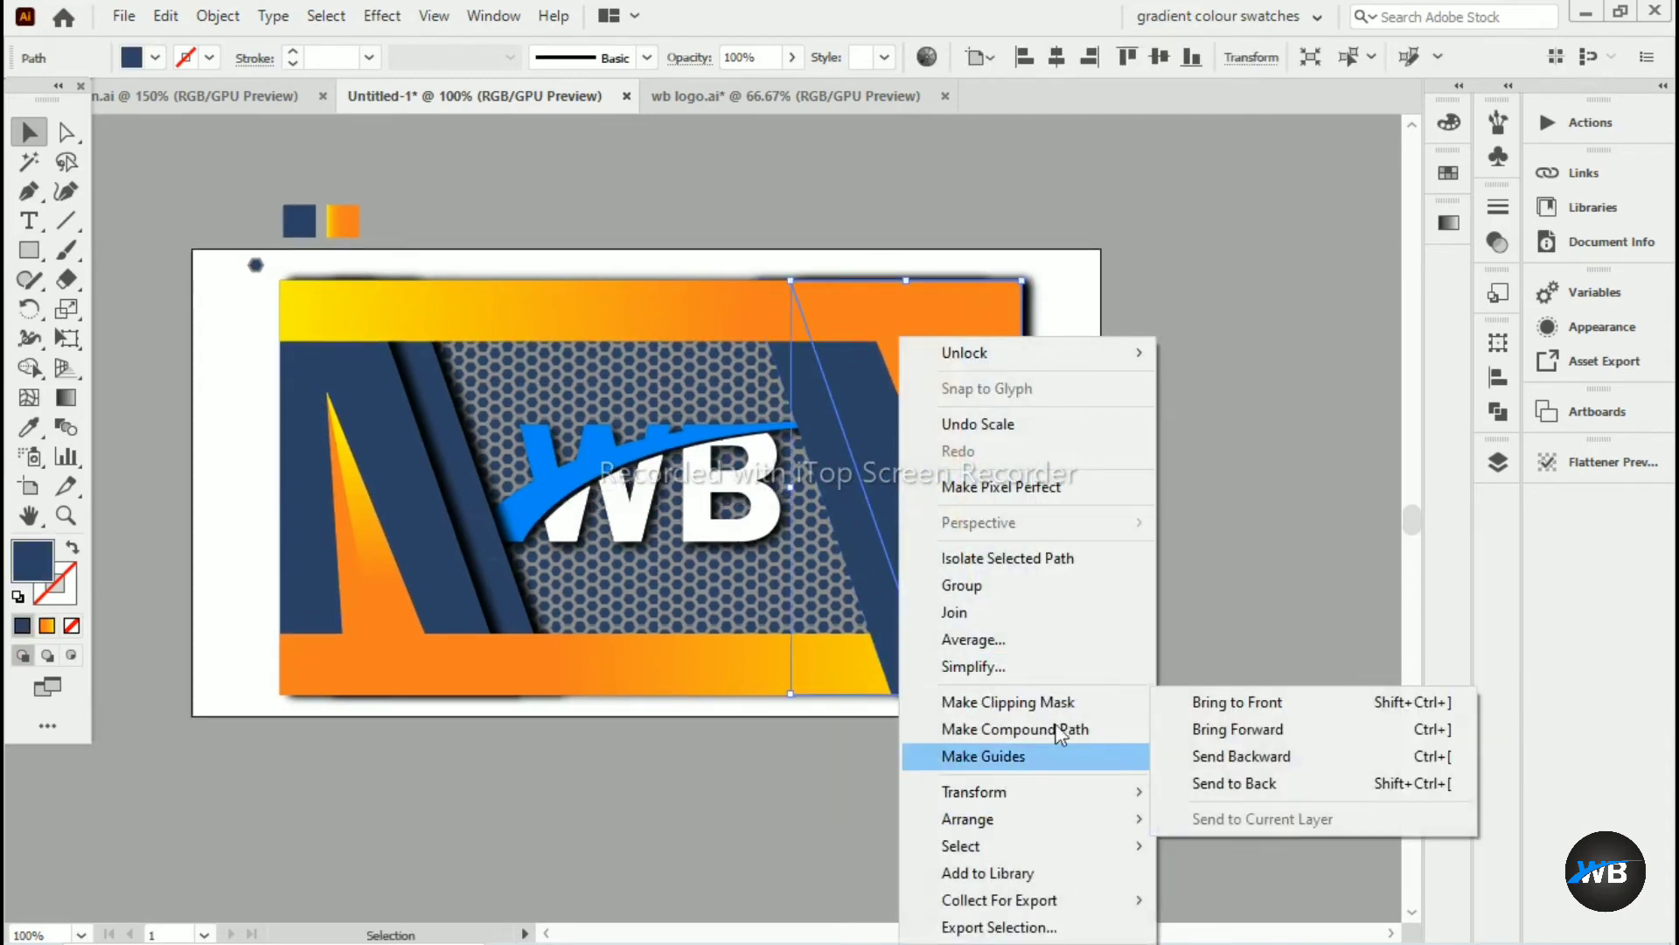
{"action": "mouse_move", "coordinate": [944, 823]}
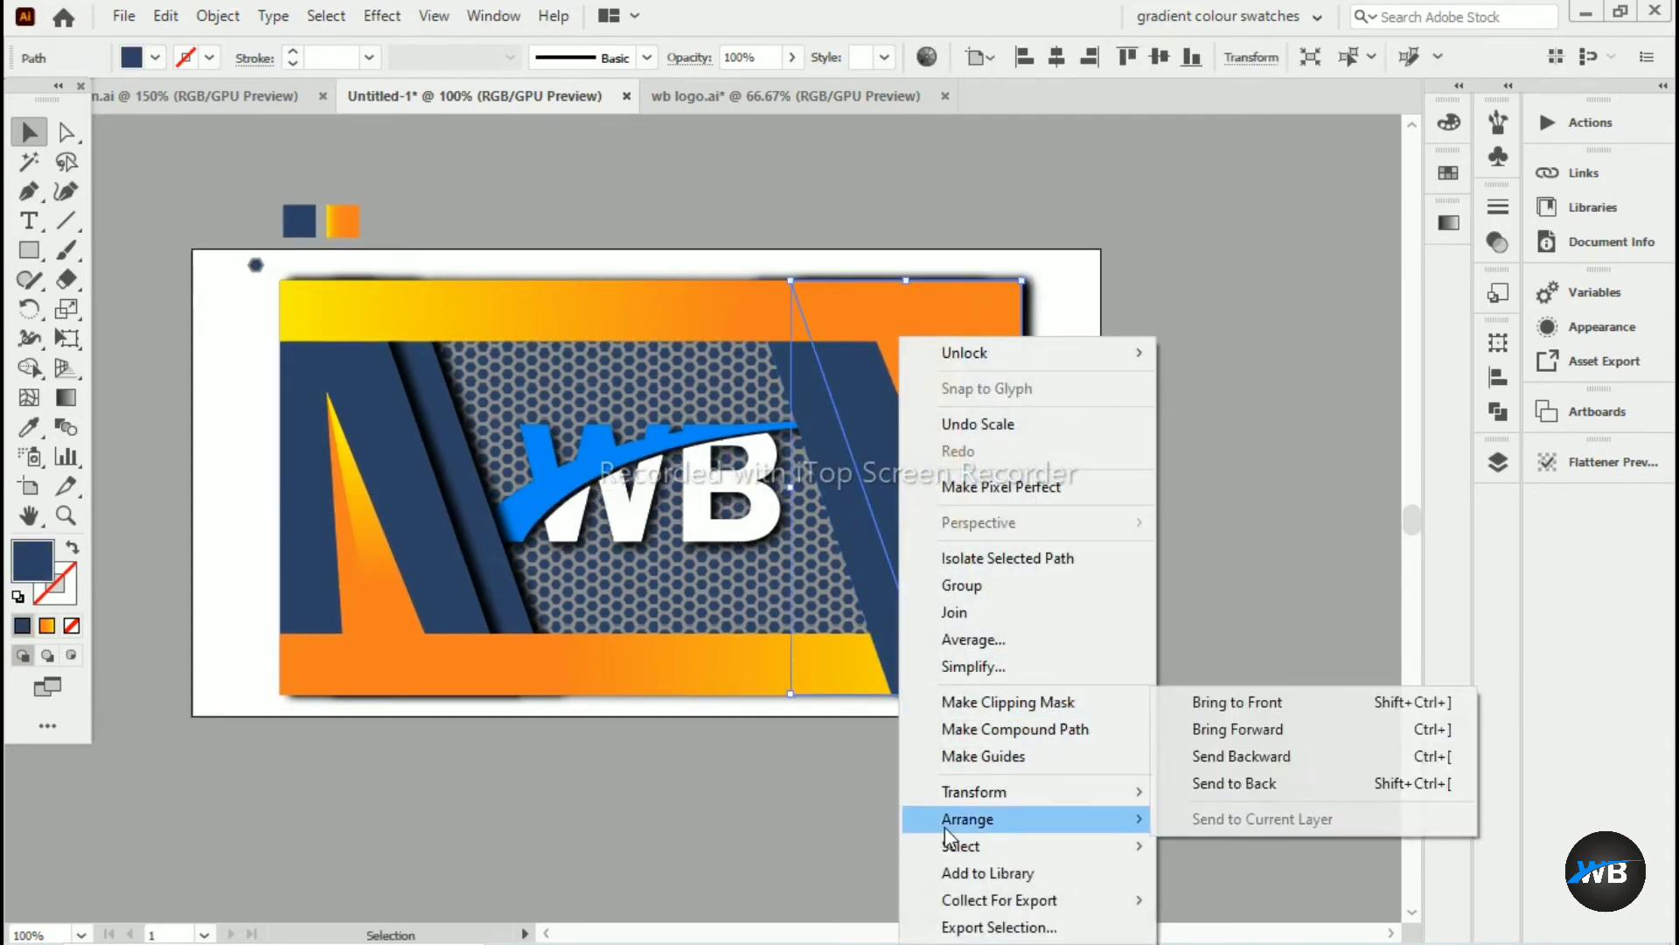
{"action": "left_click", "coordinate": [1193, 708]}
{"action": "left_click", "coordinate": [1011, 743]}
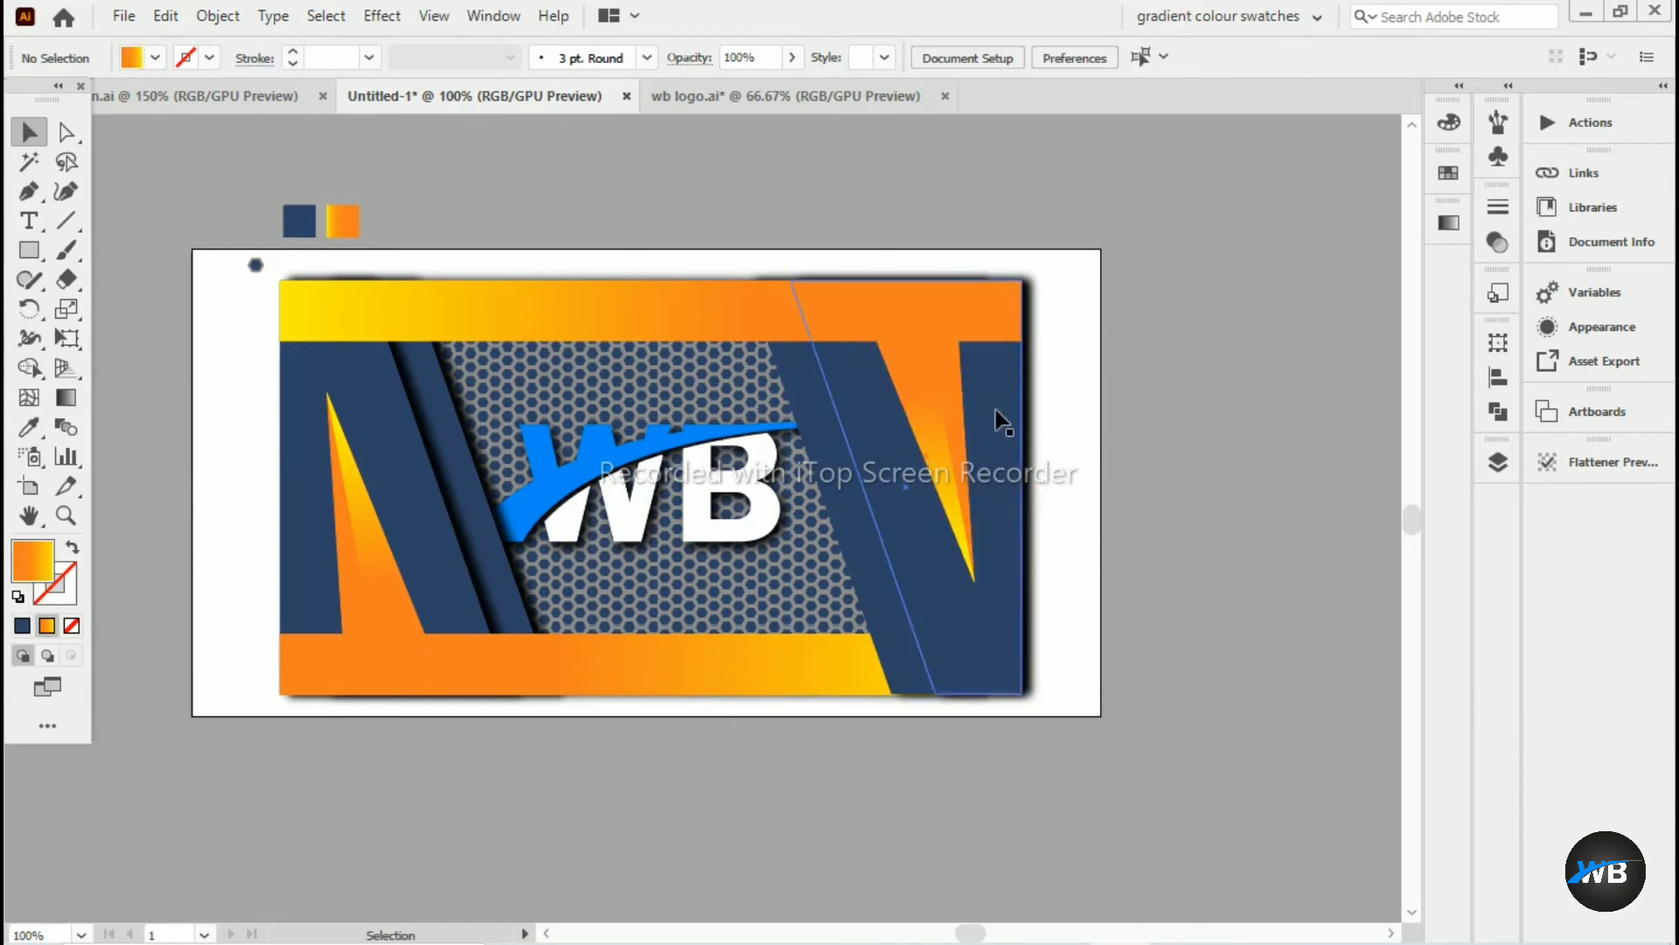
Apply a Multiply drop shadow to the right-hand navy panels with 98% opacity, -2 mm X offset, 0 mm Y offset and 1 mm blur
{"action": "left_click", "coordinate": [995, 409]}
{"action": "left_click", "coordinate": [382, 16]}
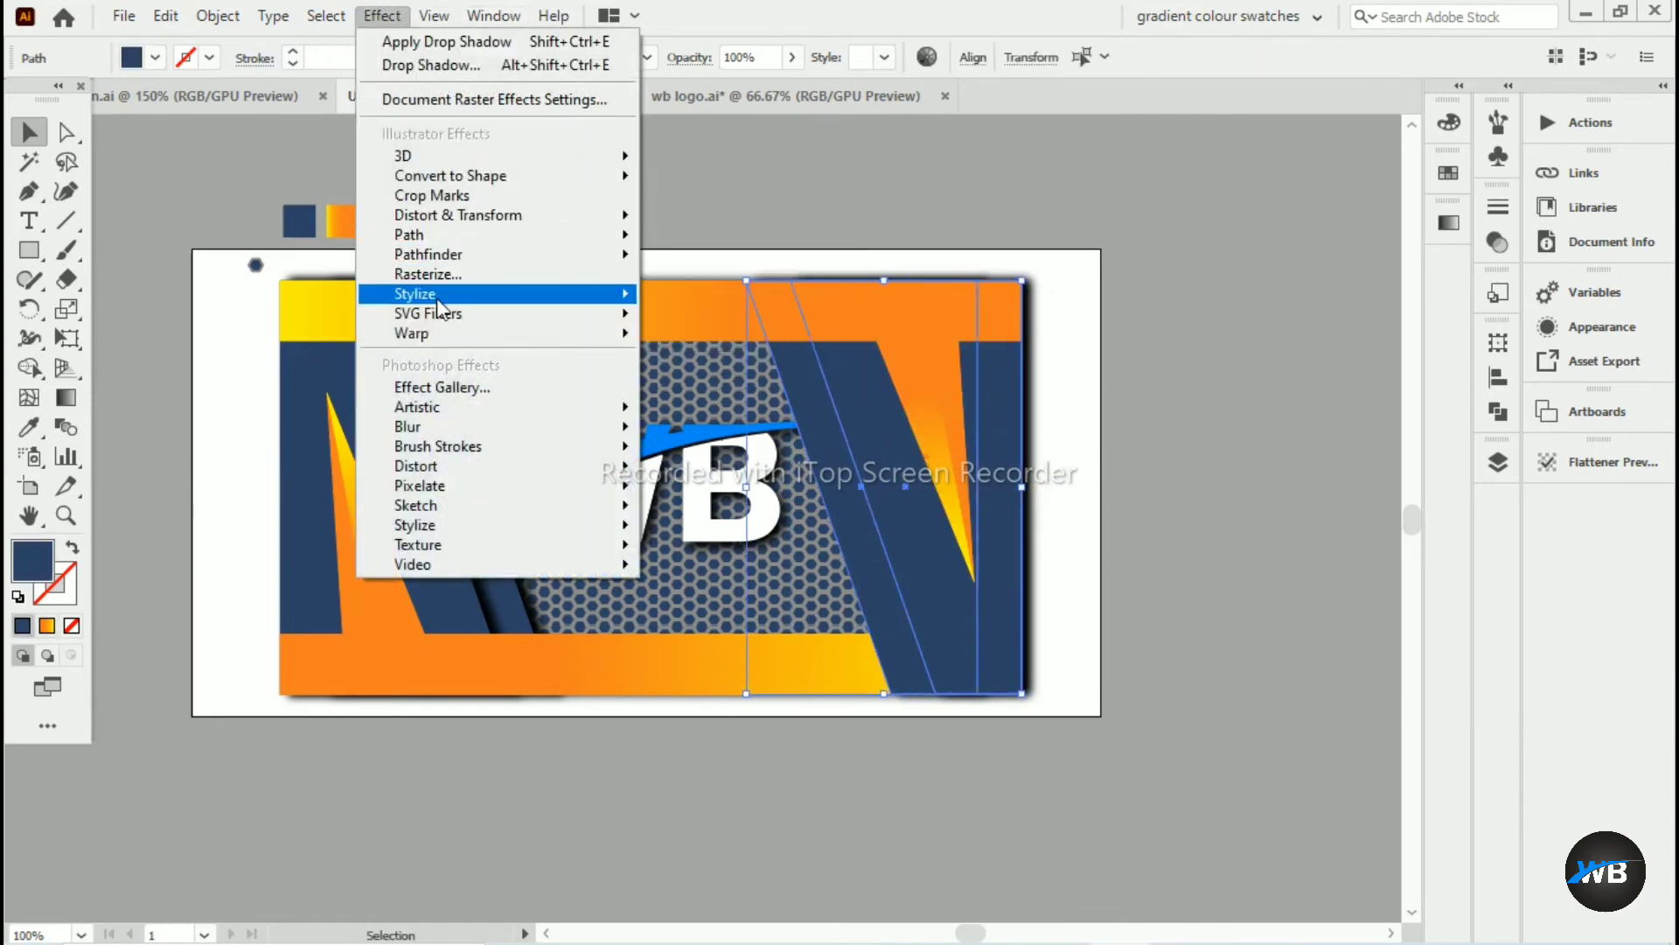
{"action": "mouse_move", "coordinate": [440, 298]}
{"action": "left_click", "coordinate": [775, 293]}
{"action": "left_click", "coordinate": [1001, 530]}
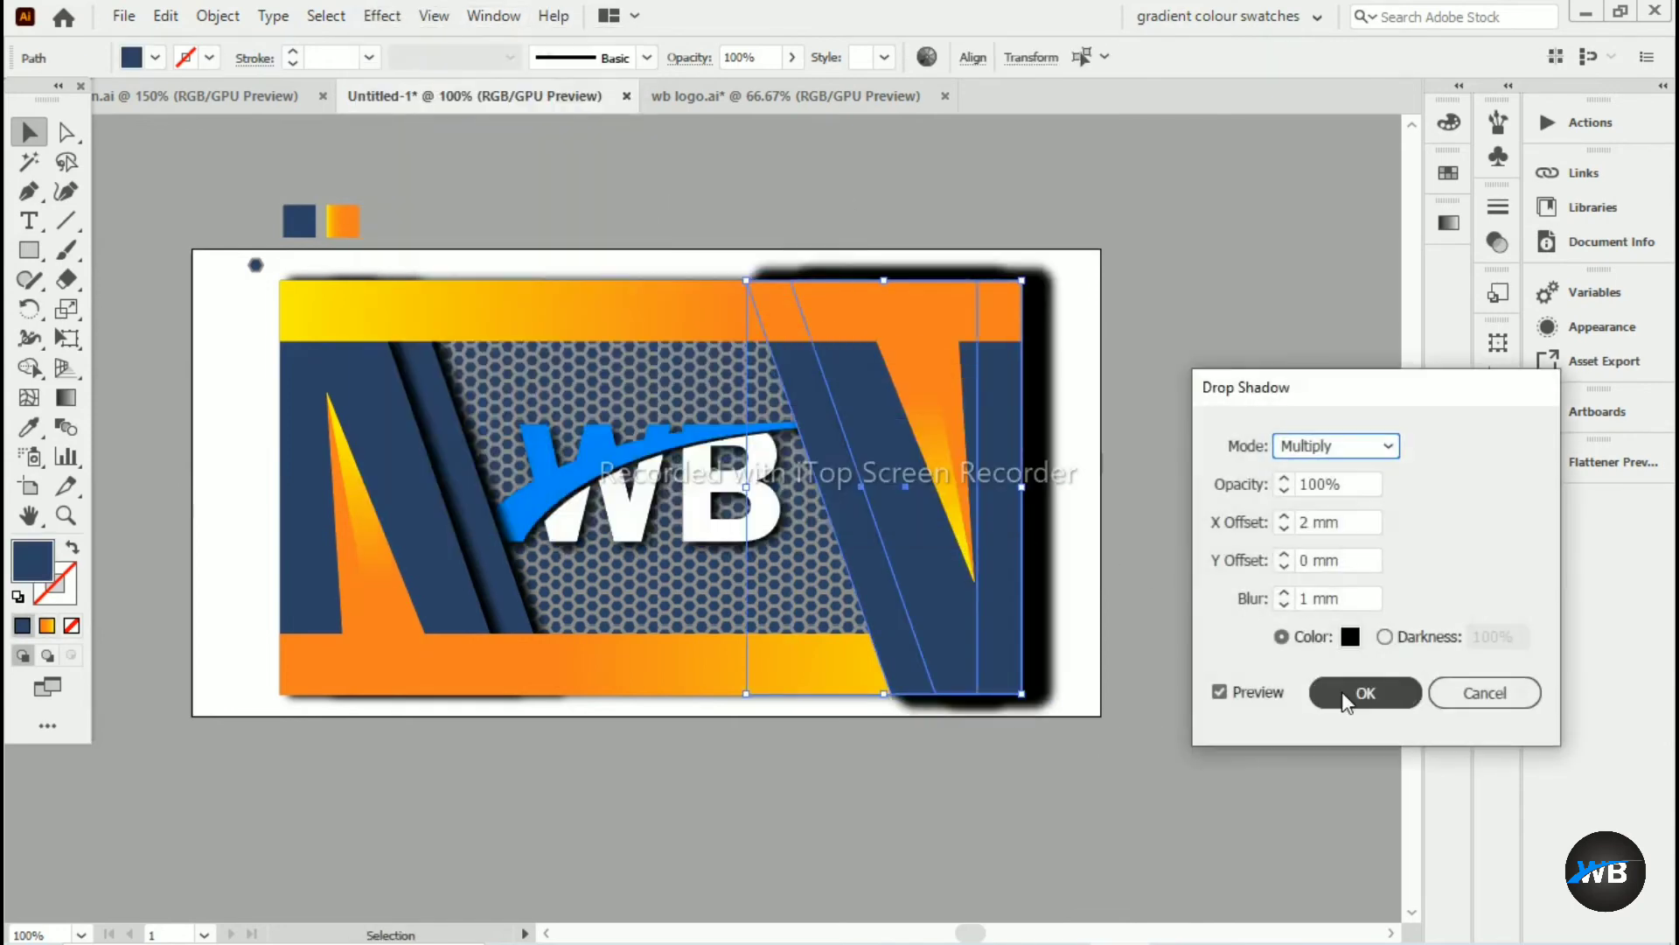
{"action": "left_click", "coordinate": [1356, 486]}
{"action": "scroll", "coordinate": [1357, 488], "scroll_direction": "down", "scroll_amount": 20}
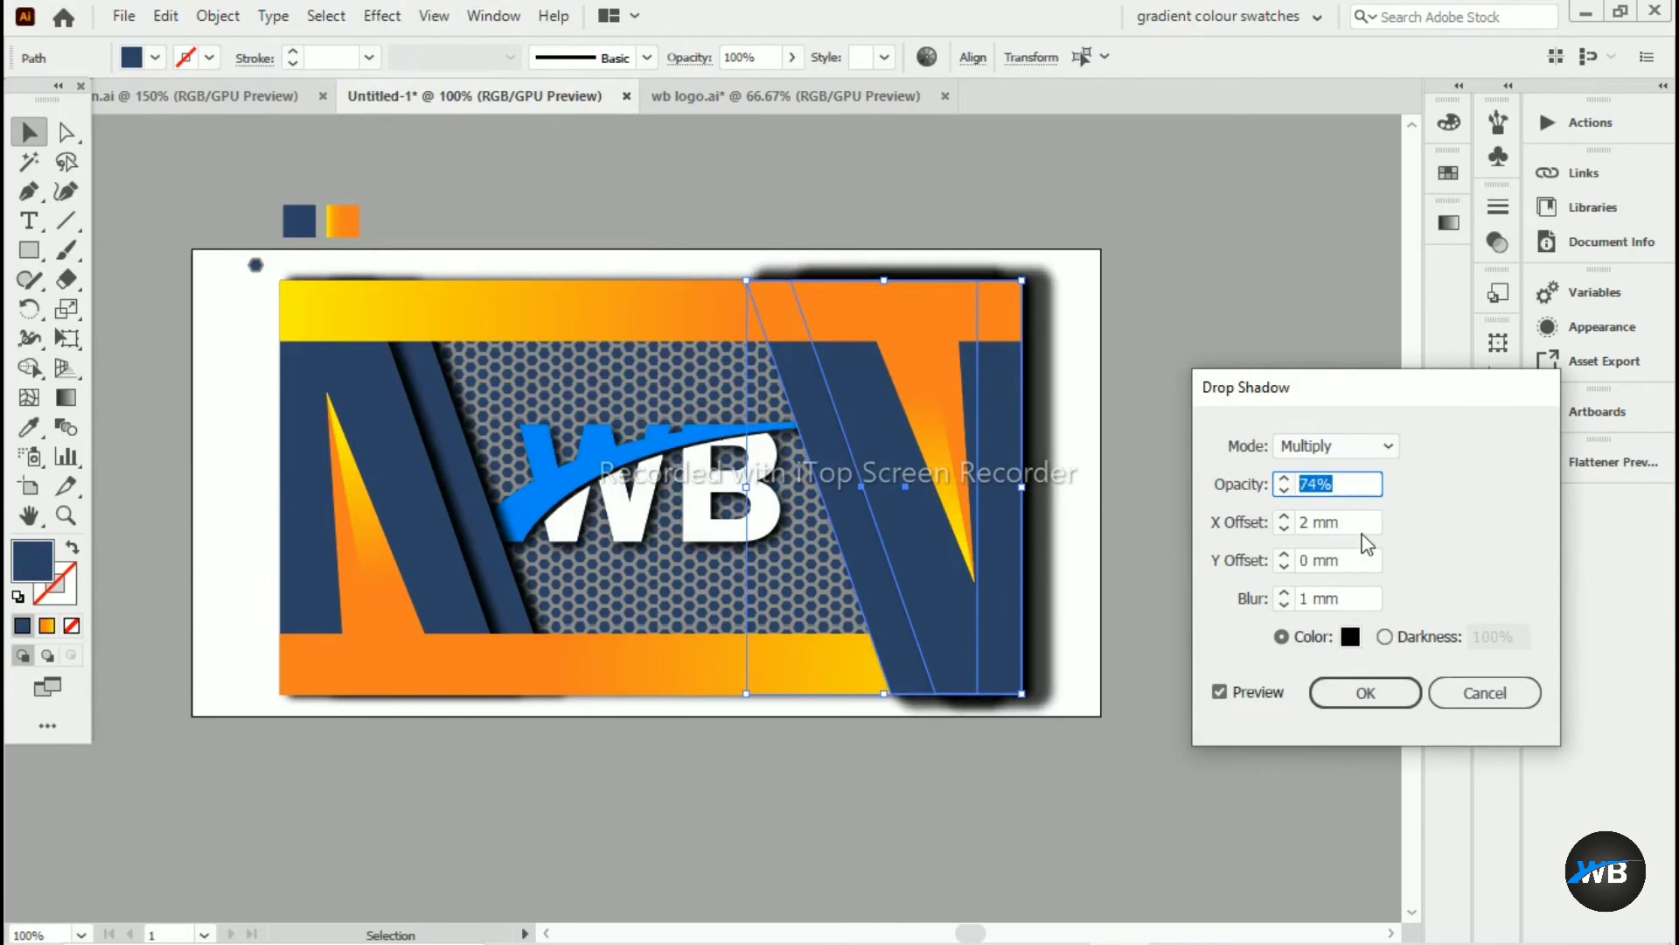
{"action": "left_click", "coordinate": [1362, 524]}
{"action": "scroll", "coordinate": [1362, 525], "scroll_direction": "down", "scroll_amount": 4}
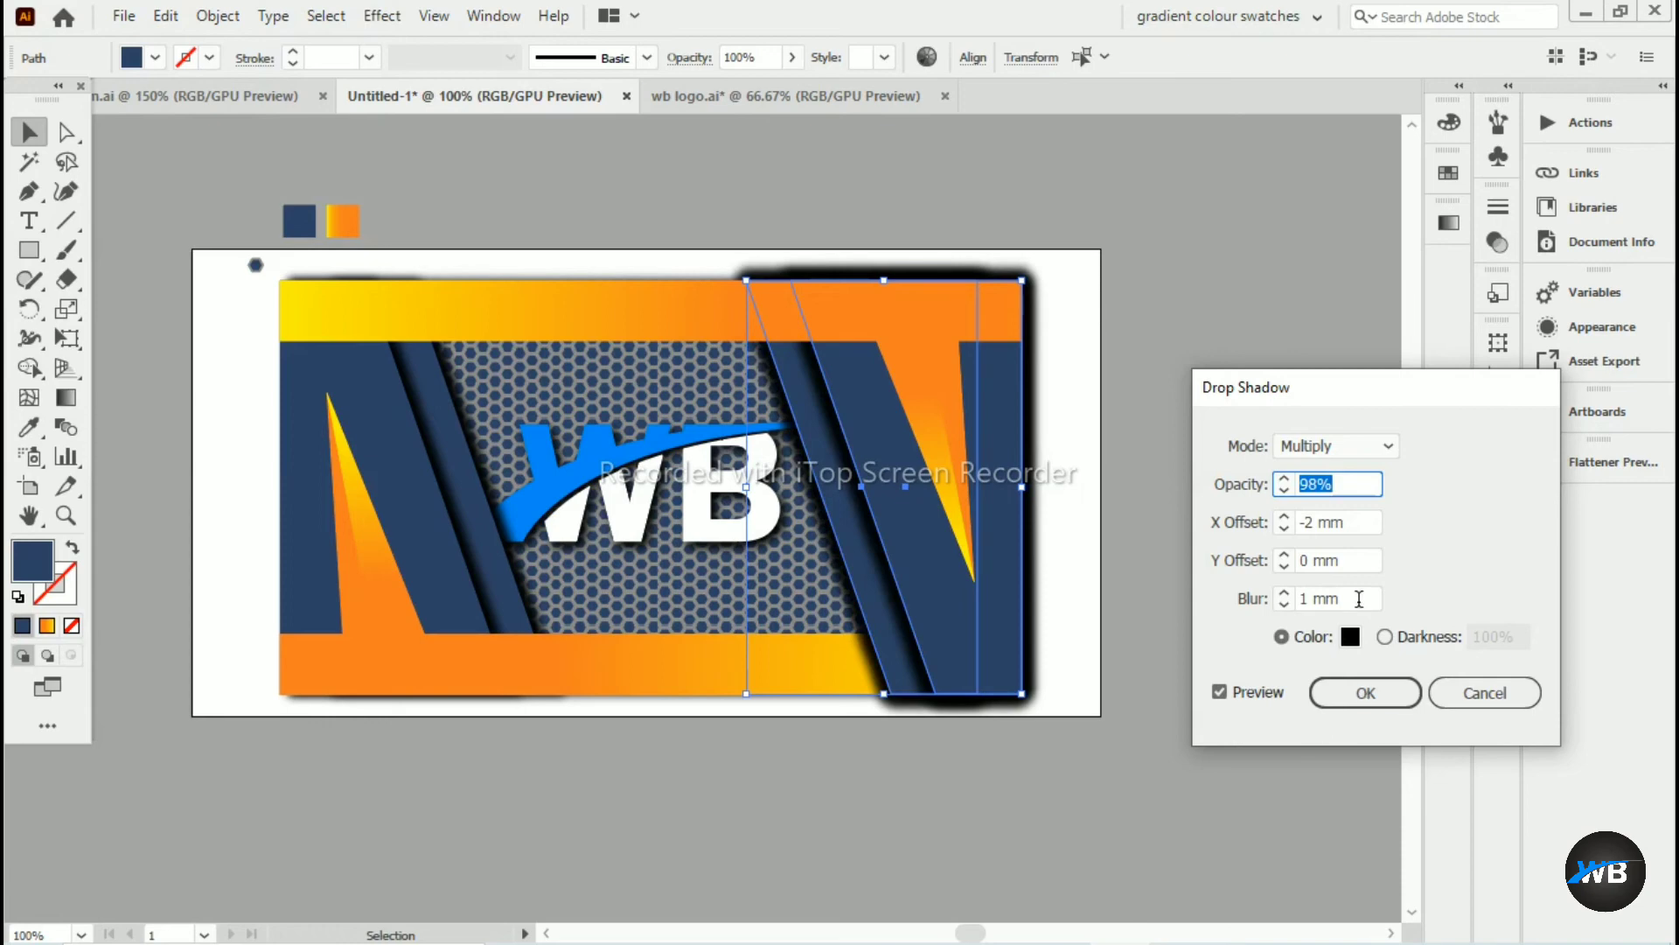
{"action": "left_click", "coordinate": [1365, 693]}
{"action": "left_click", "coordinate": [1038, 793]}
Bring the lower gradient strip to the front, over the right-hand navy panels
{"action": "right_click", "coordinate": [828, 655]}
{"action": "left_click", "coordinate": [1036, 675]}
{"action": "left_click", "coordinate": [1230, 738]}
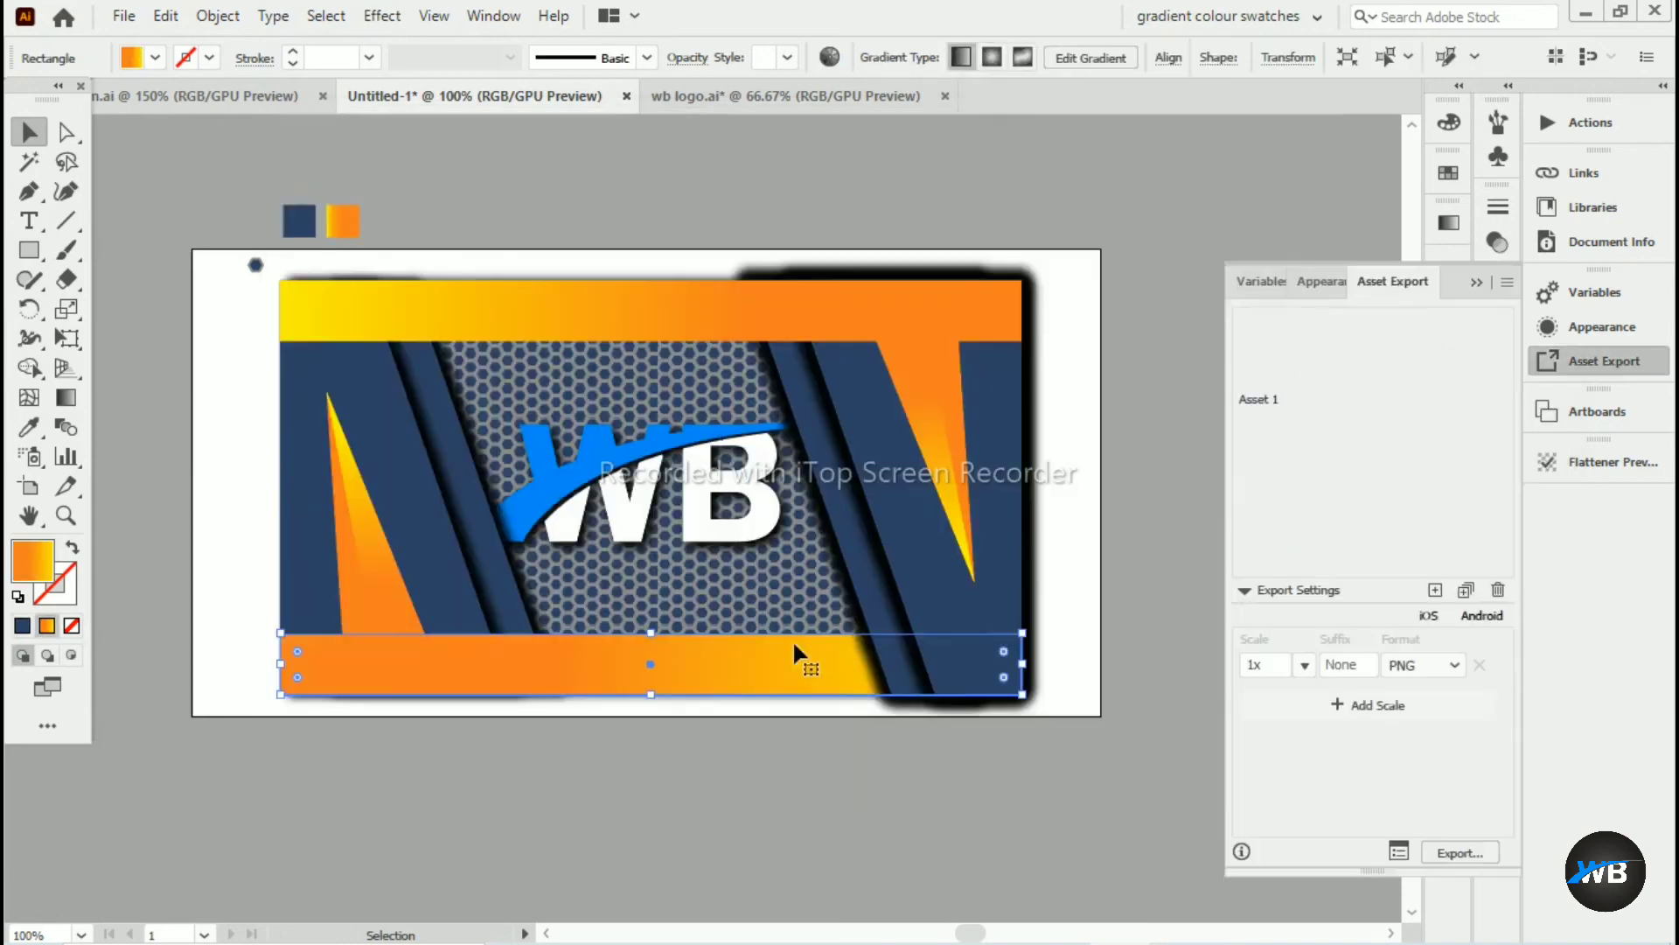
{"action": "right_click", "coordinate": [864, 663]}
{"action": "left_click", "coordinate": [1218, 540]}
{"action": "left_click", "coordinate": [1178, 673]}
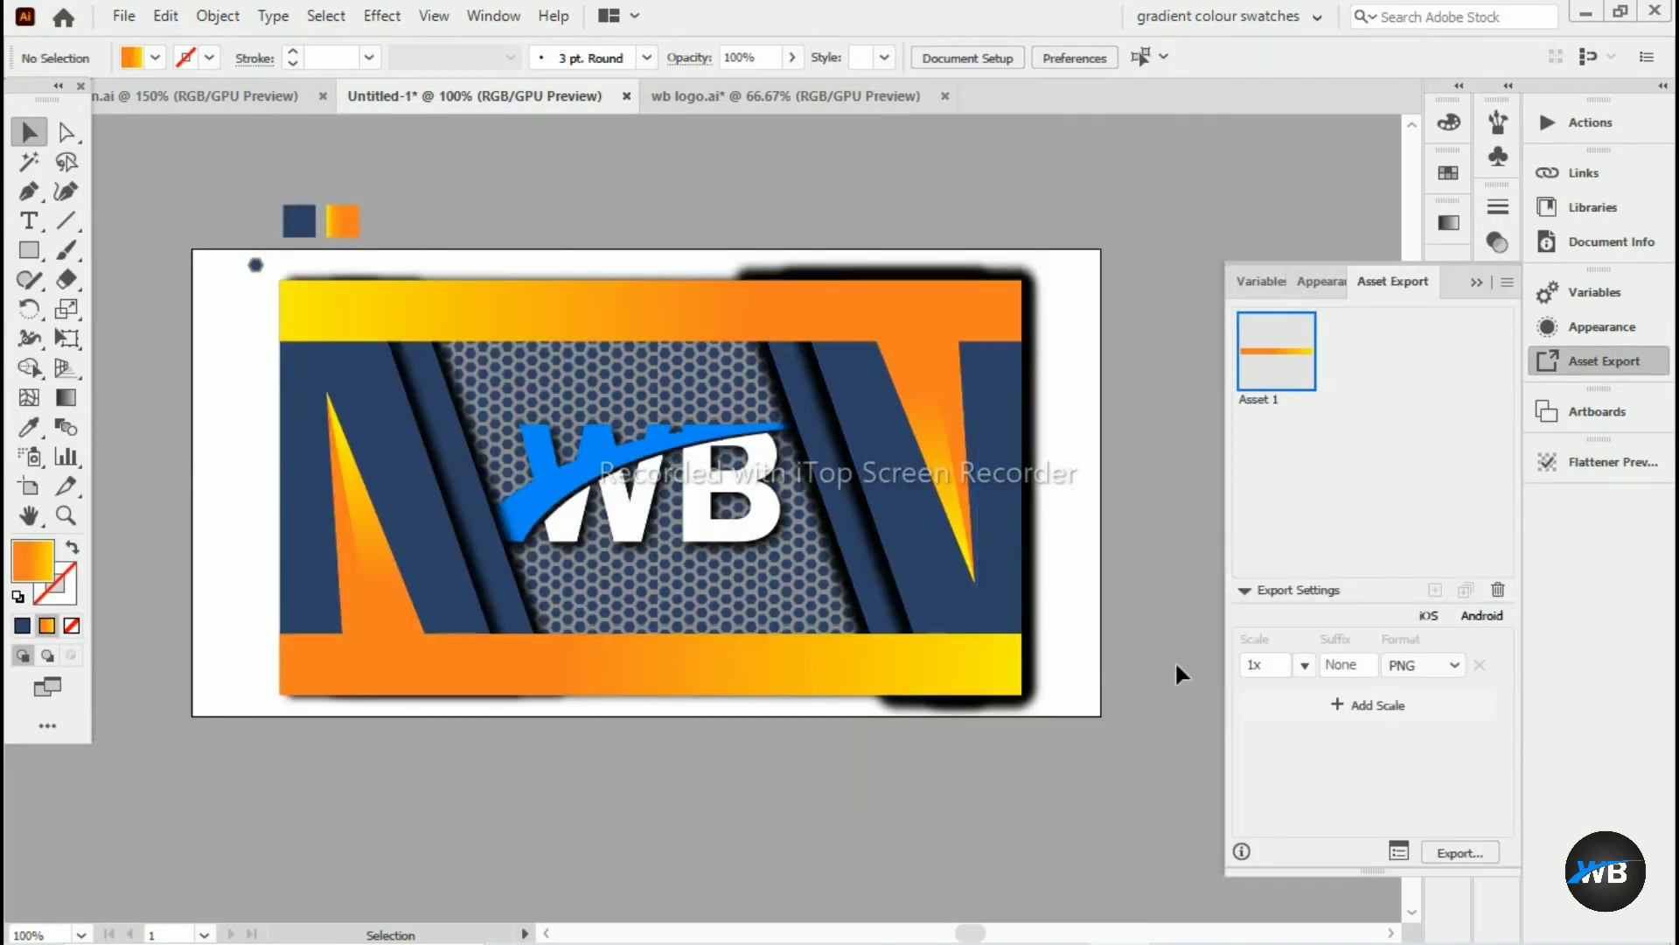
{"action": "left_click", "coordinate": [1475, 282]}
Apply a Multiply drop shadow to the left orange triangle with 98% opacity, 0 mm offsets and 1 mm blur
{"action": "left_click_drag", "start_coordinate": [1169, 473], "coordinate": [1233, 477]}
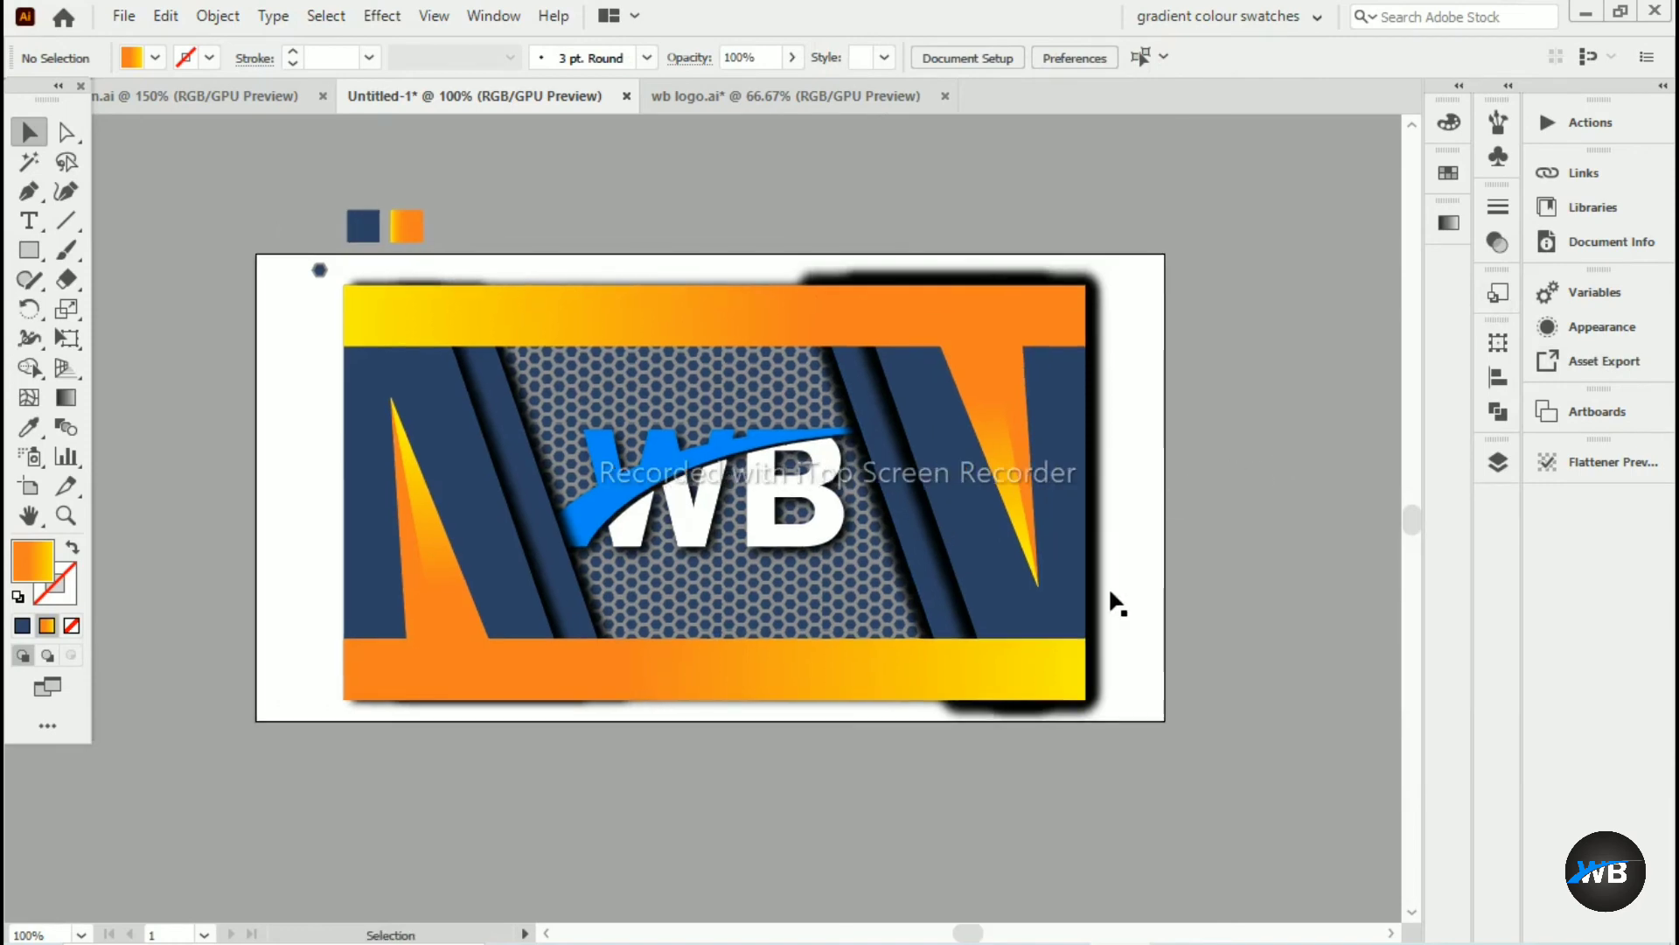
{"action": "left_click", "coordinate": [399, 576]}
{"action": "left_click", "coordinate": [382, 15]}
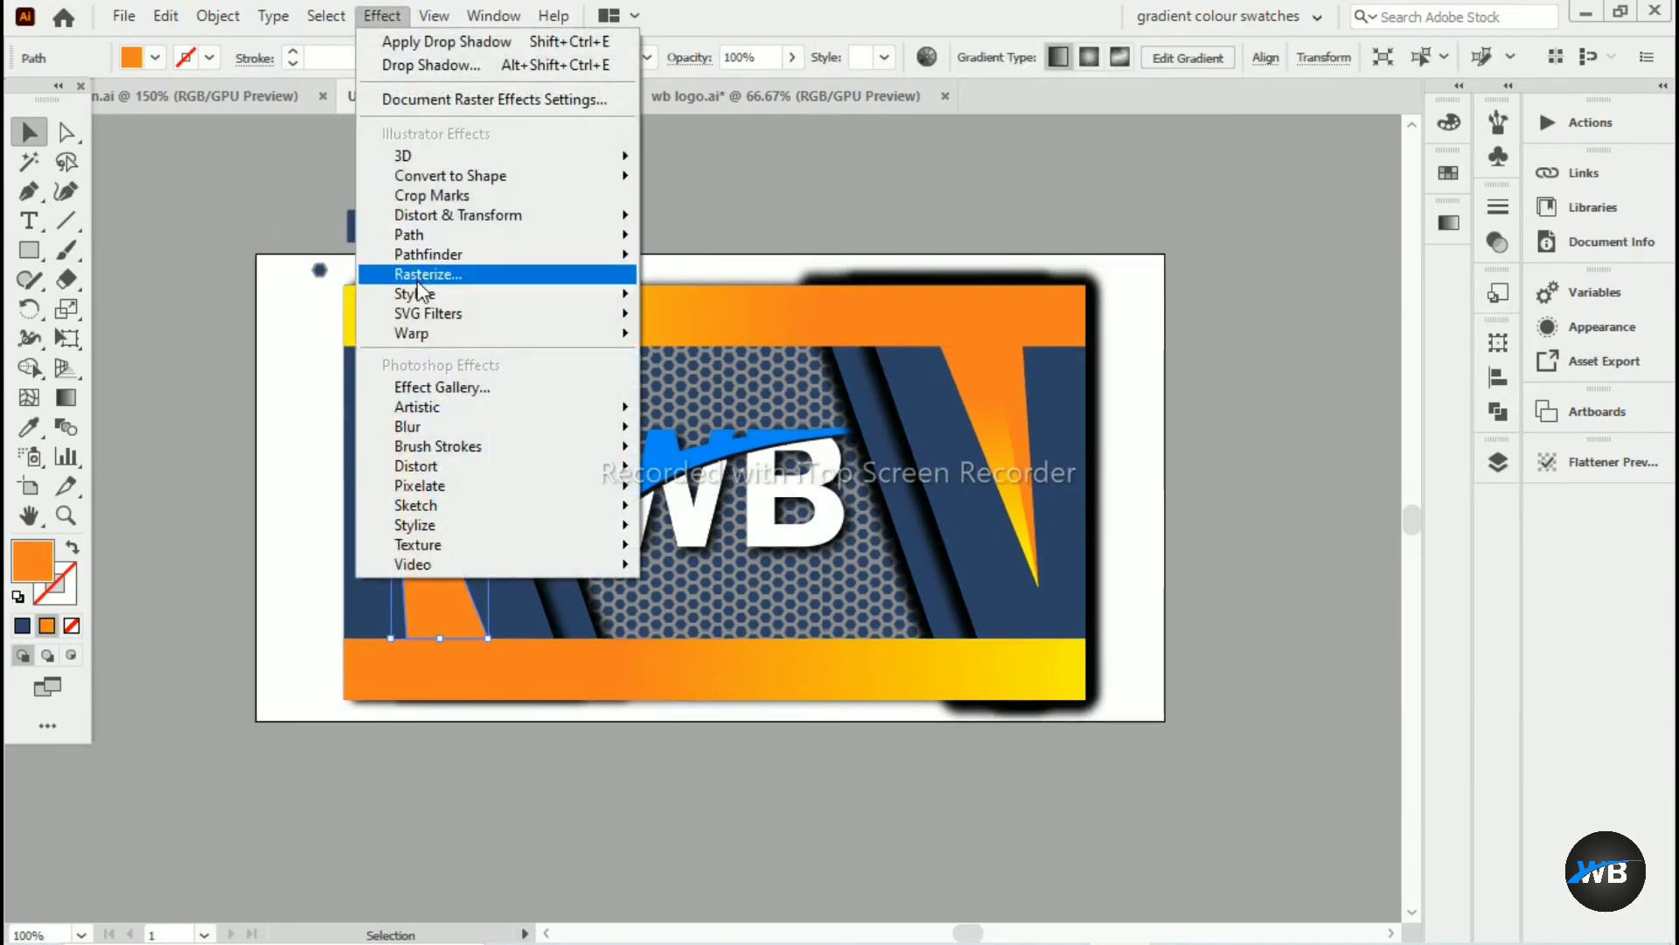
{"action": "mouse_move", "coordinate": [606, 306]}
{"action": "left_click", "coordinate": [710, 295]}
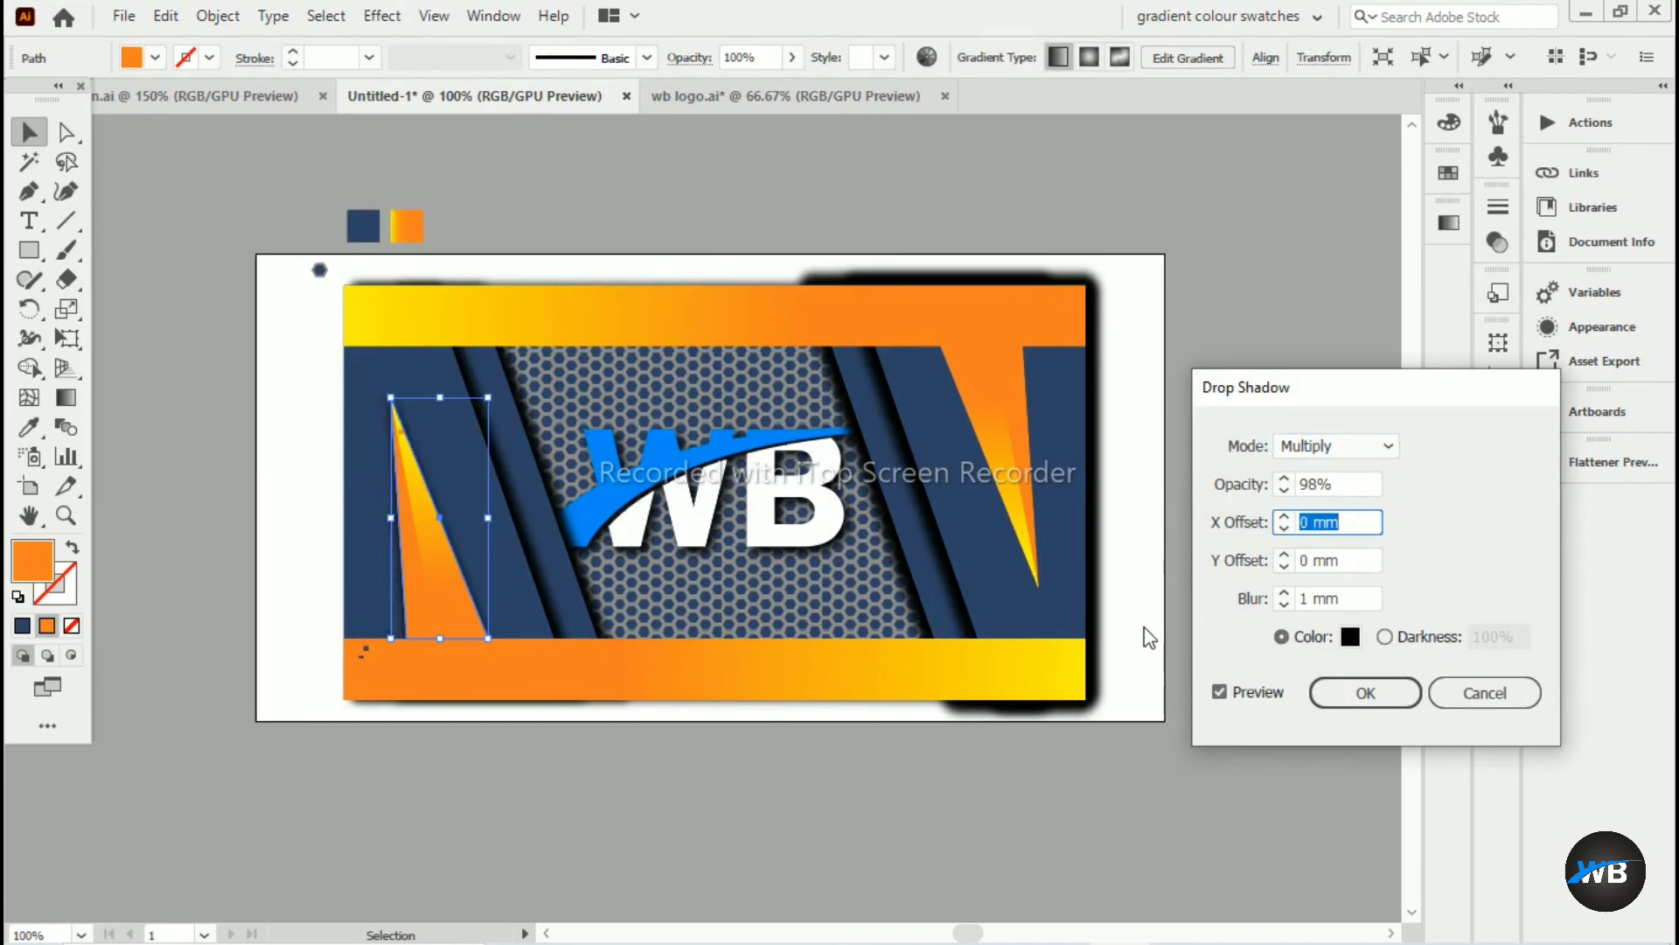
{"action": "left_click", "coordinate": [1338, 693]}
Apply the same drop shadow to the inverted orange triangle on the card's right side
{"action": "left_click", "coordinate": [382, 16]}
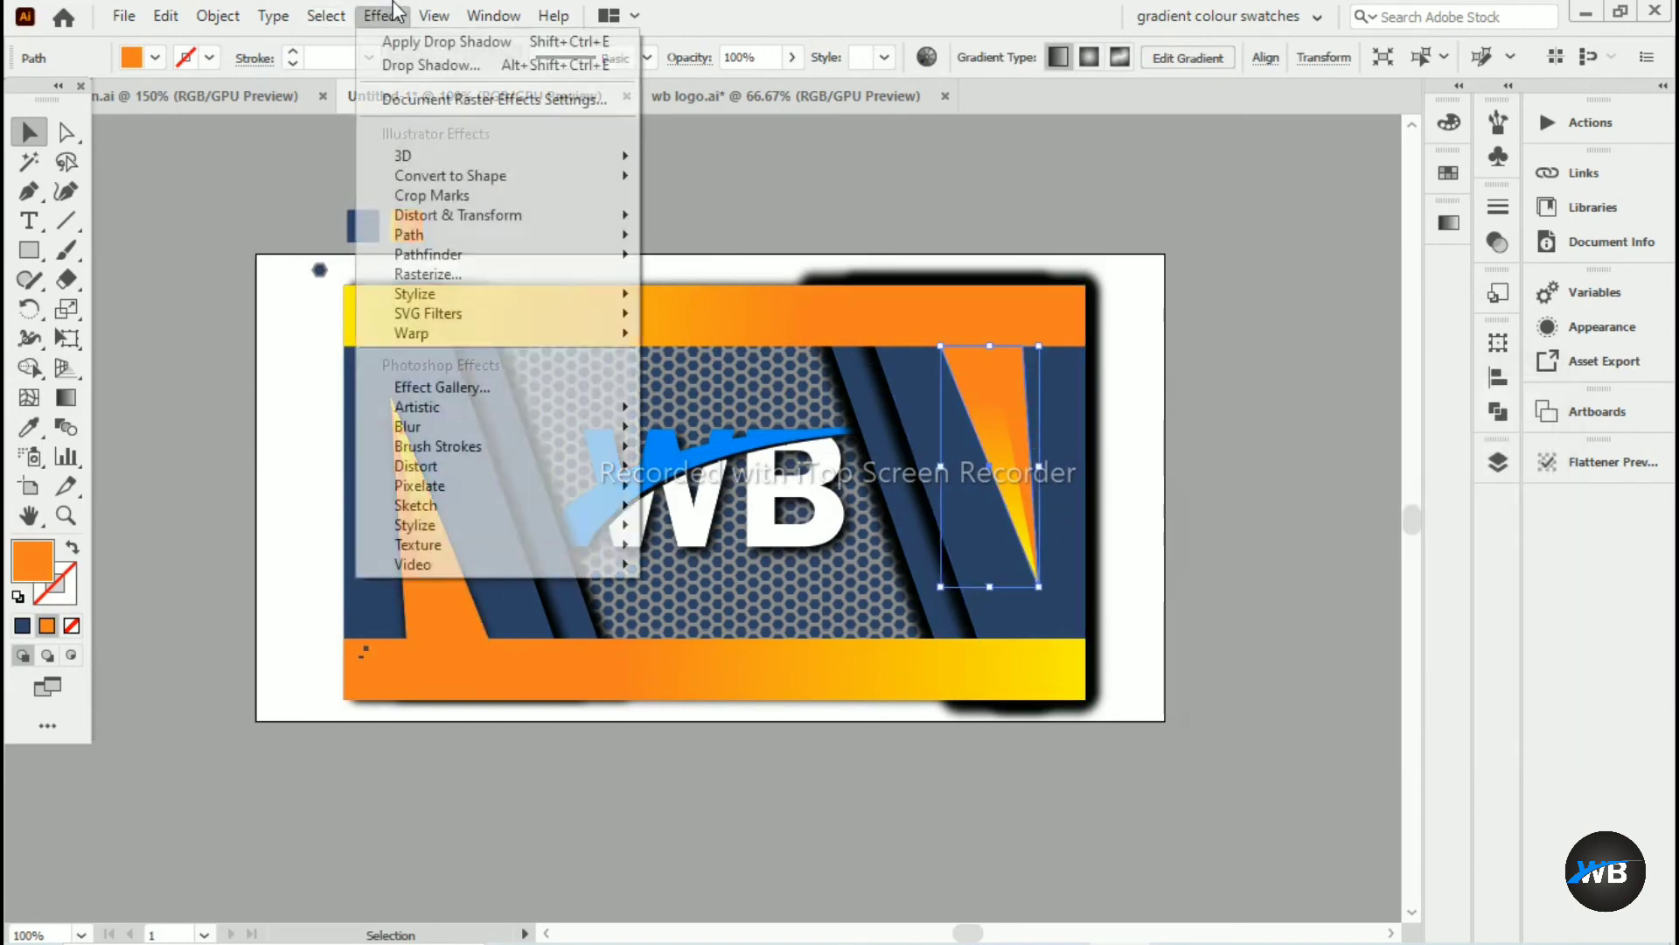
{"action": "left_click", "coordinate": [420, 42]}
{"action": "left_click", "coordinate": [717, 678]}
{"action": "left_click", "coordinate": [569, 739]}
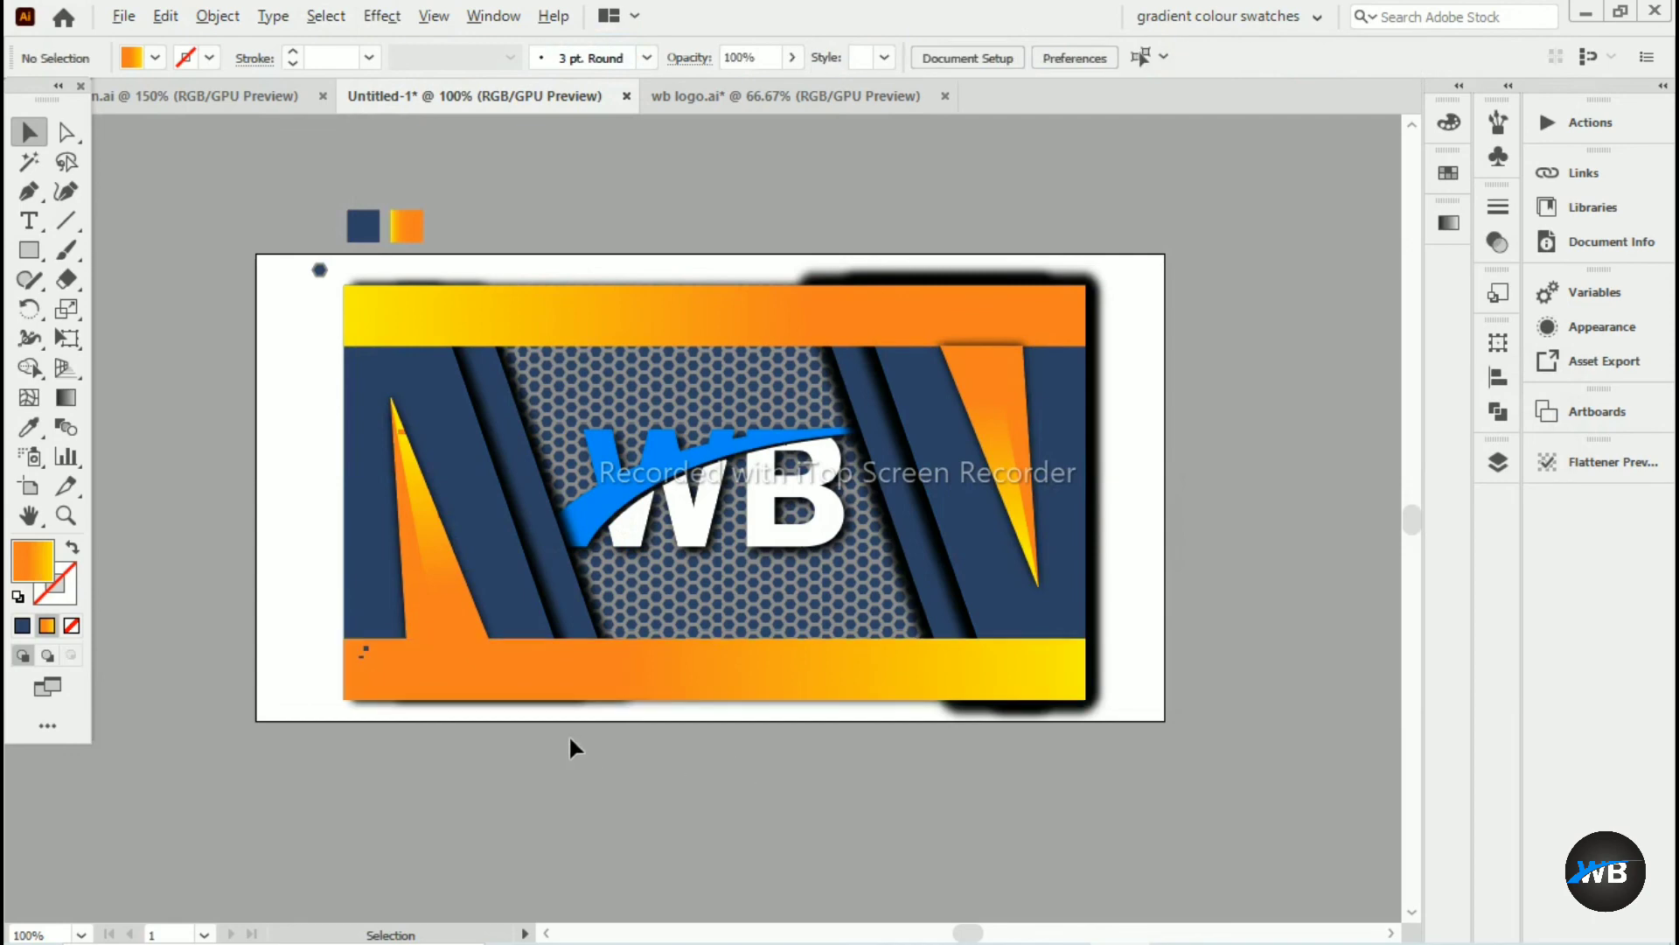
{"action": "left_click_drag", "start_coordinate": [325, 408], "coordinate": [298, 378]}
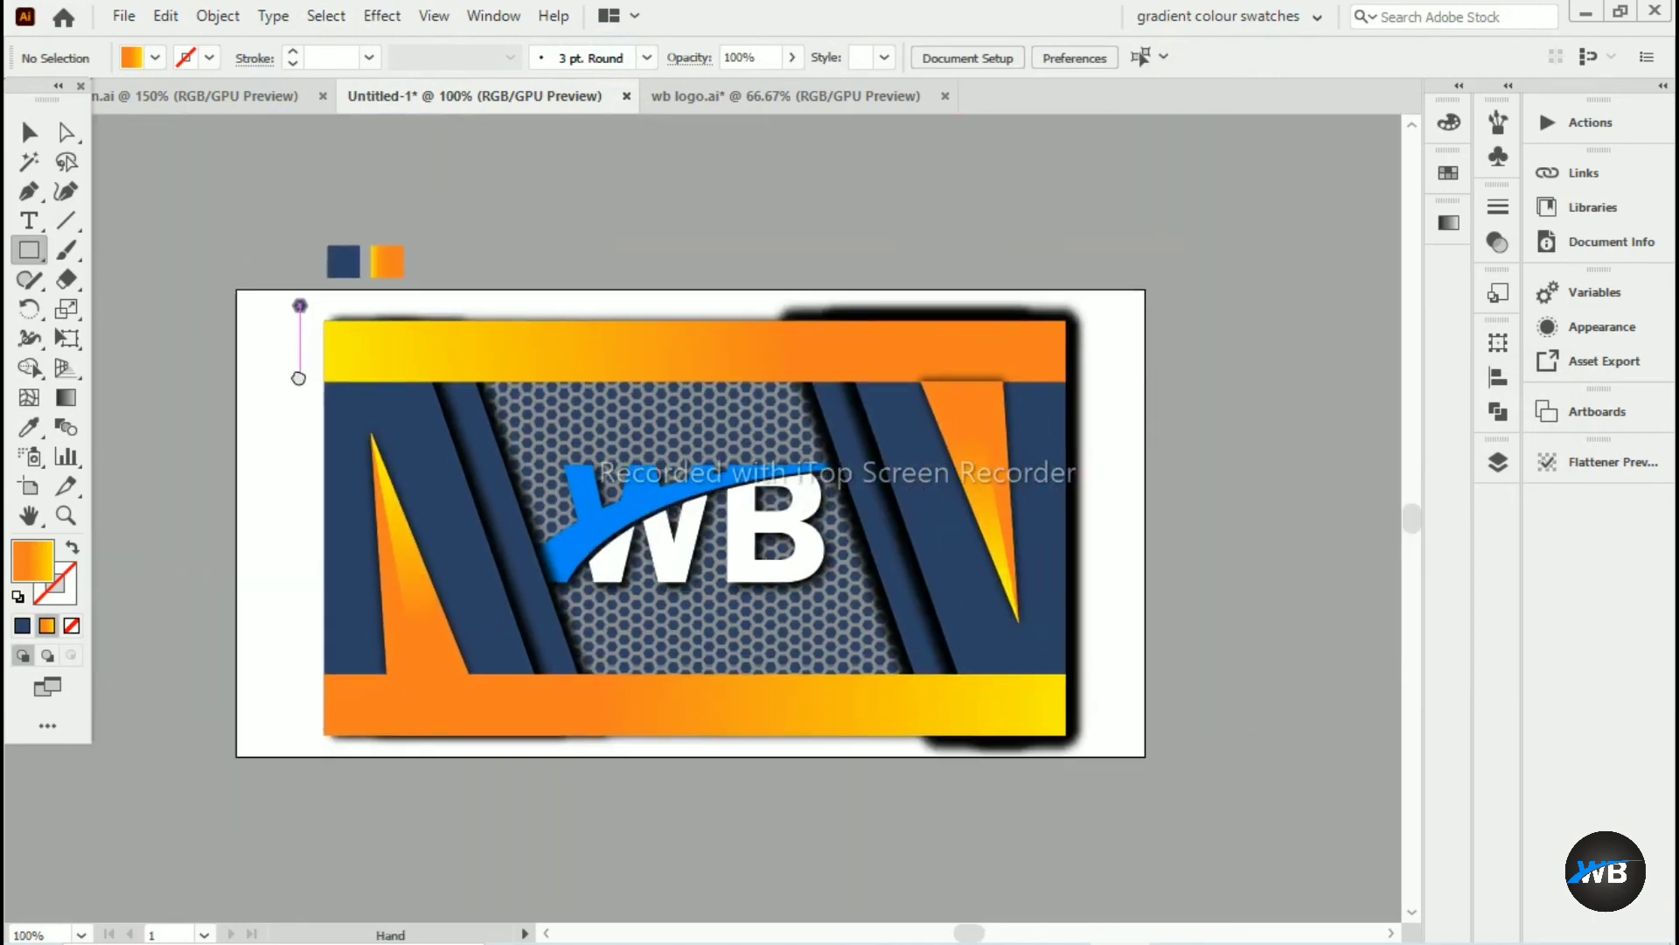
Bring the upper gradient strip to the front, over the inverted orange triangle and the right-hand navy panels
{"action": "left_click", "coordinate": [662, 816]}
{"action": "left_click", "coordinate": [826, 522]}
{"action": "key", "text": "v"}
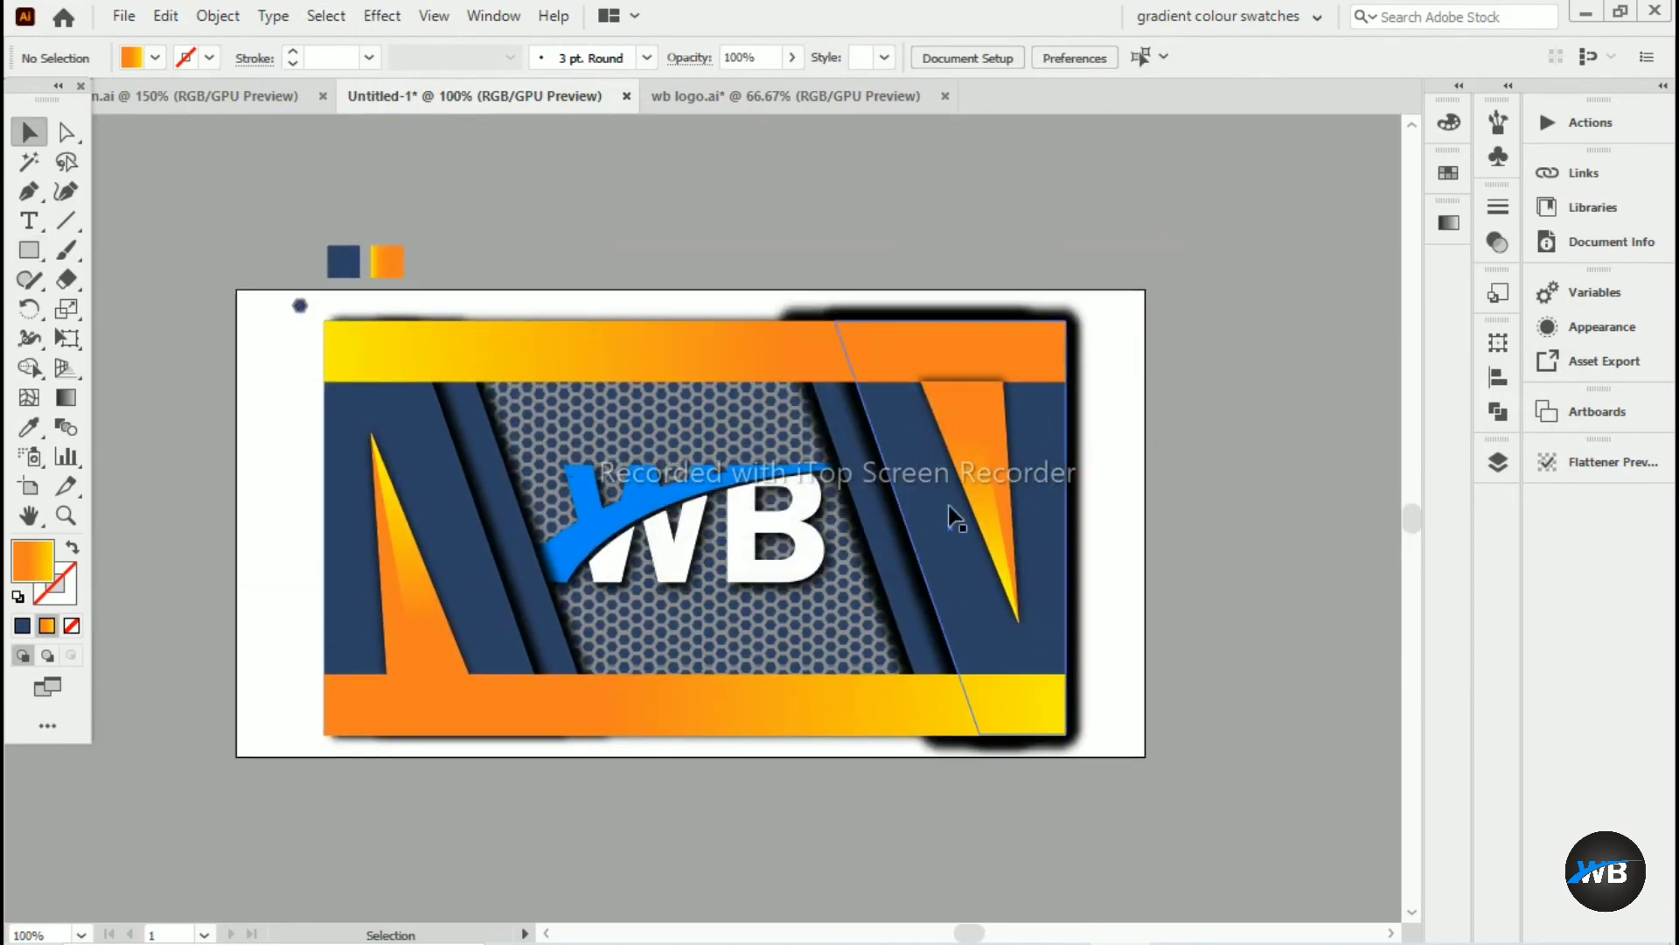
{"action": "right_click", "coordinate": [917, 358]}
{"action": "mouse_move", "coordinate": [1023, 819]}
{"action": "left_click", "coordinate": [1214, 702]}
{"action": "left_click", "coordinate": [1229, 779]}
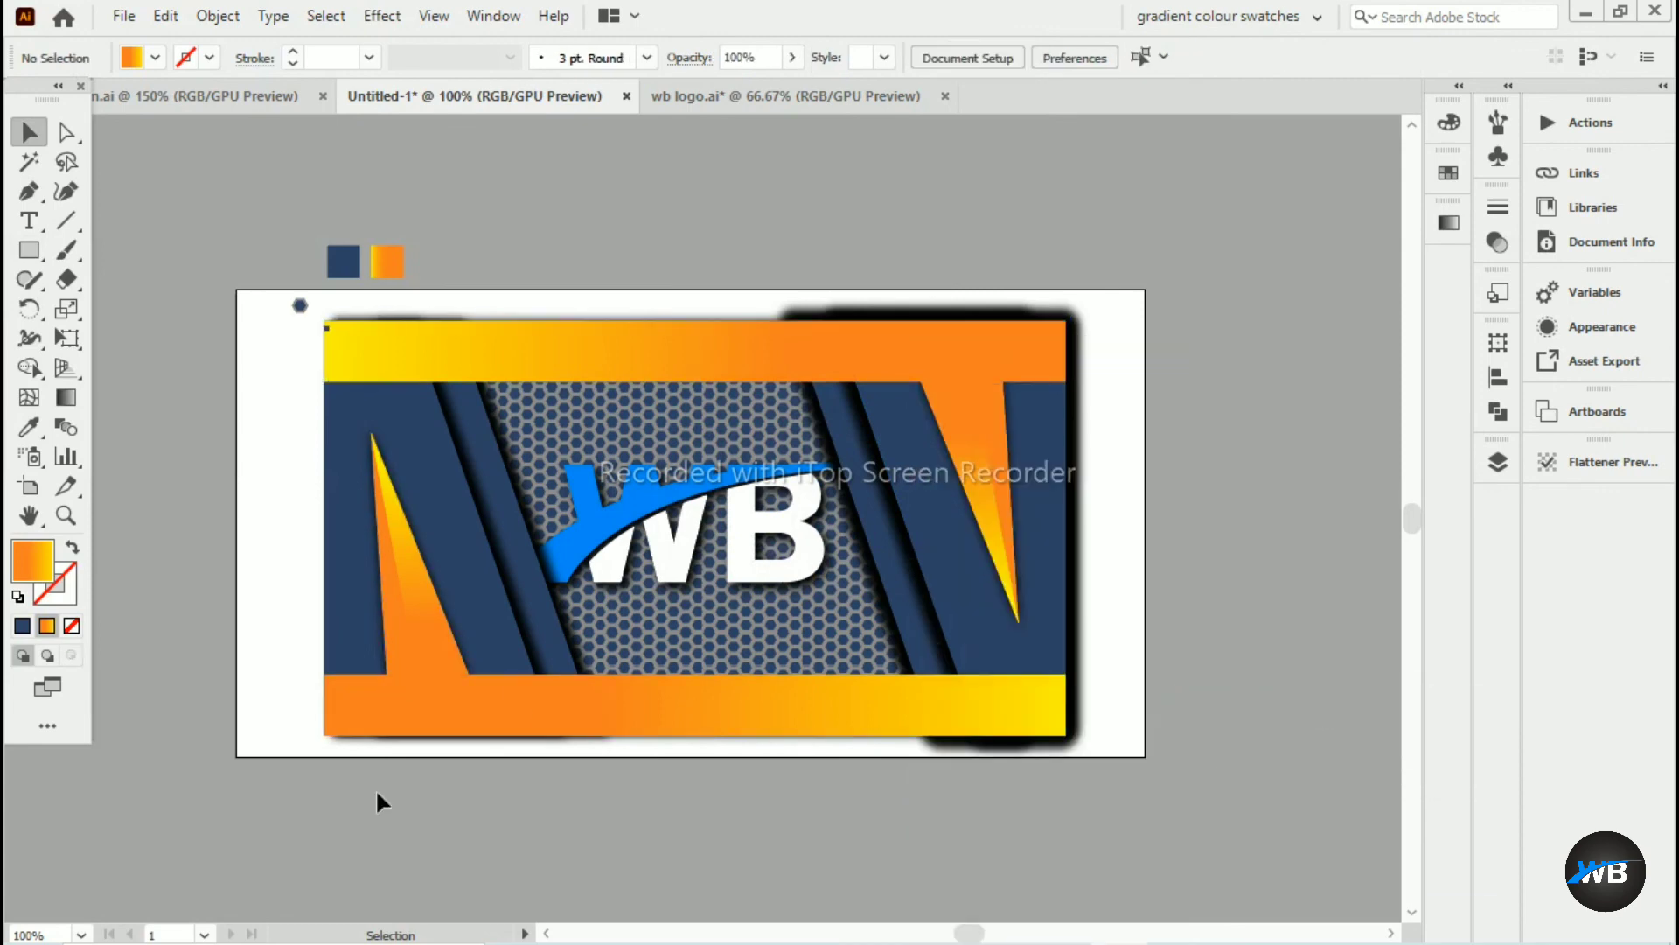
Draw a rectangle covering the whole card design, from its upper-left corner to its lower-right corner
{"action": "left_click_drag", "start_coordinate": [305, 779], "coordinate": [348, 766]}
{"action": "scroll", "coordinate": [343, 337], "scroll_direction": "up", "scroll_amount": 1}
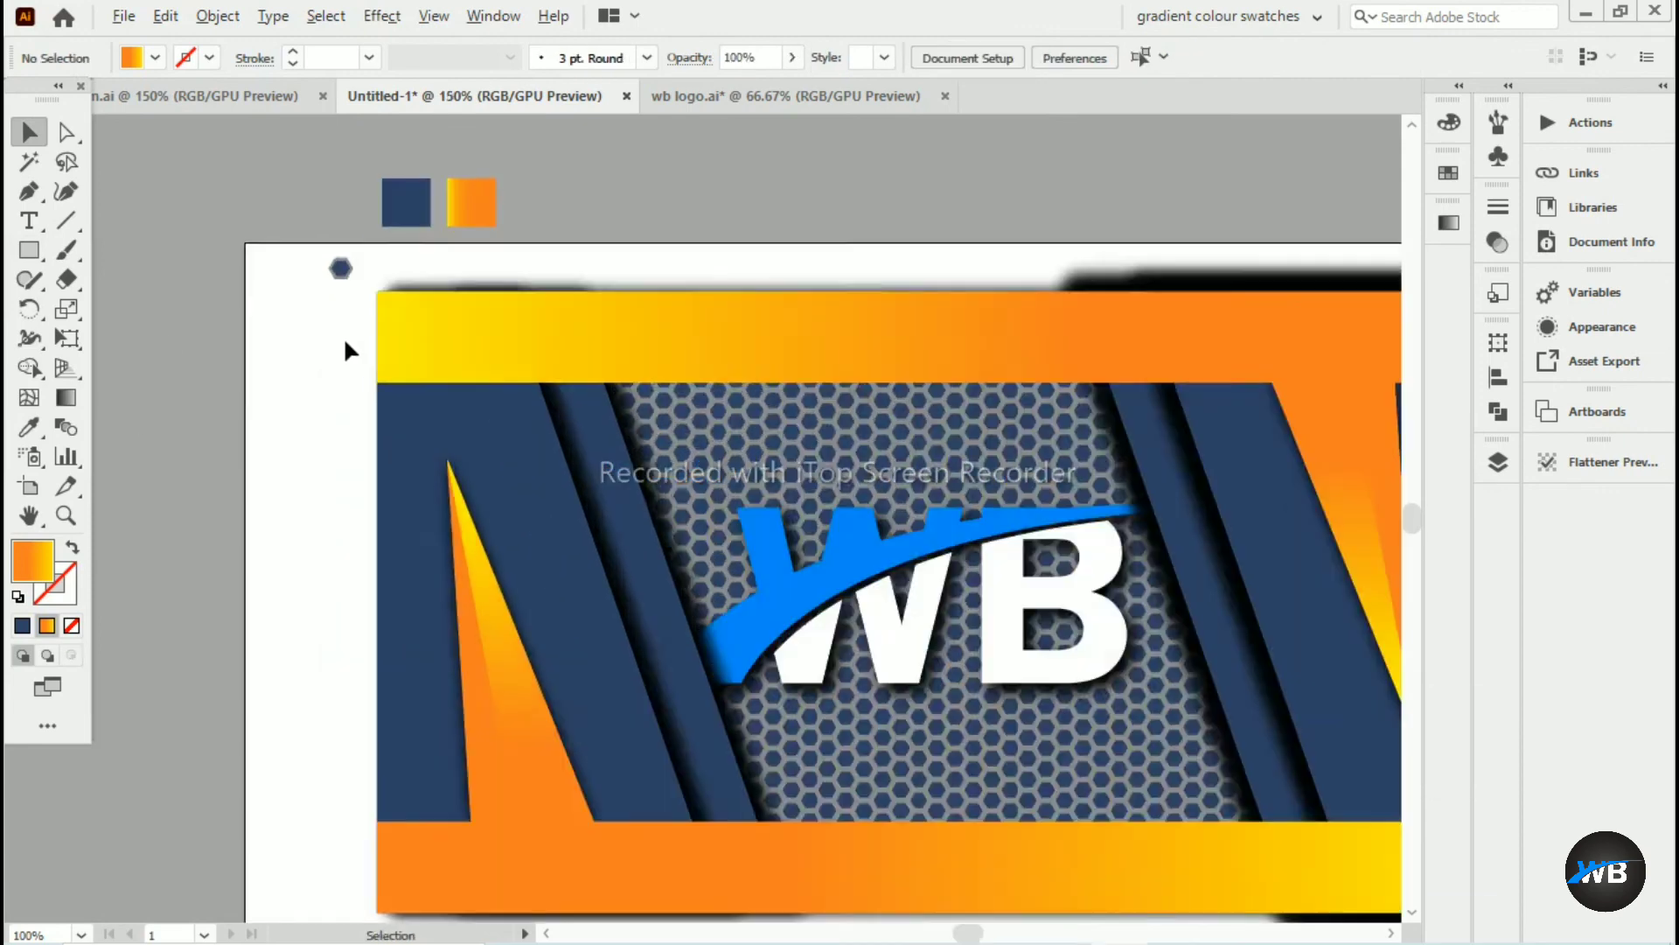
{"action": "scroll", "coordinate": [343, 337], "scroll_direction": "down", "scroll_amount": 1}
{"action": "key", "text": "m"}
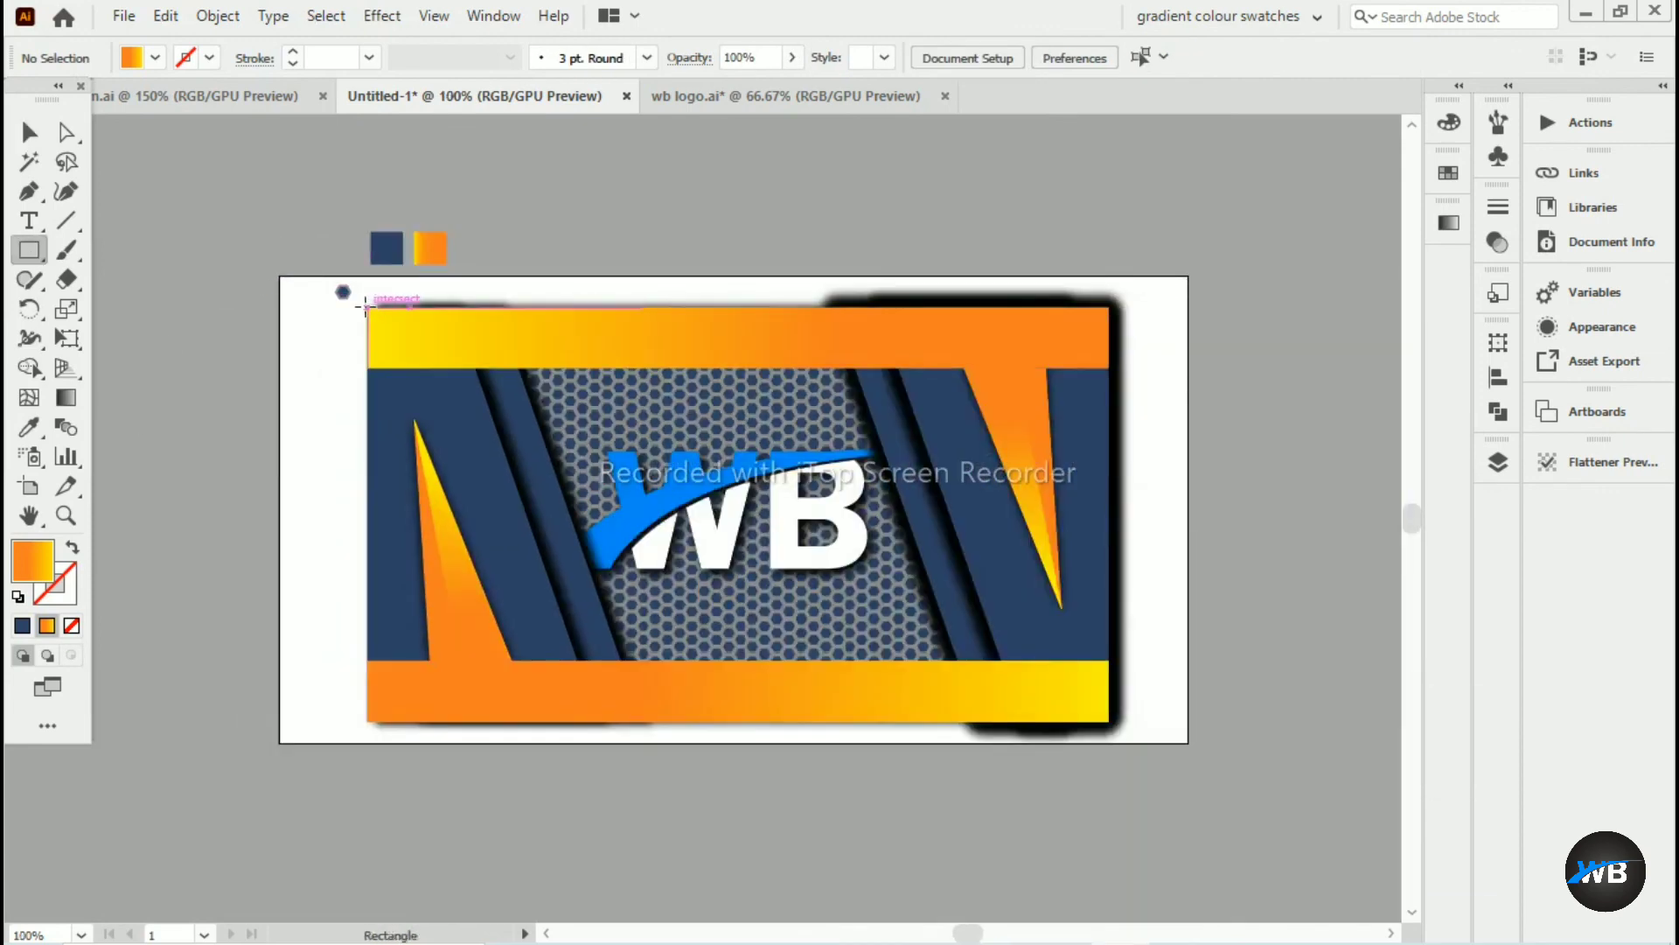
{"action": "mouse_move", "coordinate": [365, 306]}
{"action": "left_mouse_down"}
{"action": "mouse_move", "coordinate": [1128, 647]}
{"action": "mouse_move", "coordinate": [1110, 719]}
{"action": "left_mouse_up"}
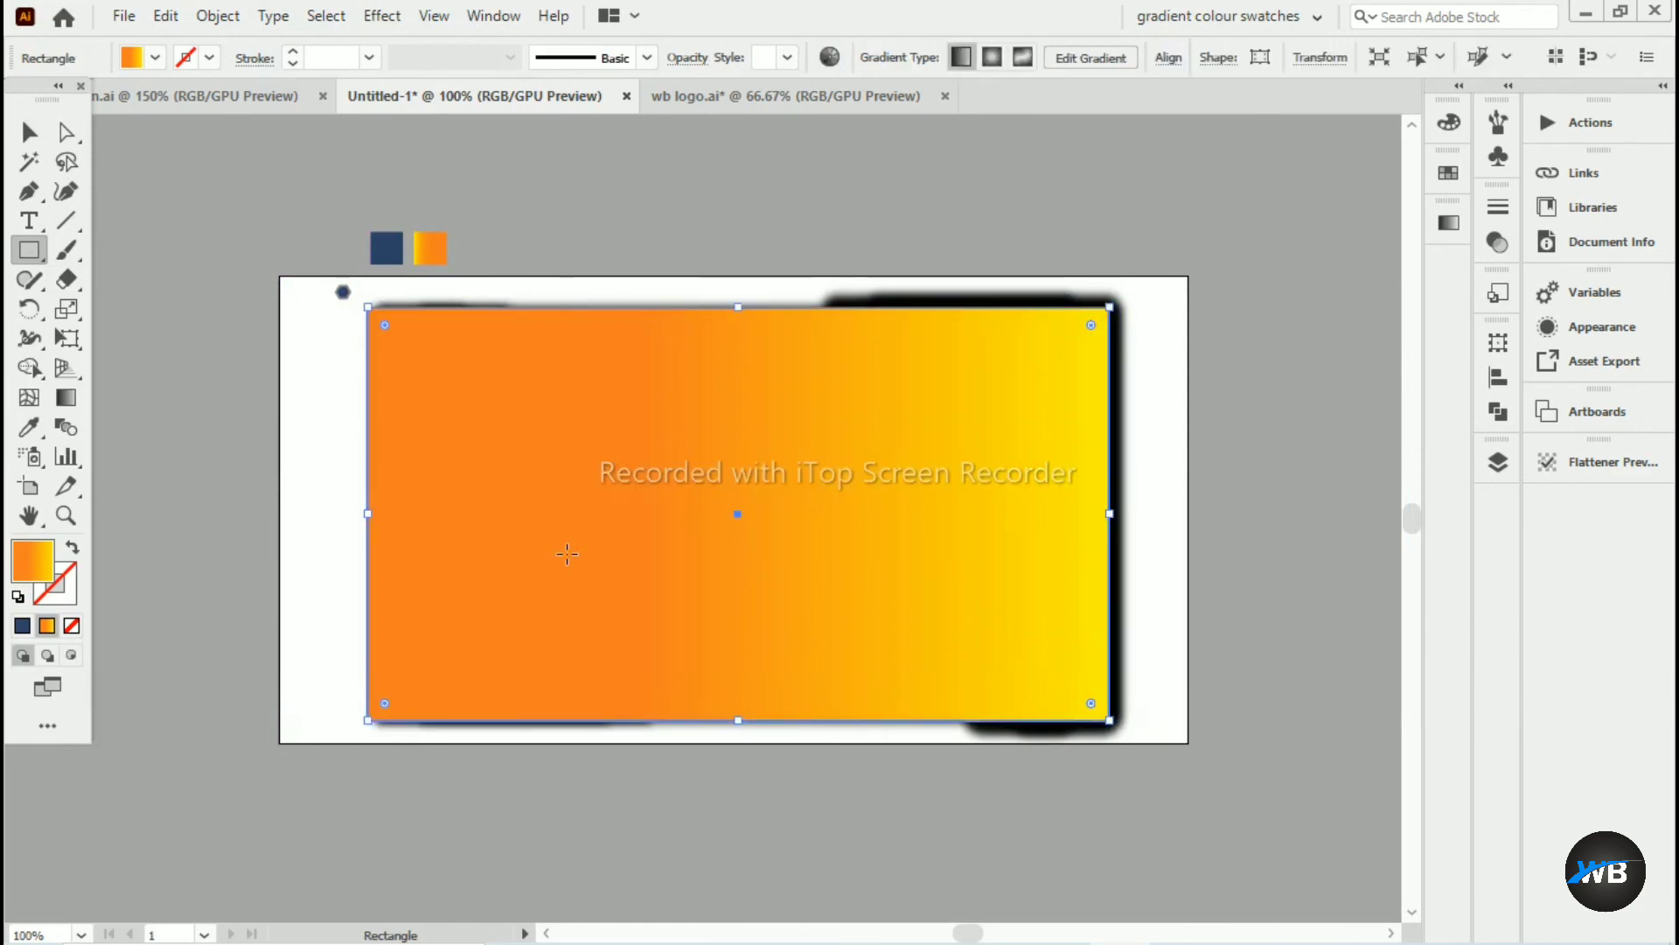
Unlock all objects, select the entire artwork and make a clipping mask from the card-sized rectangle to trim the overflowing shadows
{"action": "key", "text": "ctrl+alt+2"}
{"action": "key", "text": "ctrl+a"}
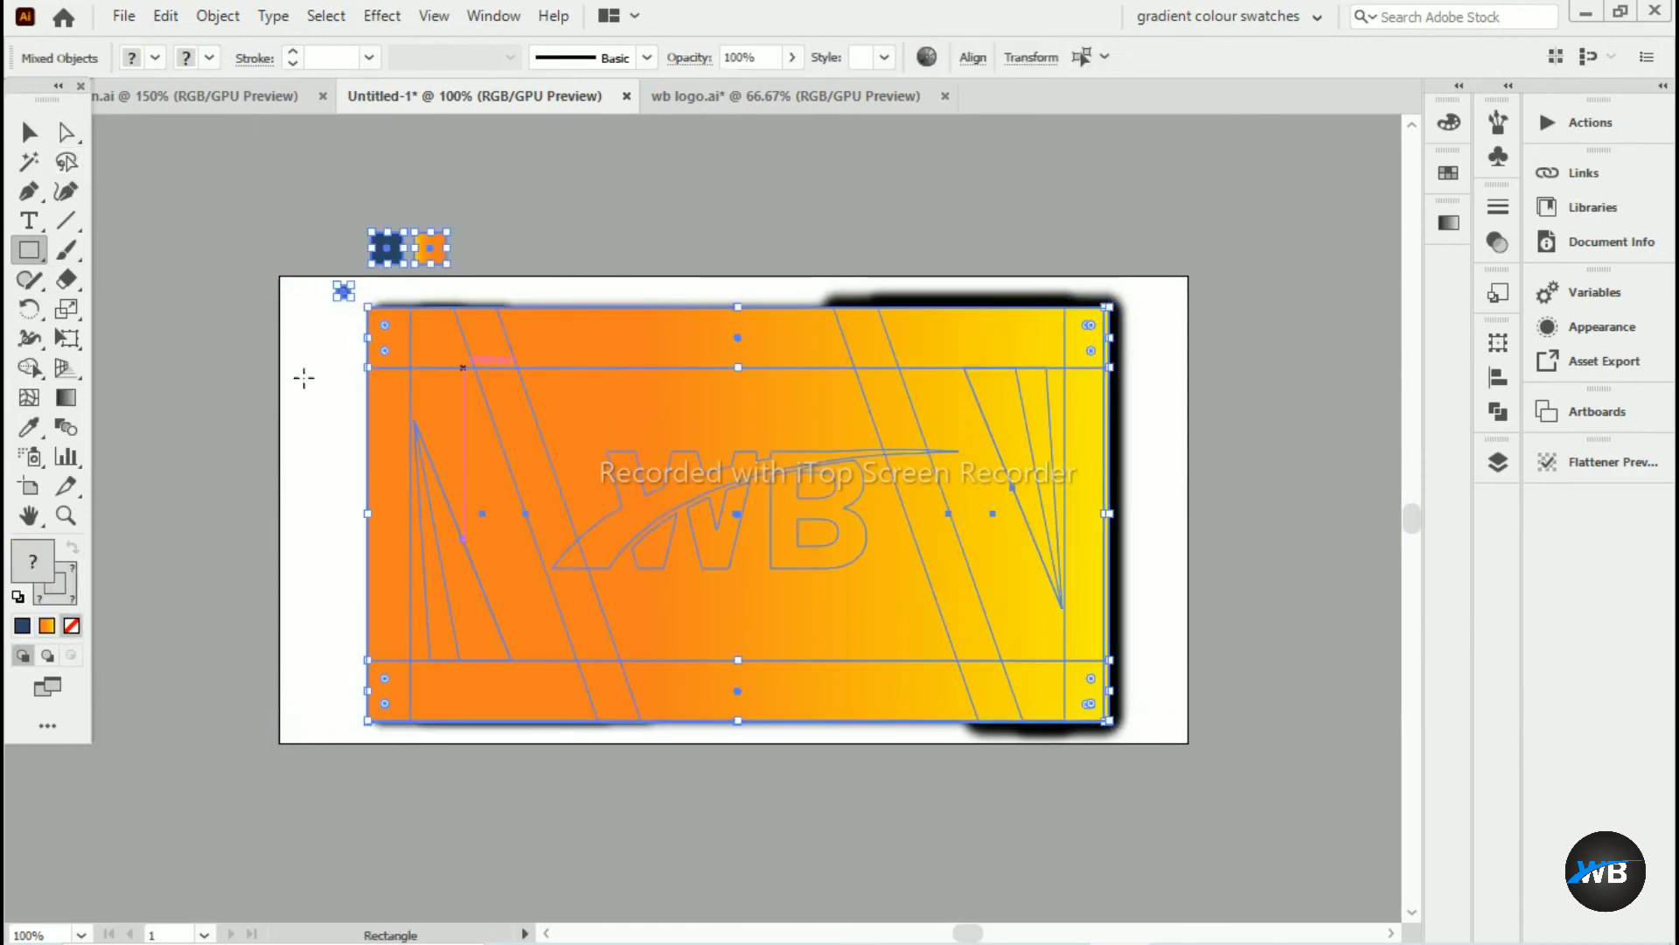
{"action": "right_click", "coordinate": [358, 401]}
{"action": "left_click", "coordinate": [512, 611]}
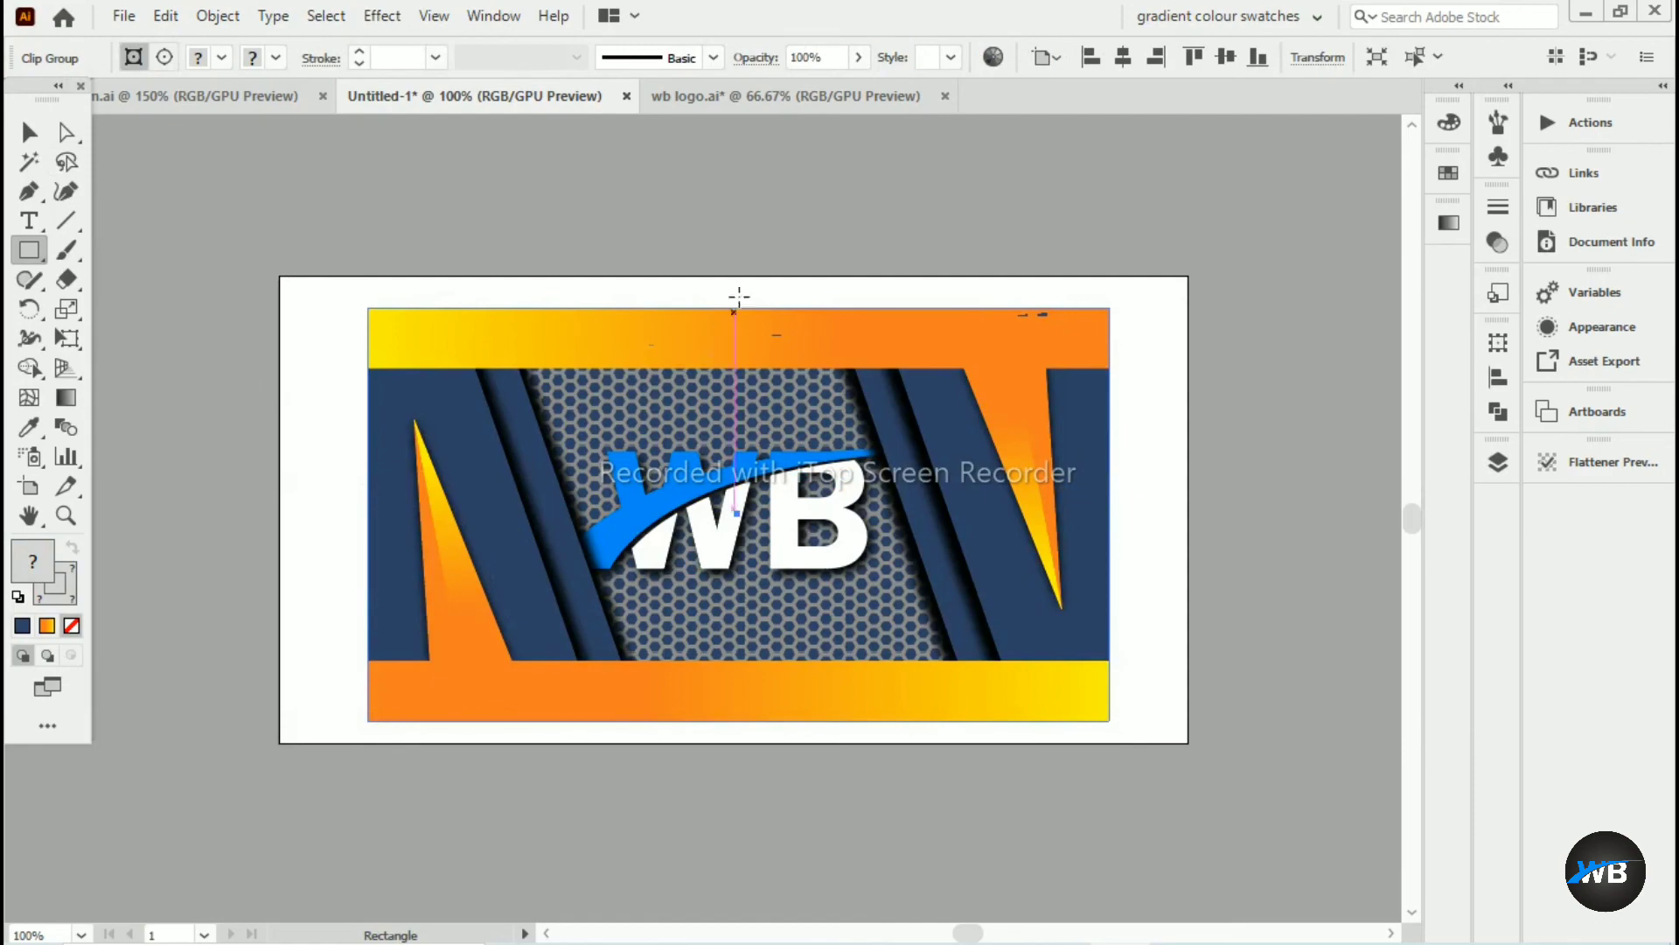
{"action": "left_click", "coordinate": [26, 128]}
{"action": "left_click", "coordinate": [738, 286]}
{"action": "scroll", "coordinate": [738, 286], "scroll_direction": "up", "scroll_amount": 1}
{"action": "left_click_drag", "start_coordinate": [741, 330], "coordinate": [747, 152]}
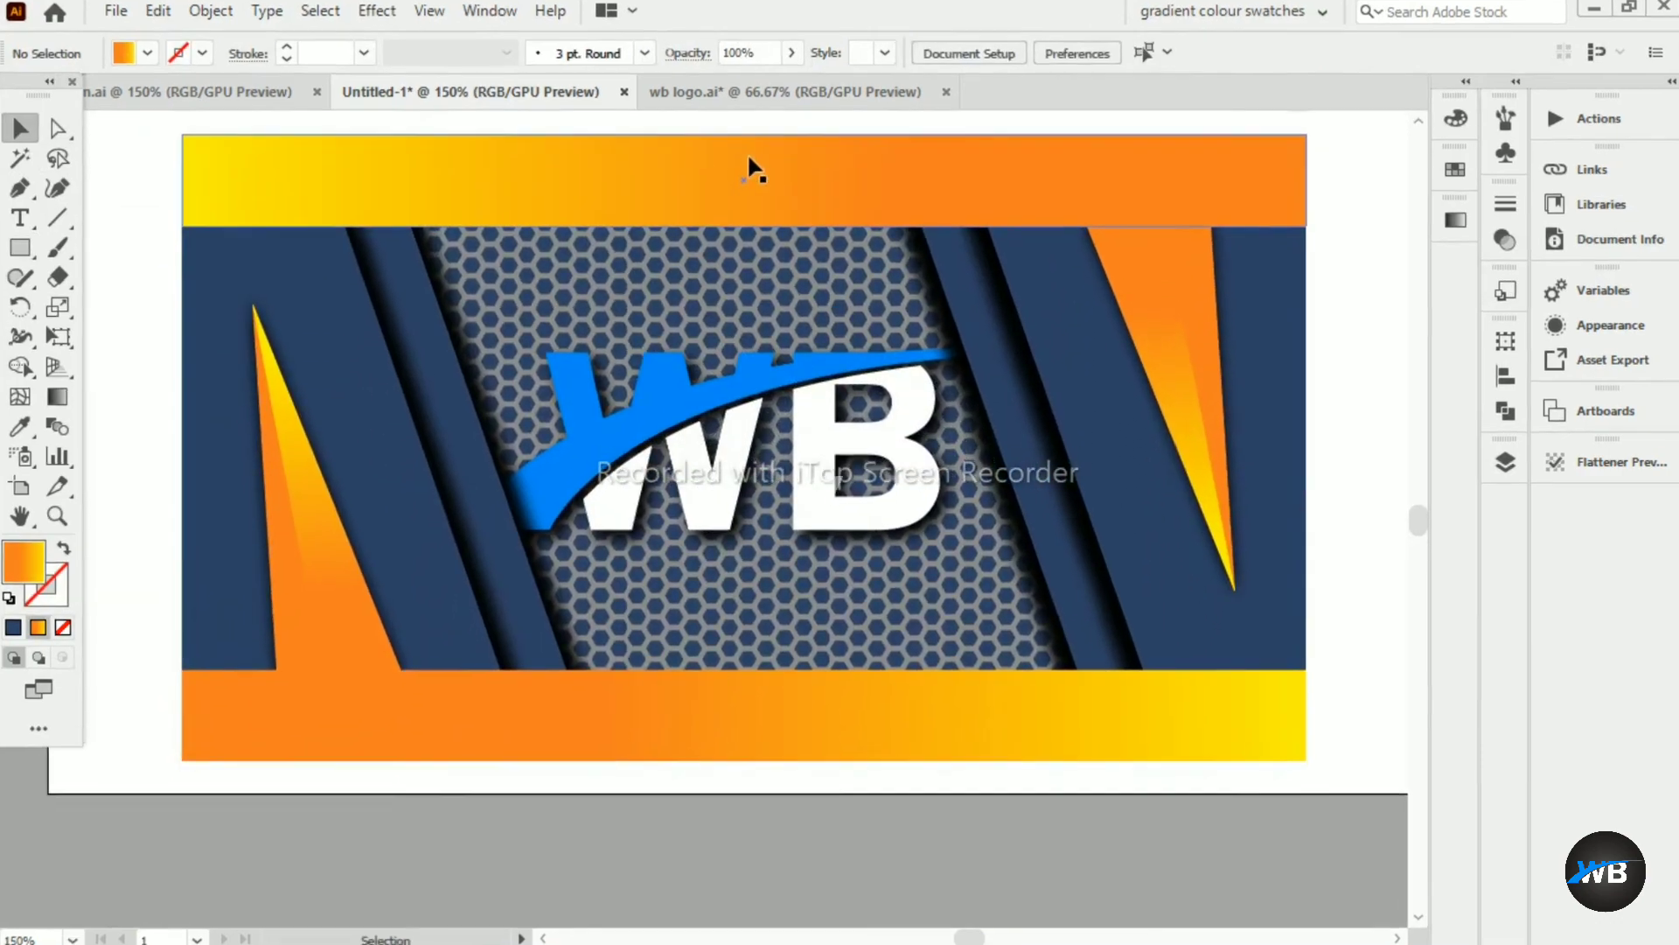